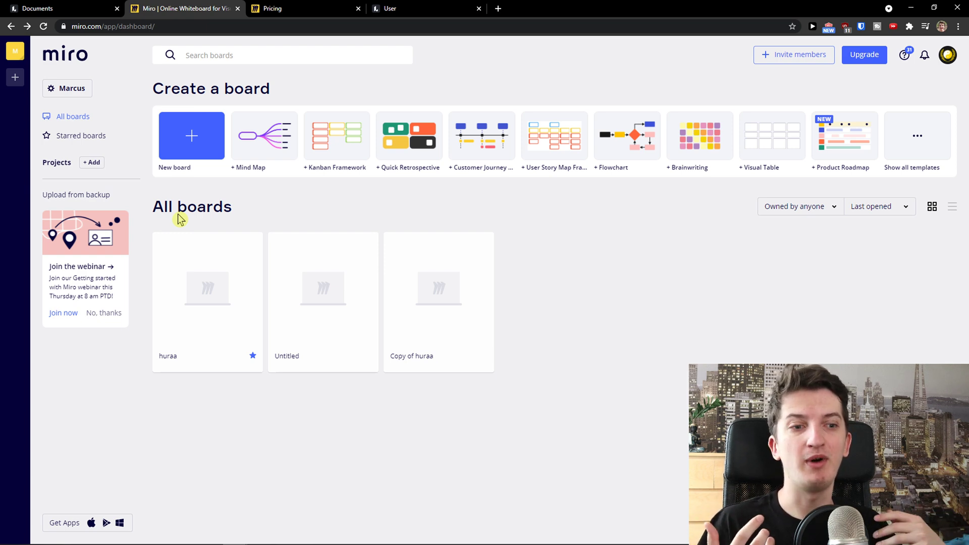
# Compare the Miro boards dashboard and Miro pricing plans, ending on the Lucid documents dashboard
pyautogui.click(77, 6)
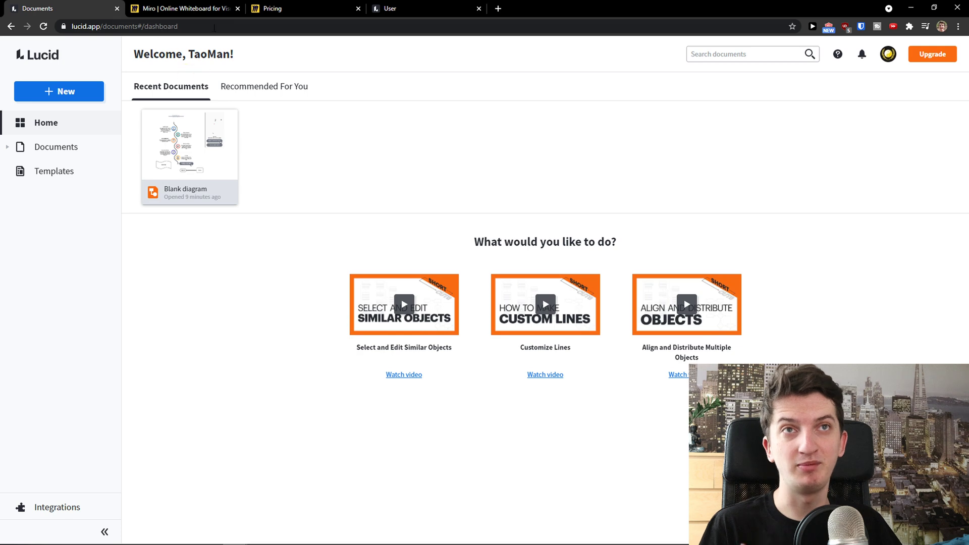
pyautogui.click(189, 8)
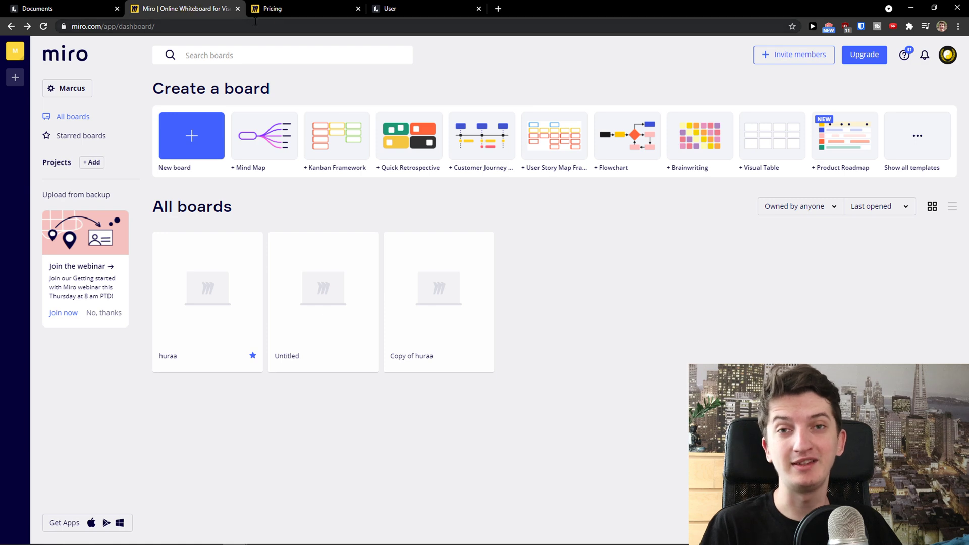
pyautogui.click(281, 8)
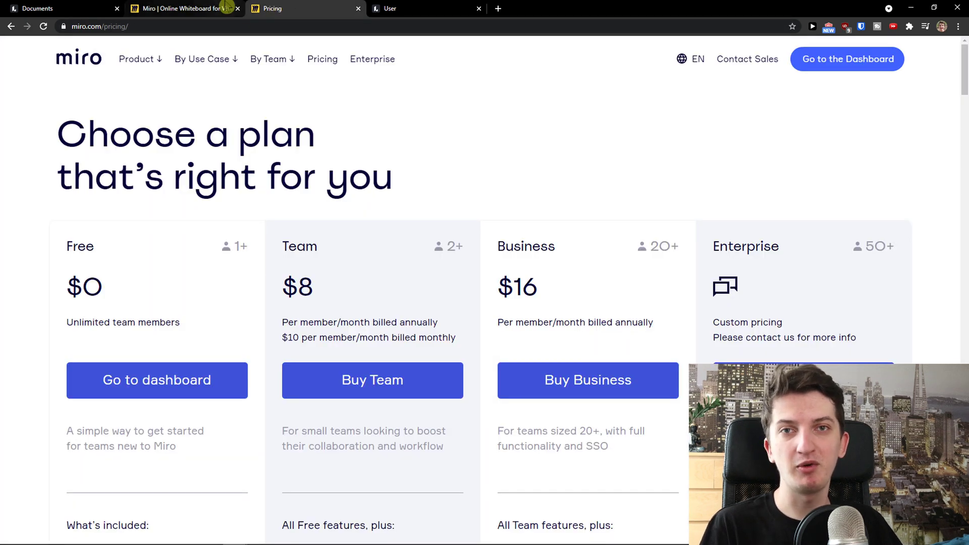
pyautogui.click(192, 9)
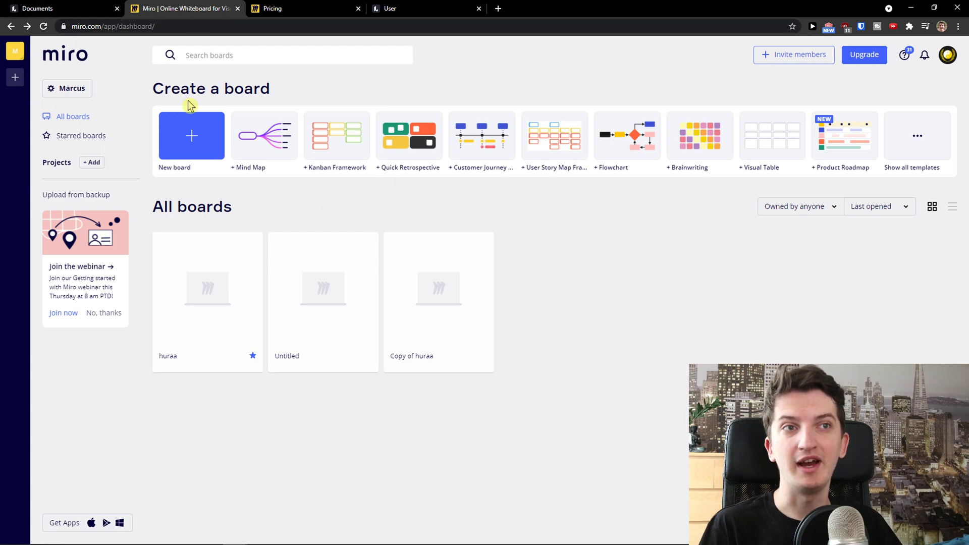
pyautogui.click(108, 9)
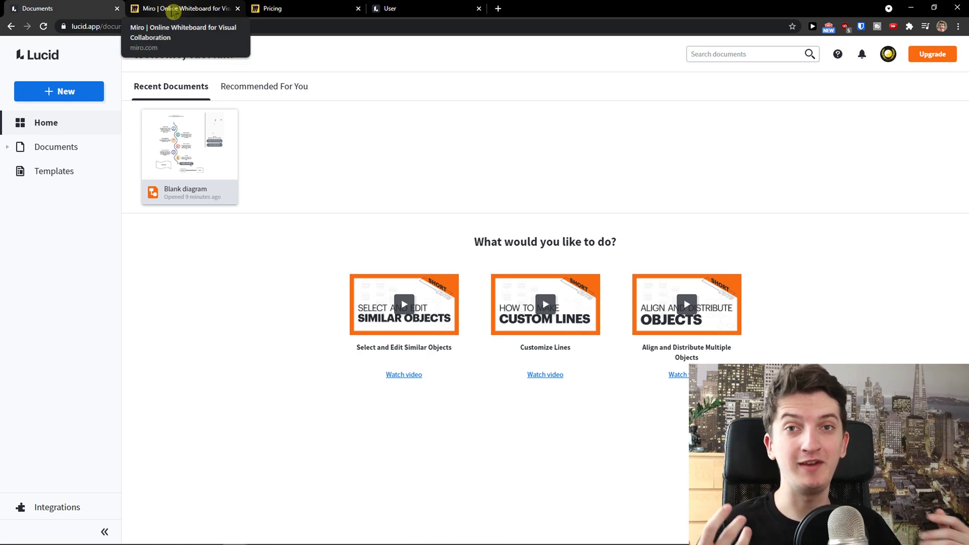
# Alternate between the Lucid documents dashboard and Miro boards dashboard, finishing on Miro
pyautogui.click(173, 10)
pyautogui.click(91, 6)
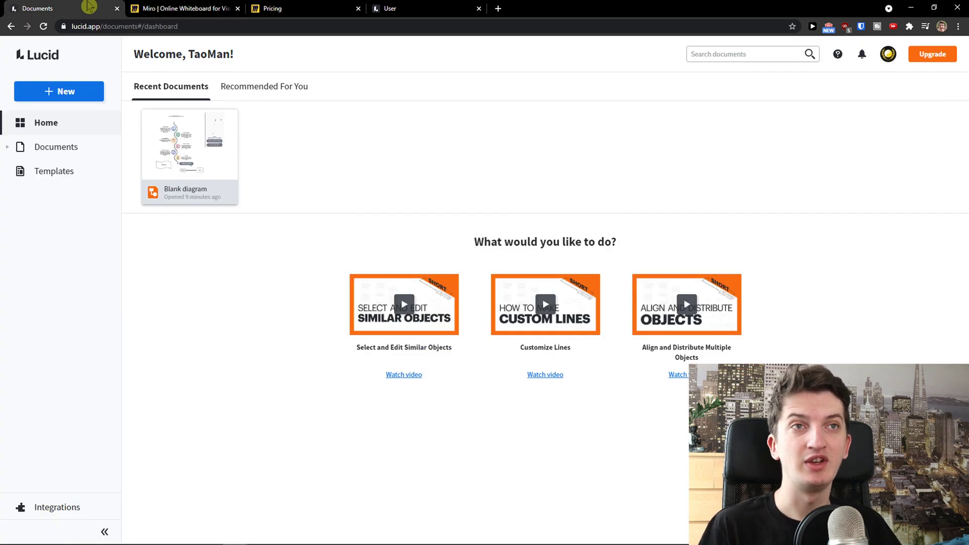
pyautogui.click(163, 7)
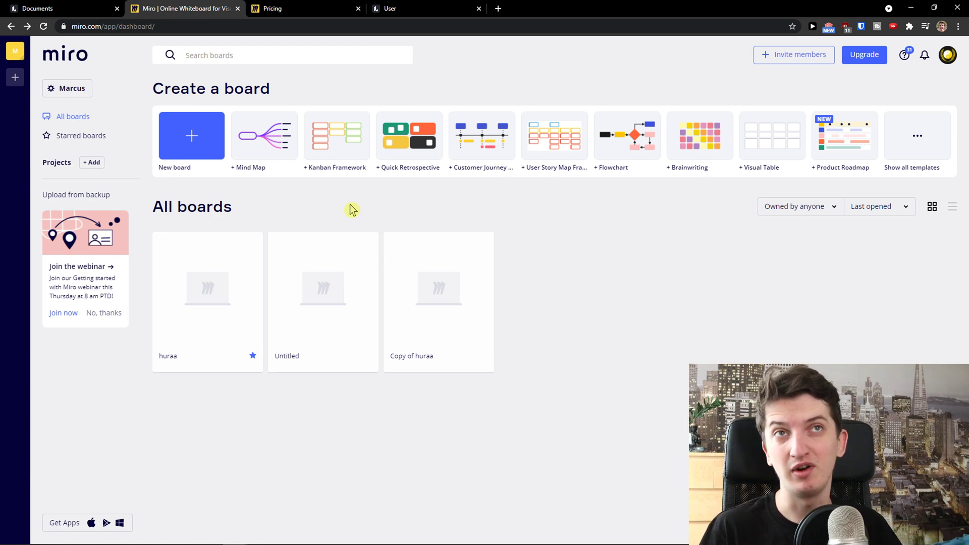
pyautogui.hotkey('ctrl', 'shift', 'Tab')
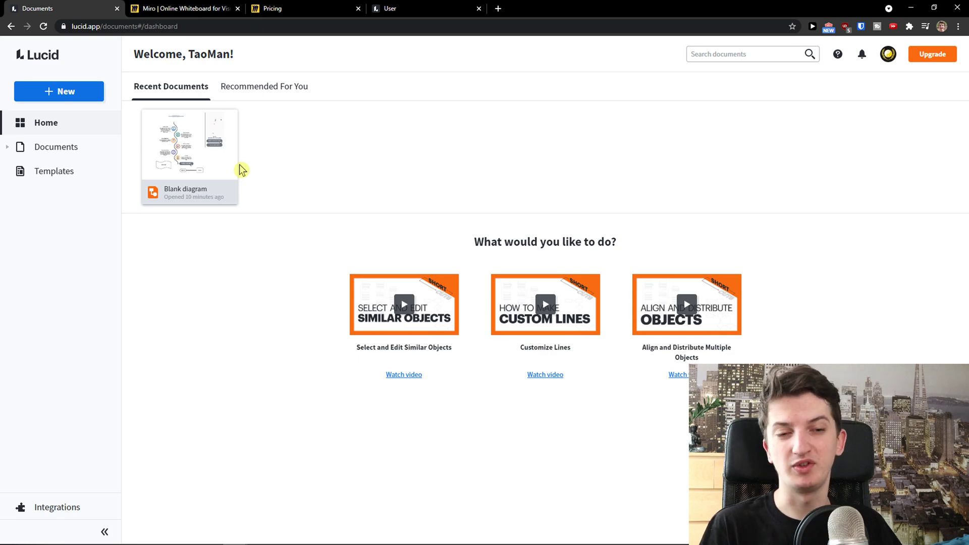
pyautogui.moveTo(207, 136)
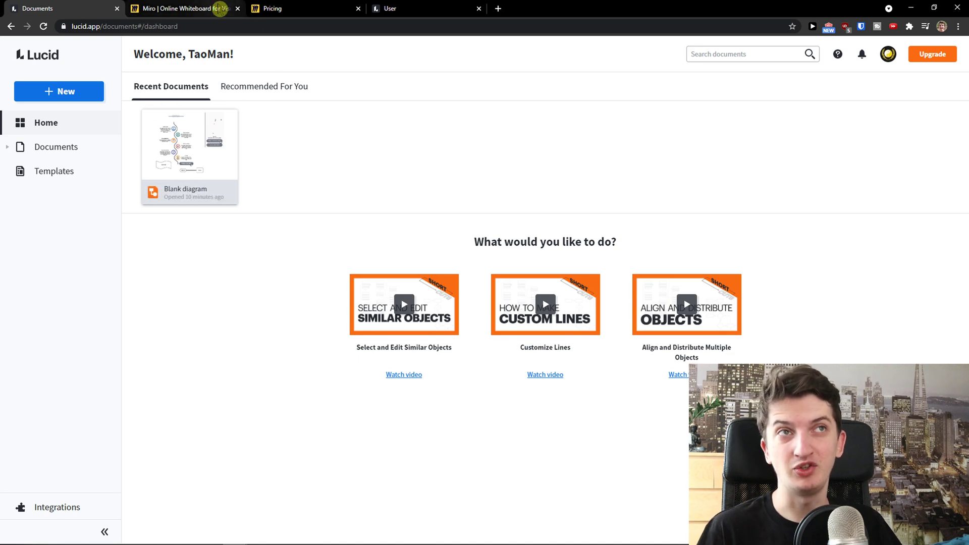
pyautogui.click(220, 9)
# Scroll through Miro's pricing plans, highlighting the Unlimited team members line
pyautogui.click(290, 8)
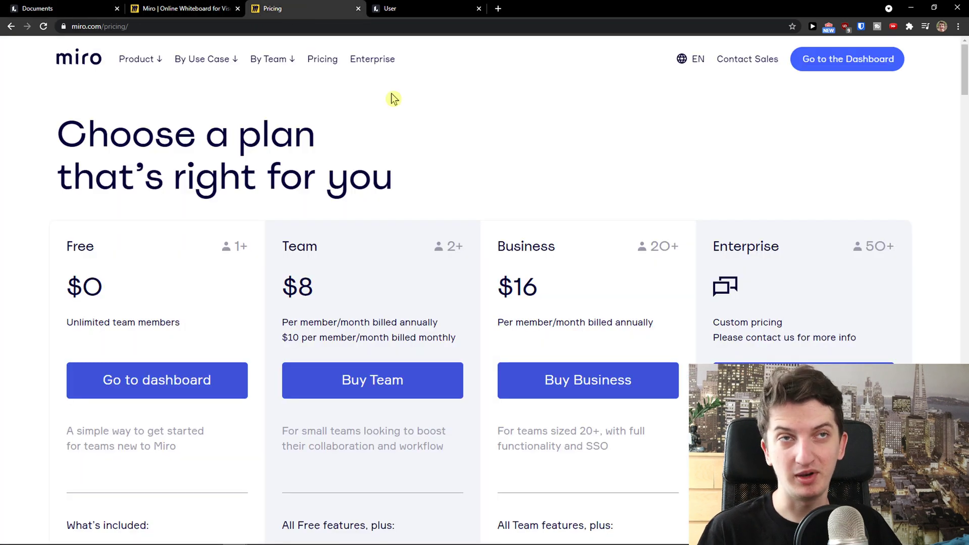
pyautogui.scroll(-1, 389, 103)
pyautogui.scroll(1, 389, 103)
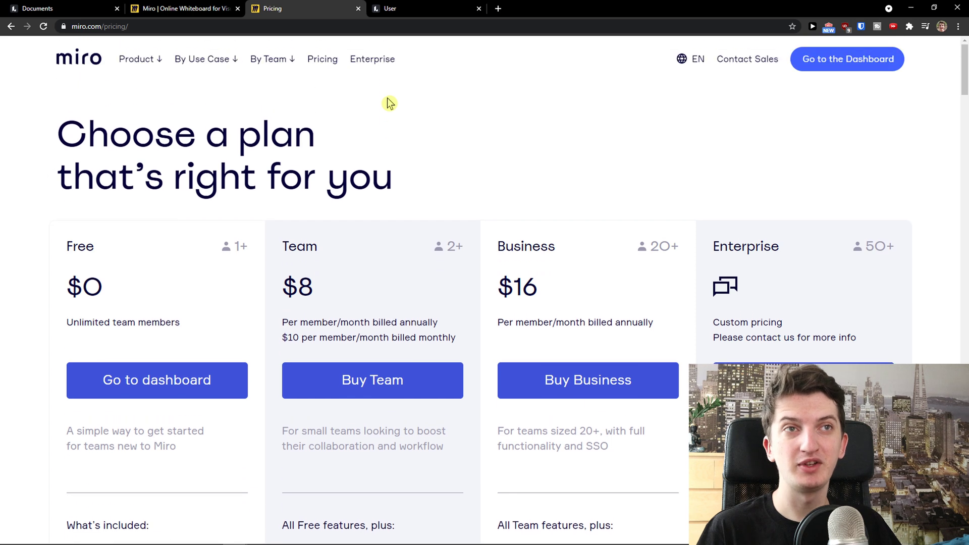
pyautogui.scroll(-1, 390, 103)
pyautogui.scroll(1, 389, 103)
pyautogui.scroll(-1, 389, 103)
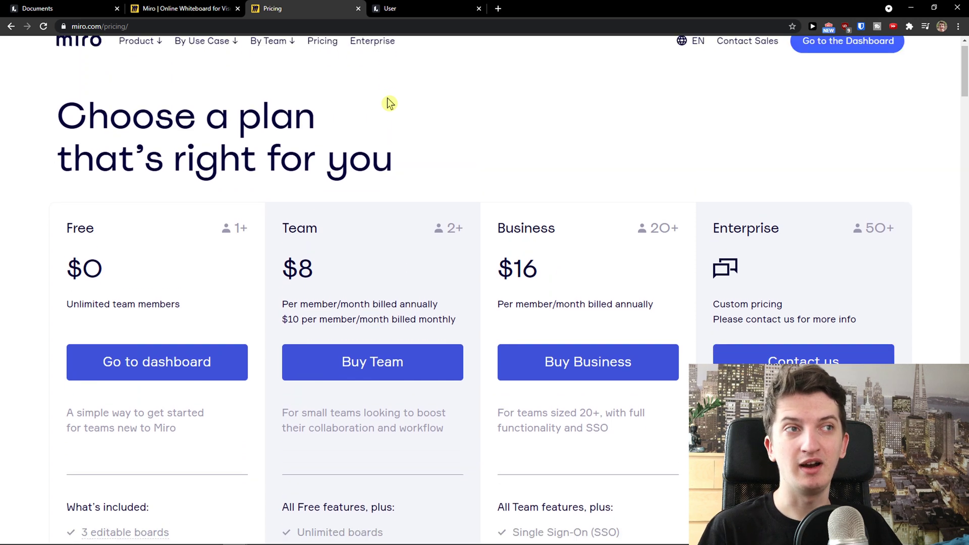
pyautogui.scroll(1, 387, 101)
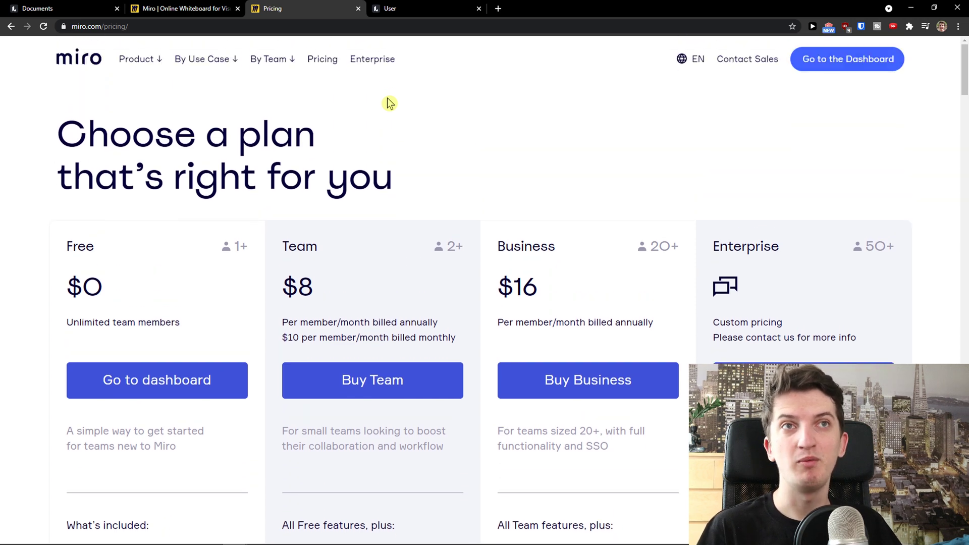
pyautogui.scroll(-1, 99, 269)
pyautogui.scroll(-1, 113, 267)
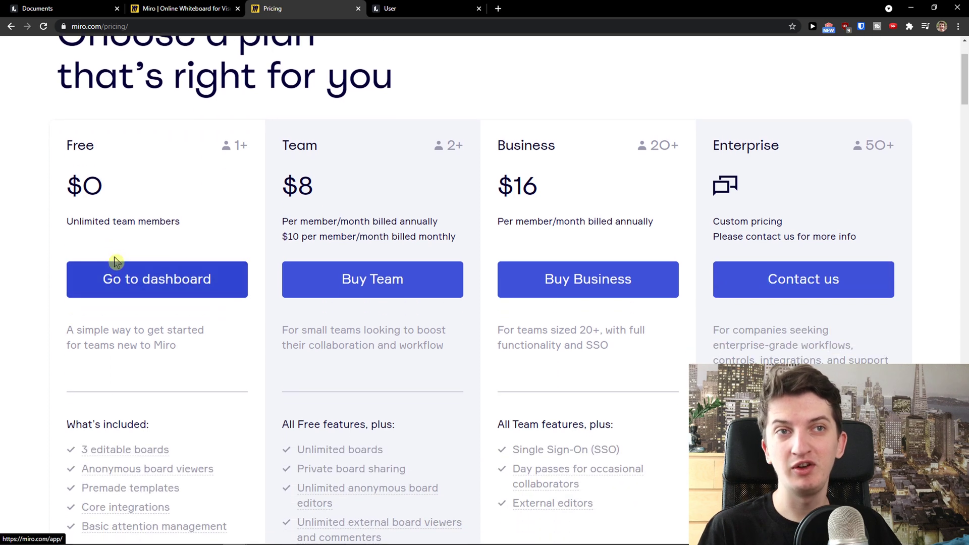
pyautogui.moveTo(126, 244); pyautogui.dragTo(62, 227)
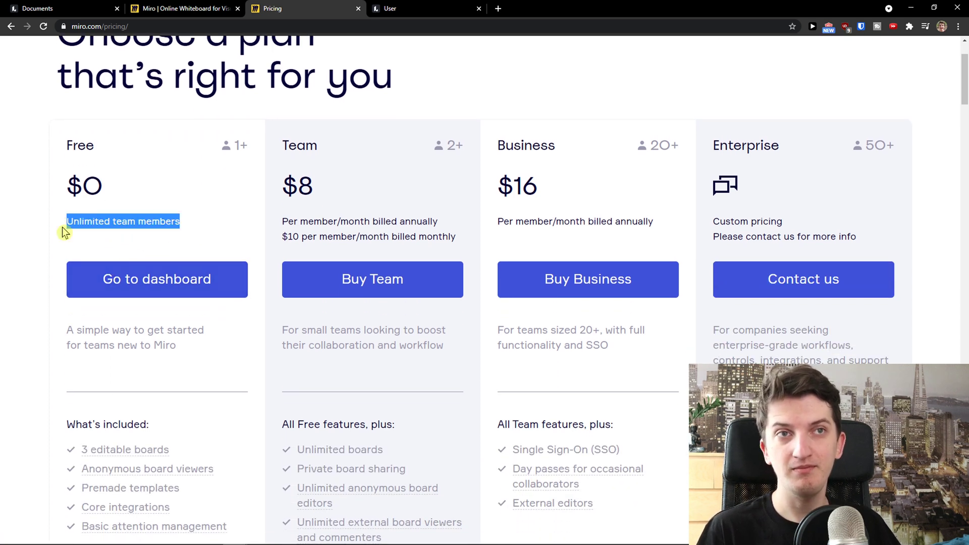
pyautogui.scroll(-2, 62, 228)
# Highlight the Free plan's 3 editable boards limit on Miro's pricing page
pyautogui.click(203, 353)
pyautogui.moveTo(203, 353); pyautogui.dragTo(83, 352)
pyautogui.scroll(1, 84, 352)
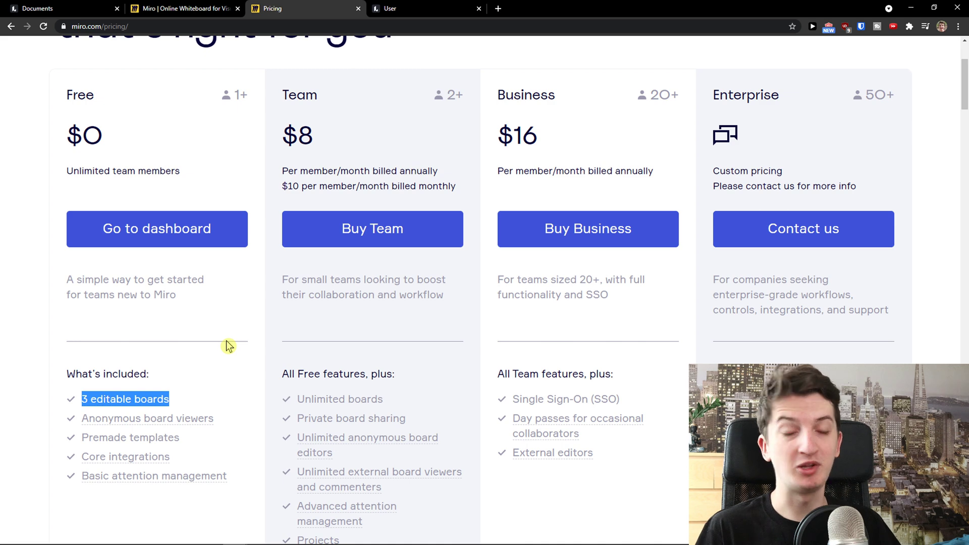
pyautogui.scroll(-1, 217, 347)
pyautogui.click(217, 346)
pyautogui.moveTo(217, 347); pyautogui.dragTo(76, 350)
pyautogui.click(76, 350)
pyautogui.scroll(1, 119, 368)
pyautogui.scroll(1, 119, 368)
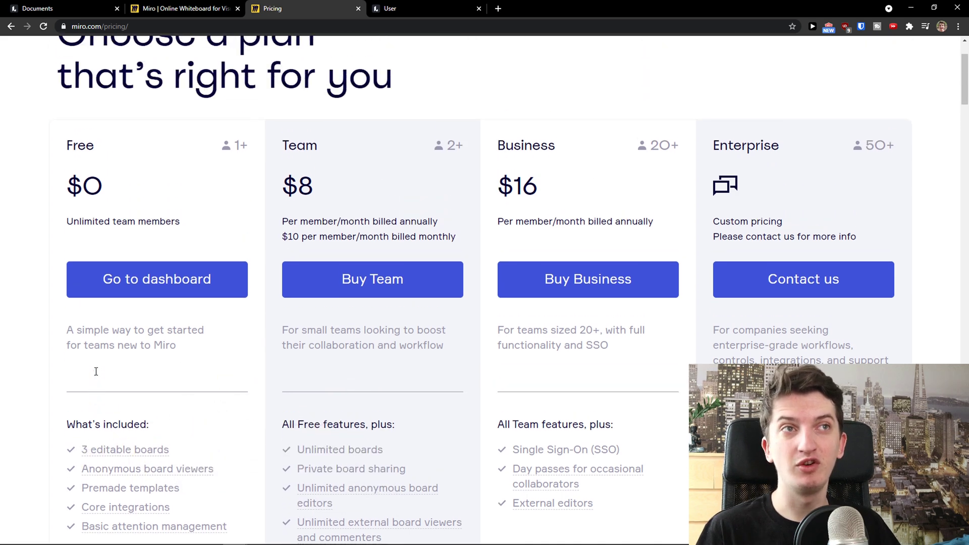
pyautogui.scroll(-1, 87, 394)
pyautogui.scroll(1, 89, 393)
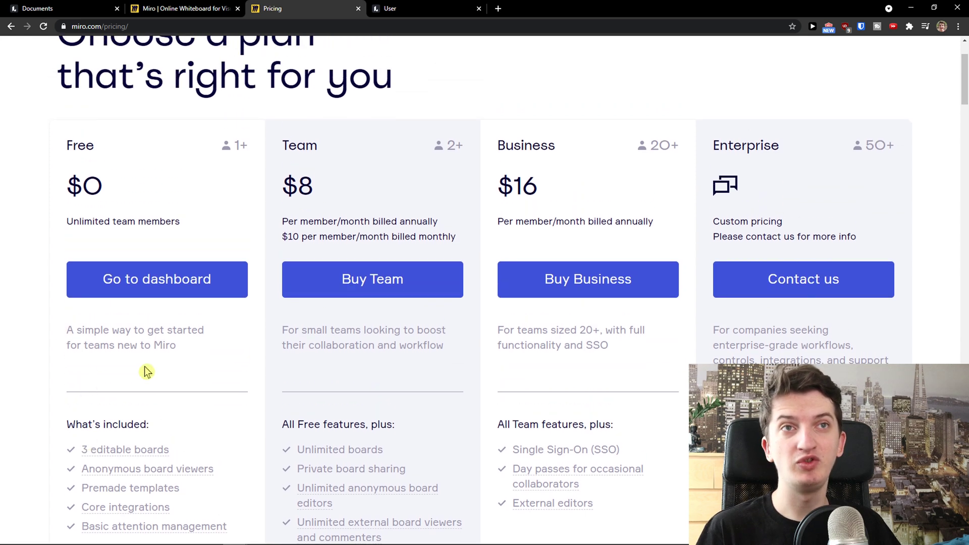
# Highlight the Team plan's $10 monthly per-member price, then compare with Lucidchart's Change plan page
pyautogui.moveTo(290, 227); pyautogui.dragTo(433, 225)
pyautogui.click(330, 236)
pyautogui.moveTo(282, 221); pyautogui.dragTo(388, 222)
pyautogui.moveTo(296, 175); pyautogui.dragTo(349, 217)
pyautogui.click(356, 218)
pyautogui.moveTo(275, 243); pyautogui.dragTo(328, 237)
pyautogui.click(319, 240)
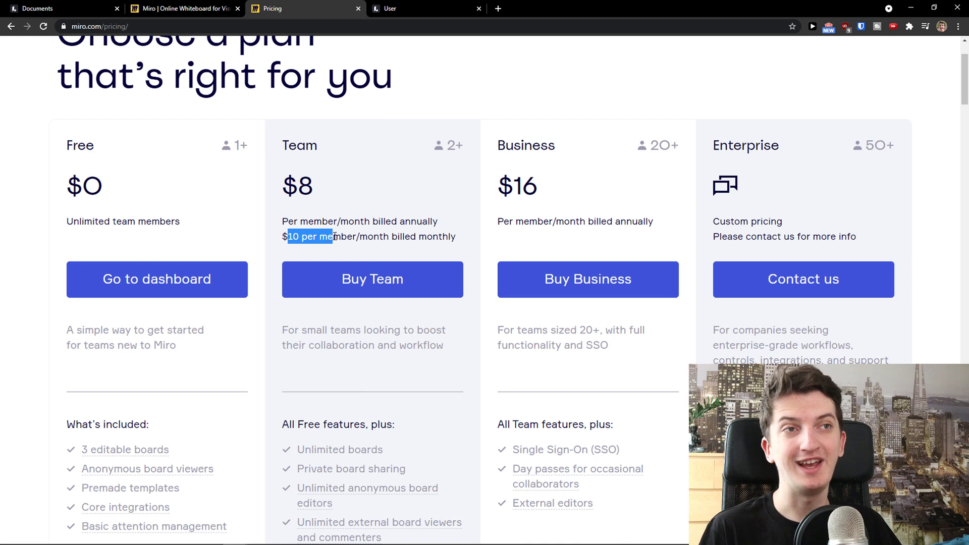
pyautogui.scroll(-3, 337, 237)
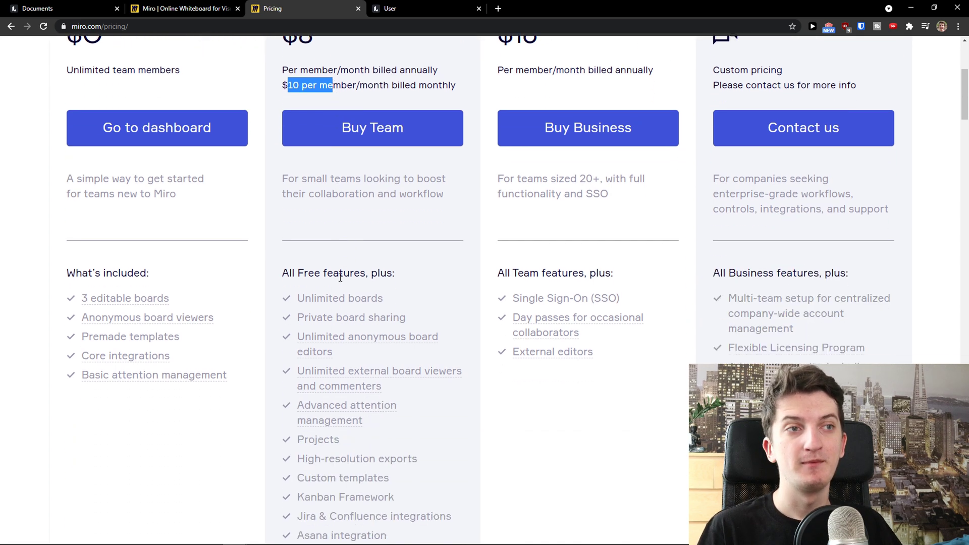
pyautogui.scroll(2, 363, 178)
pyautogui.scroll(-1, 369, 361)
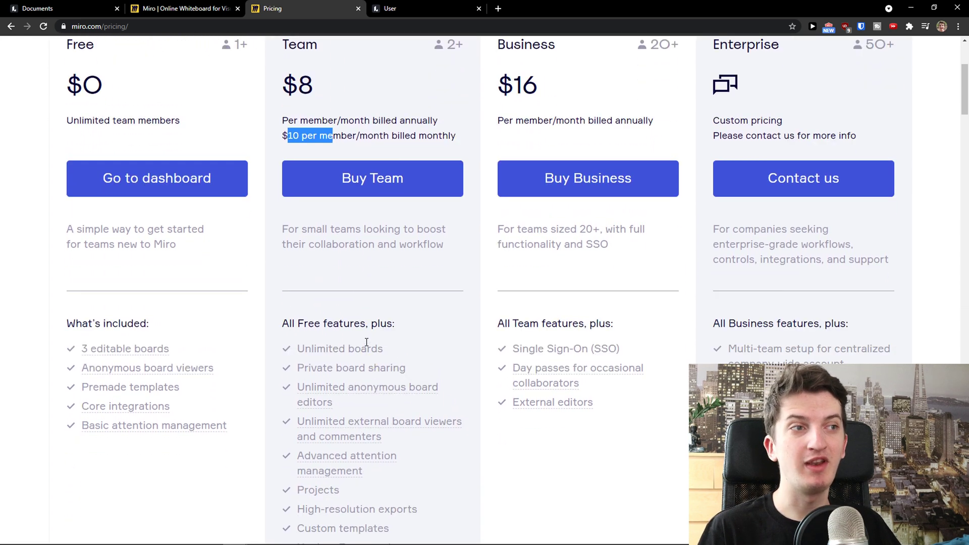
pyautogui.scroll(-2, 380, 335)
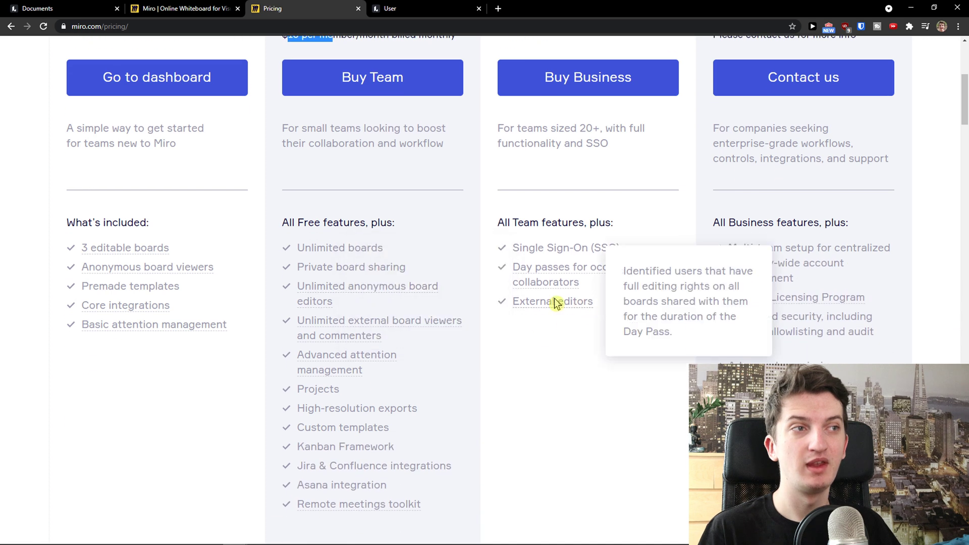
pyautogui.scroll(5, 547, 320)
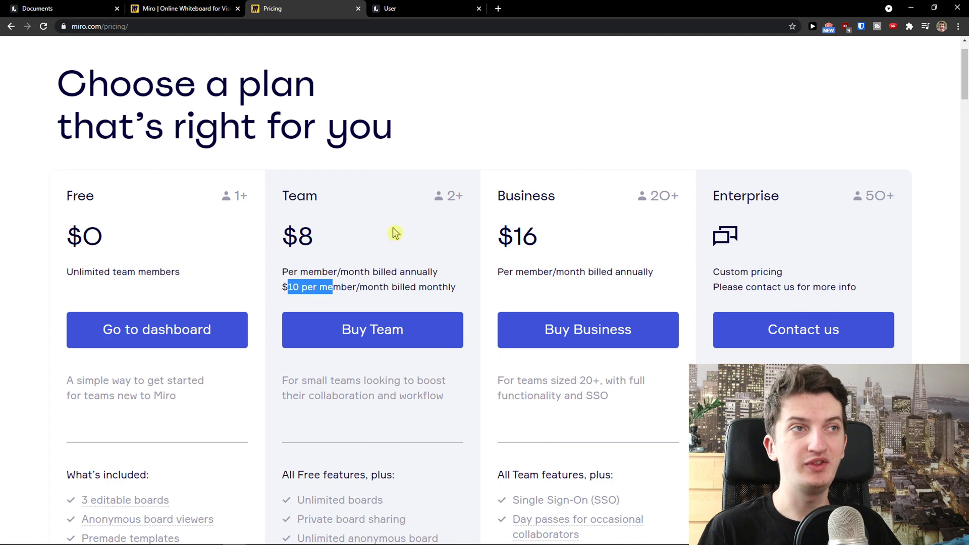
pyautogui.click(396, 8)
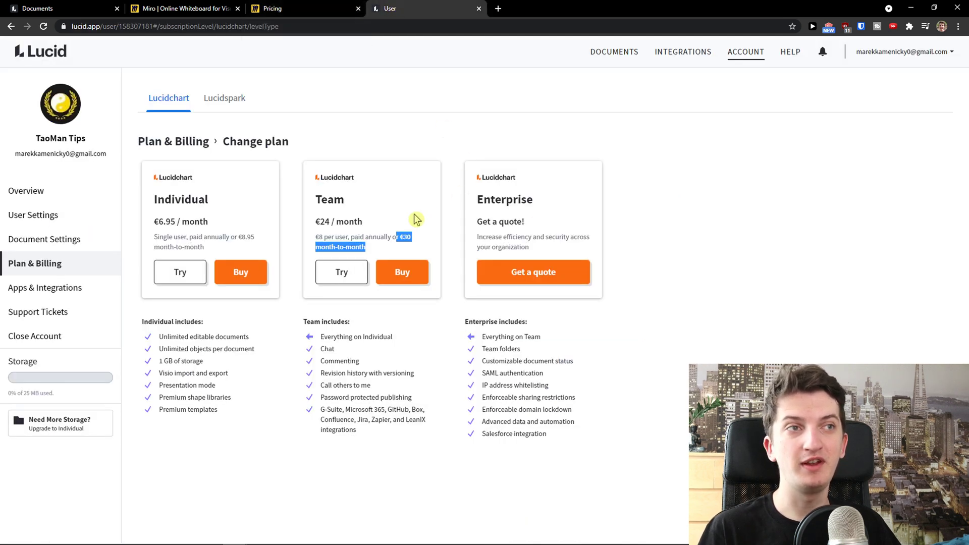
# Zoom Lucidchart's plans page to 125% and highlight the Team price €24 / month
pyautogui.hotkey('ctrl', '+')
pyautogui.hotkey('ctrl', '+')
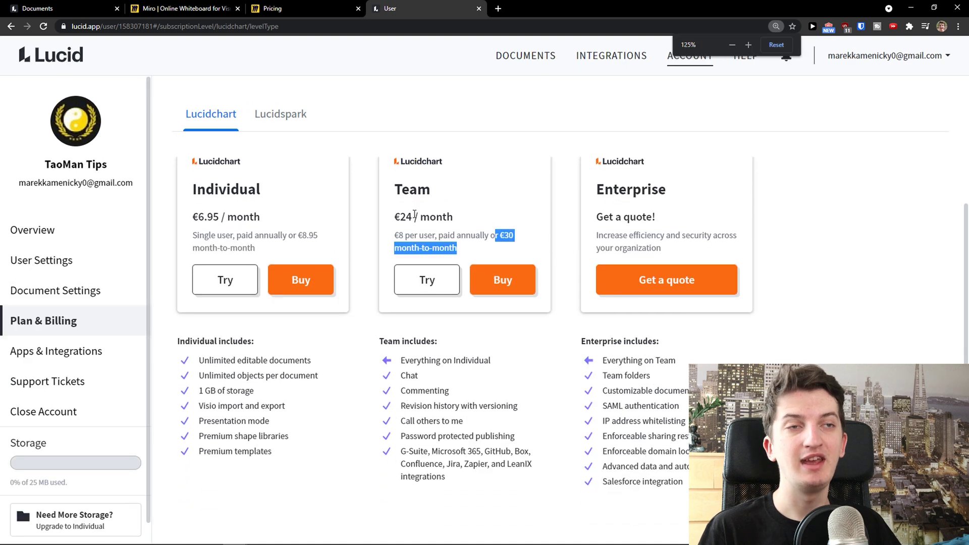
pyautogui.scroll(1, 414, 215)
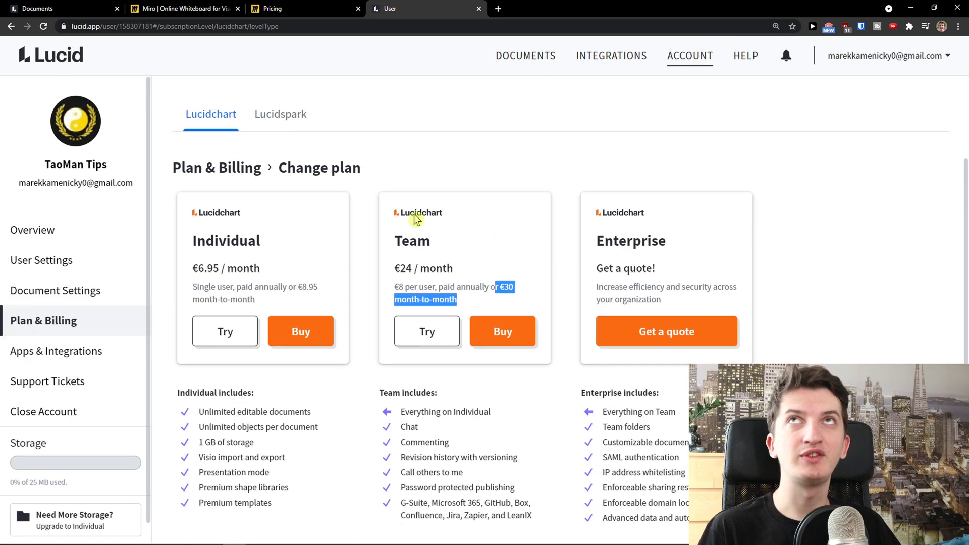
pyautogui.click(480, 228)
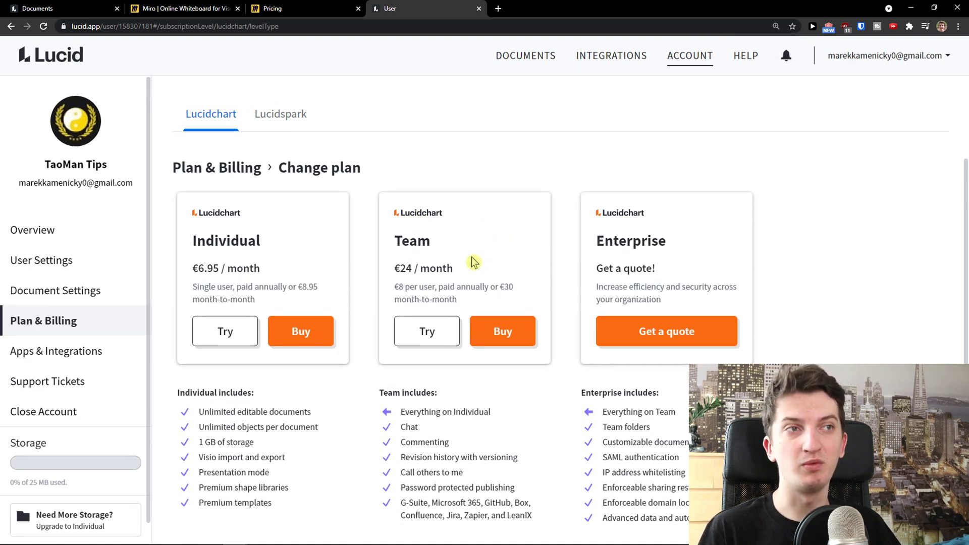
pyautogui.moveTo(511, 292); pyautogui.dragTo(515, 303)
pyautogui.click(512, 302)
pyautogui.moveTo(394, 268); pyautogui.dragTo(506, 301)
pyautogui.click(488, 285)
# Highlight the Team plan's €8 per user and €30 month-to-month prices, then return to Documents
pyautogui.click(510, 300)
pyautogui.click(507, 301)
pyautogui.moveTo(387, 289); pyautogui.dragTo(511, 301)
pyautogui.click(478, 293)
pyautogui.click(510, 301)
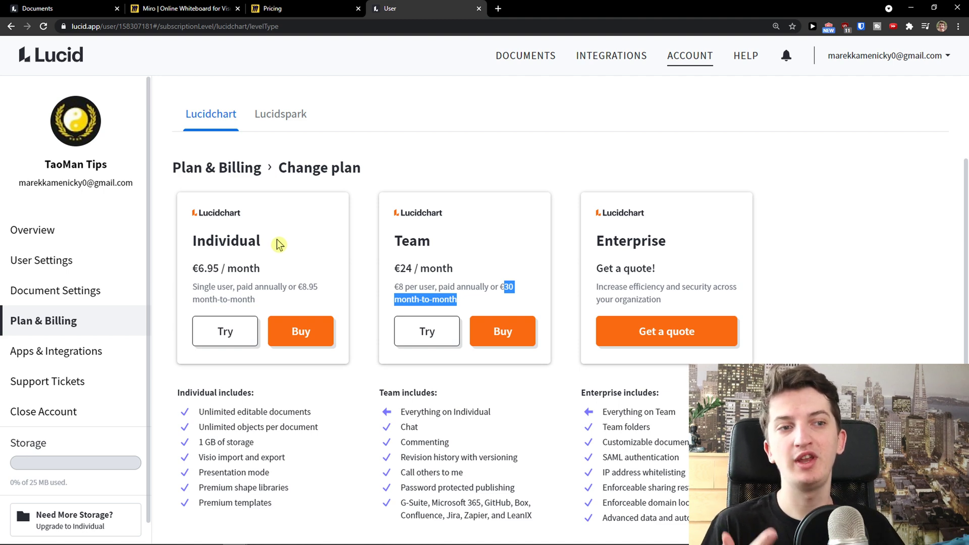
pyautogui.hotkey('ctrl', '1')
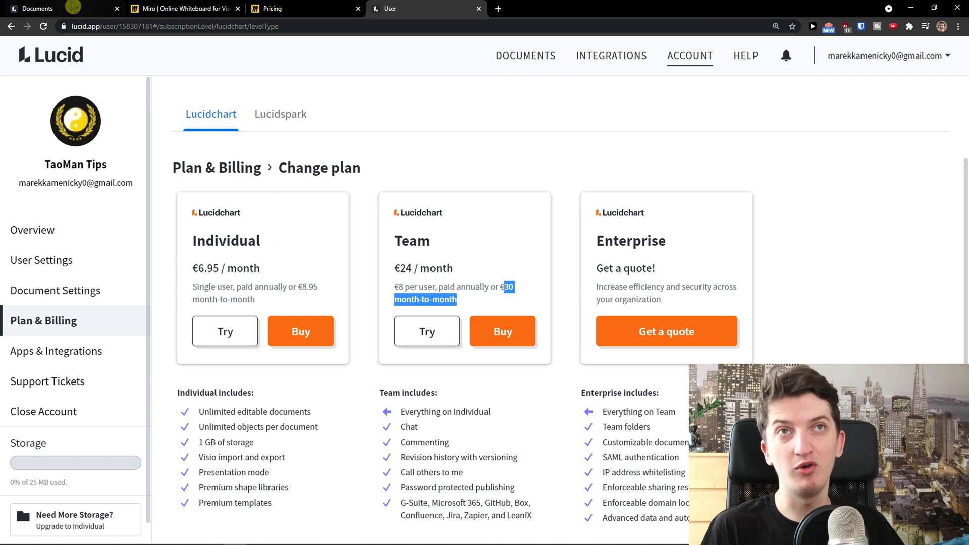
# Open the Blank diagram and scroll through its Shapes panel
pyautogui.click(236, 157)
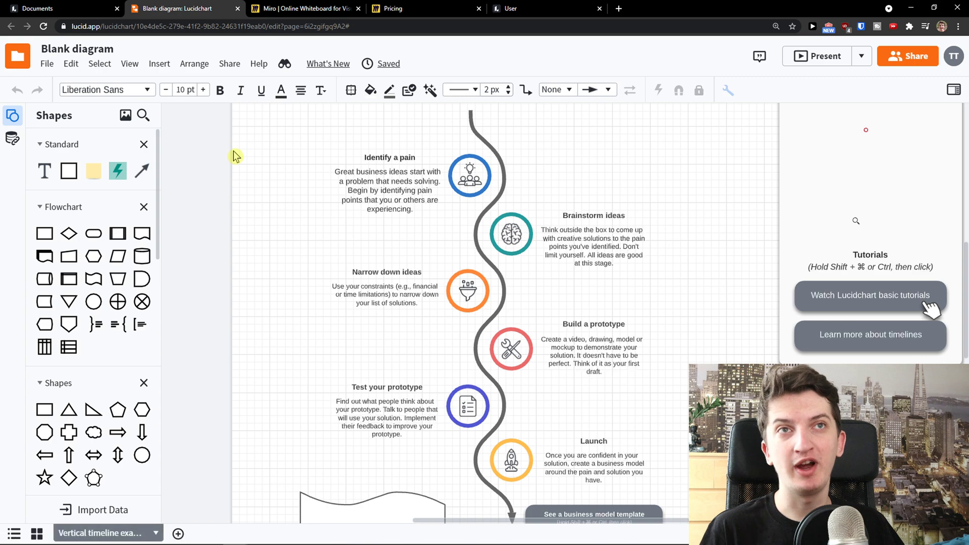
pyautogui.scroll(-3, 371, 283)
pyautogui.scroll(3, 371, 282)
pyautogui.scroll(-5, 371, 283)
pyautogui.scroll(-2, 102, 309)
pyautogui.scroll(2, 102, 309)
pyautogui.scroll(-2, 101, 310)
pyautogui.scroll(2, 102, 309)
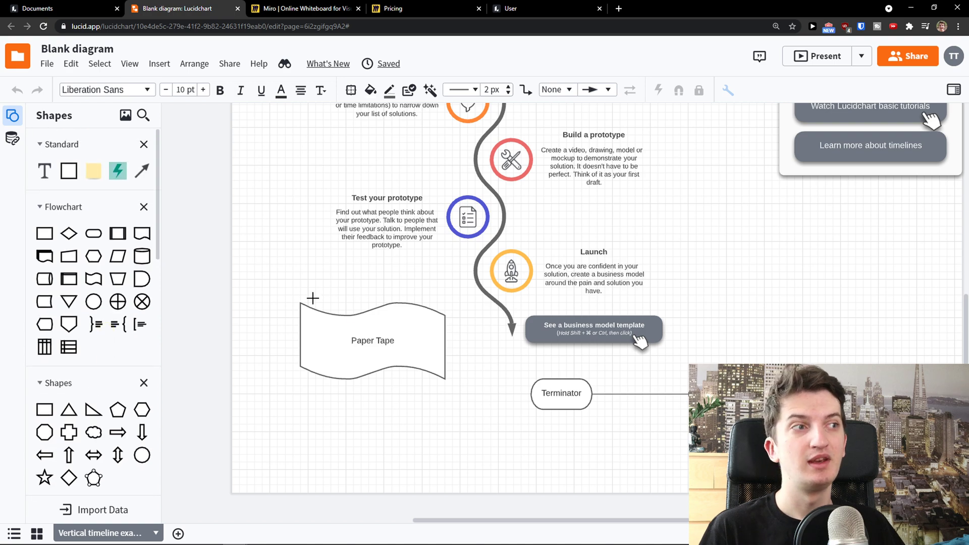
pyautogui.scroll(4, 354, 303)
pyautogui.scroll(1, 368, 312)
pyautogui.scroll(-6, 113, 298)
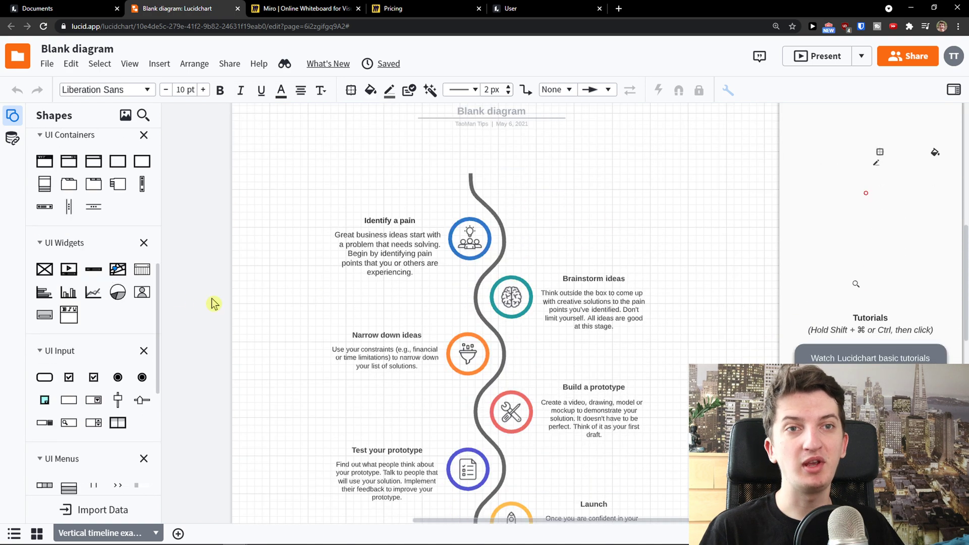
pyautogui.scroll(1, 112, 305)
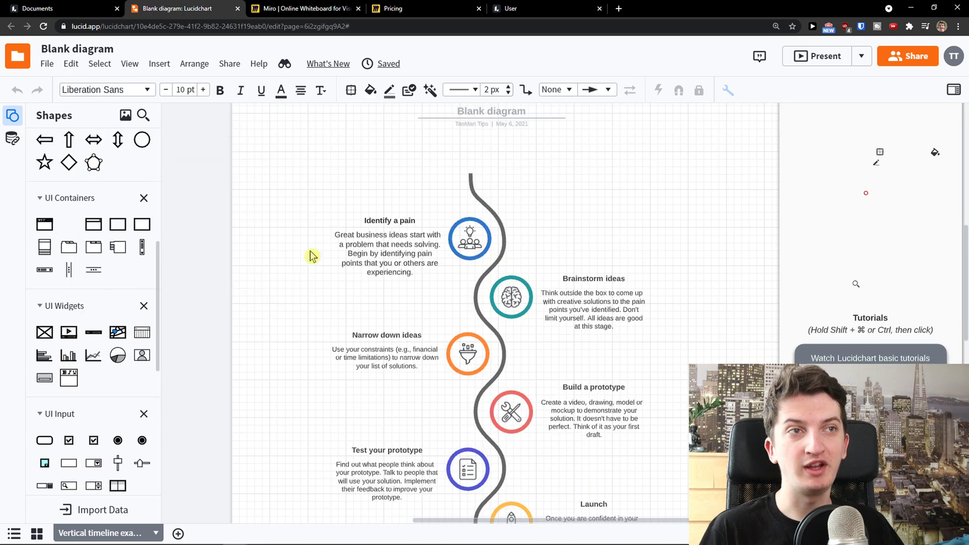
# Try the premium UI widget and UI Menus shapes, dismiss the upgrade prompts, and return to Documents
pyautogui.click(69, 333)
pyautogui.click(625, 171)
pyautogui.scroll(-3, 93, 341)
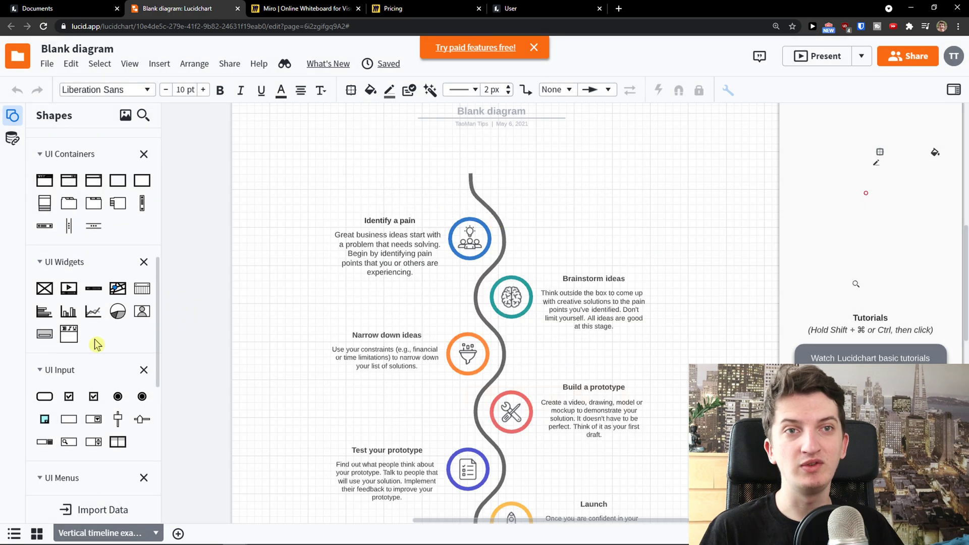
pyautogui.scroll(-2, 94, 345)
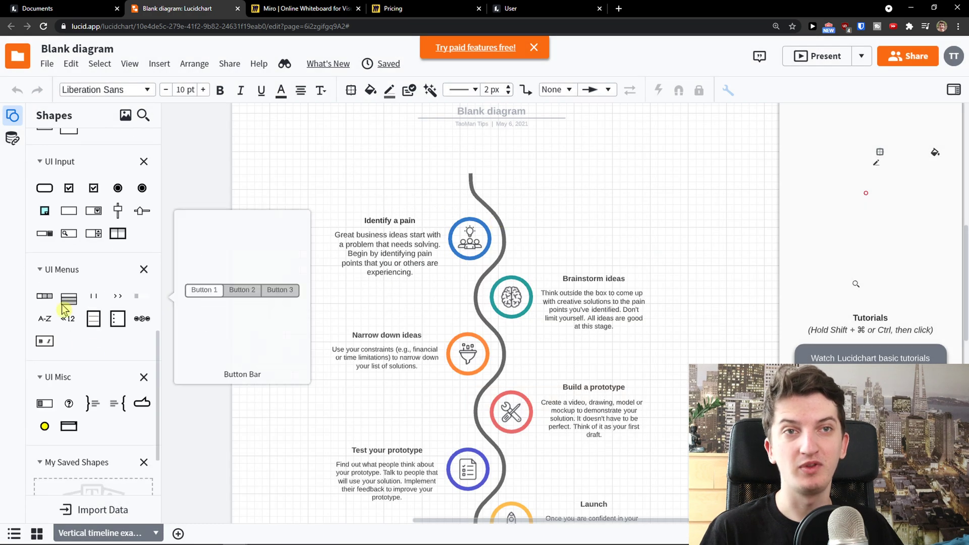
pyautogui.click(137, 295)
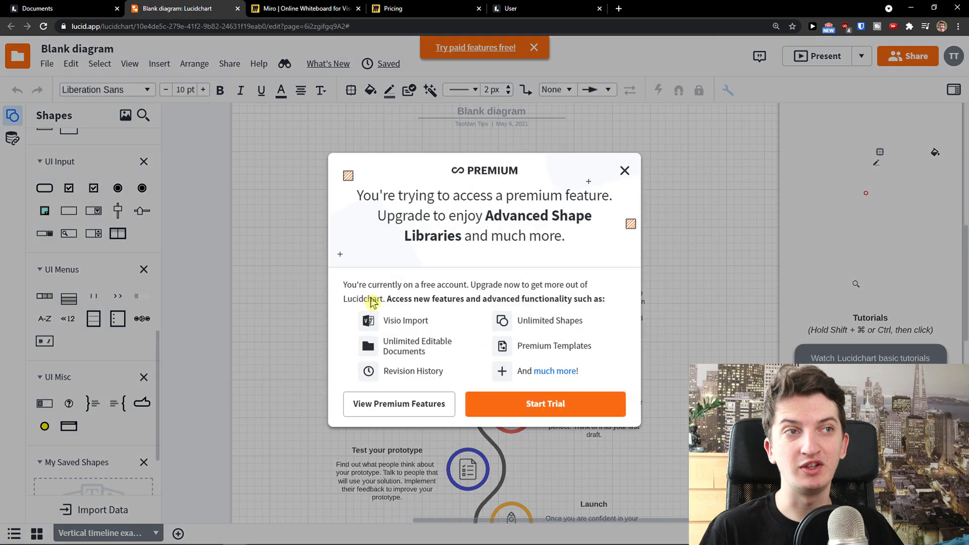
pyautogui.click(624, 171)
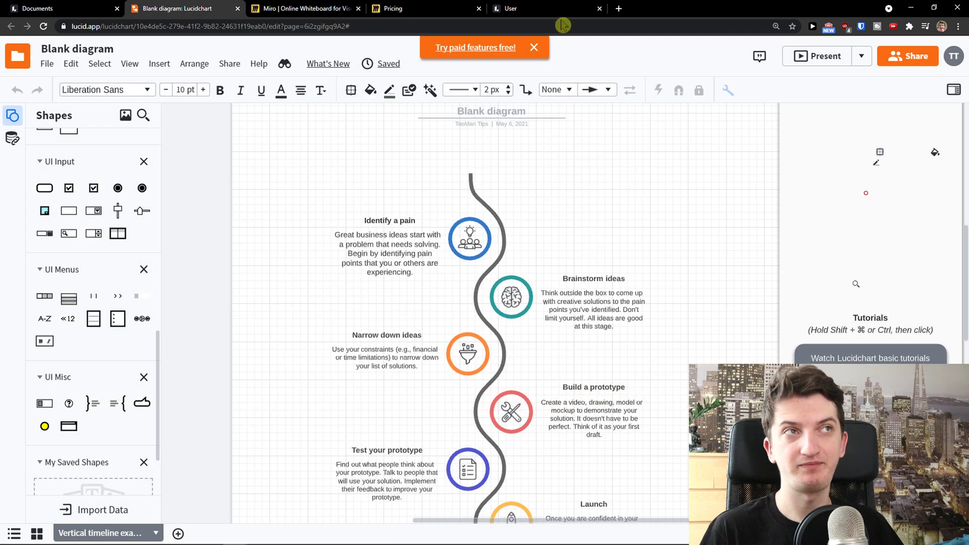
pyautogui.click(50, 9)
pyautogui.click(187, 7)
pyautogui.click(56, 8)
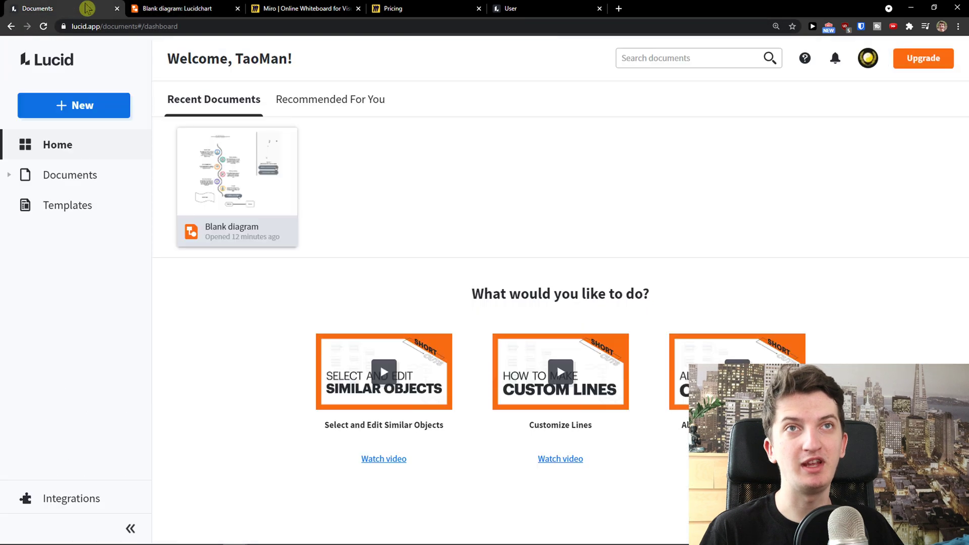
pyautogui.click(238, 8)
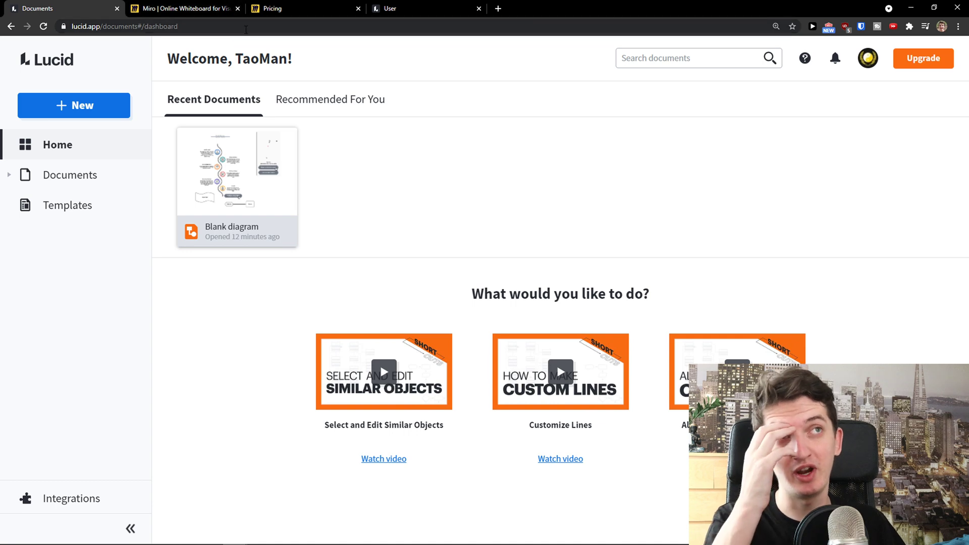
pyautogui.click(343, 6)
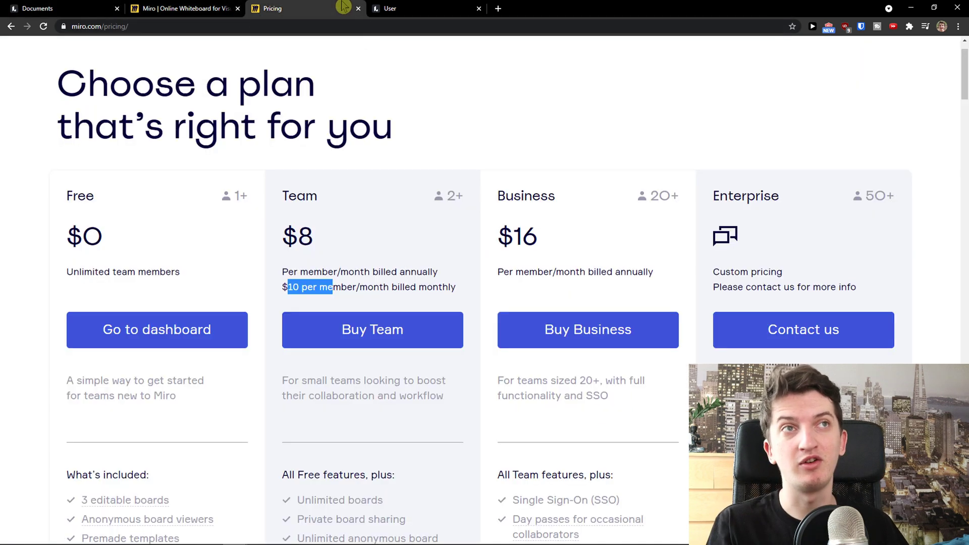
pyautogui.click(407, 6)
pyautogui.click(333, 6)
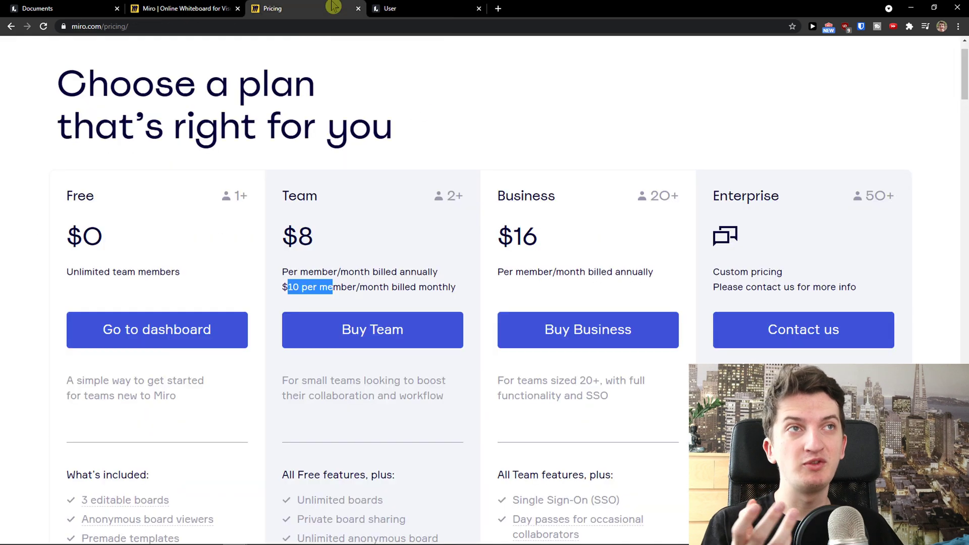
pyautogui.click(416, 6)
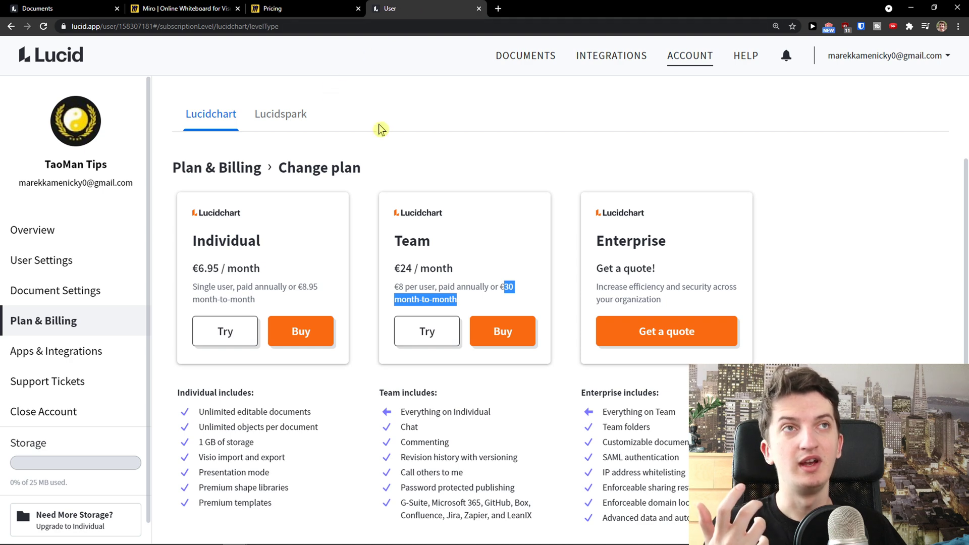
pyautogui.scroll(-2, 352, 206)
pyautogui.scroll(1, 352, 206)
pyautogui.scroll(-1, 355, 206)
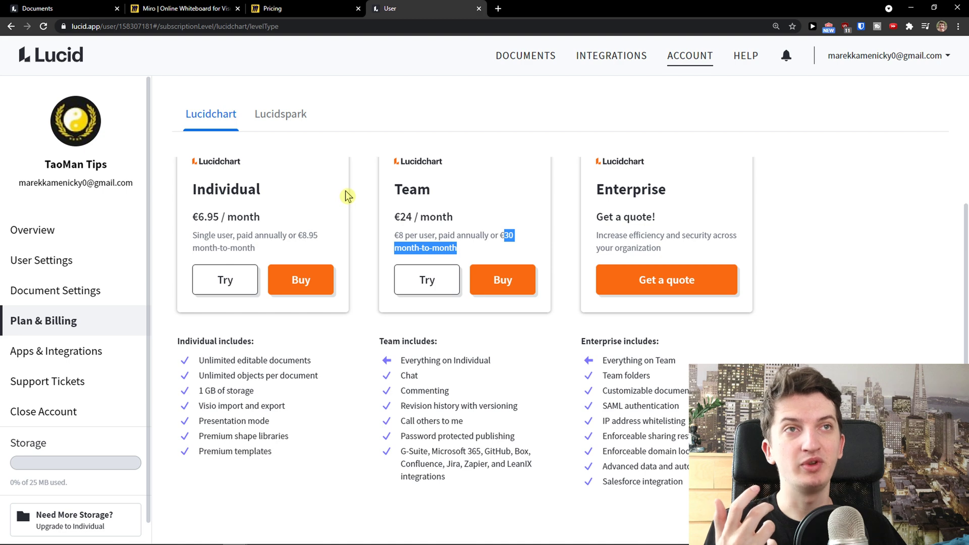
pyautogui.scroll(1, 346, 196)
pyautogui.scroll(-1, 355, 226)
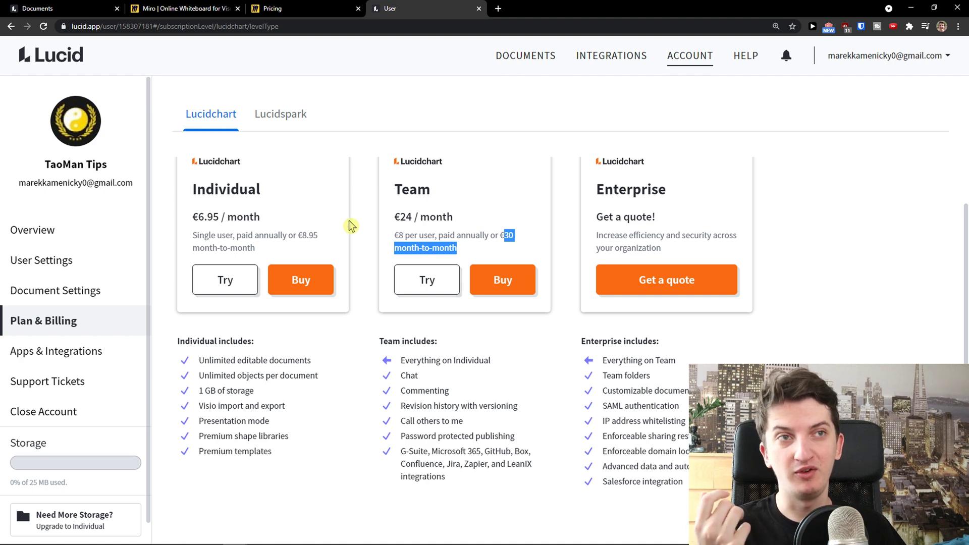
pyautogui.scroll(1, 357, 223)
pyautogui.scroll(-1, 357, 223)
pyautogui.click(272, 8)
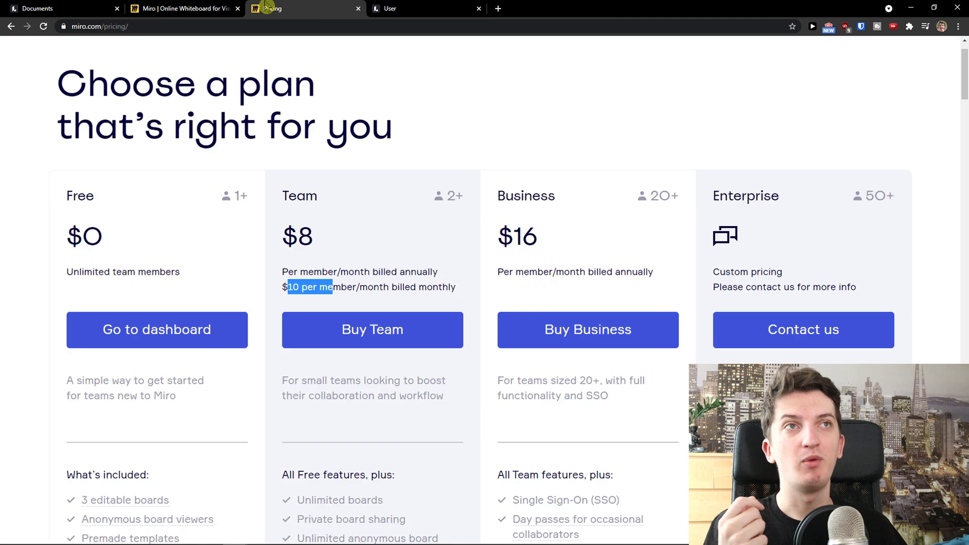
pyautogui.click(235, 8)
pyautogui.click(84, 7)
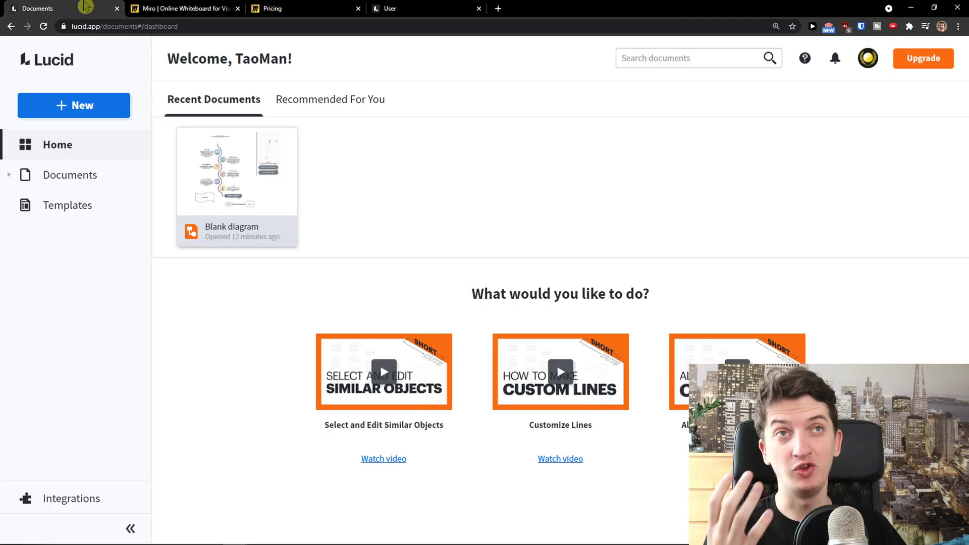
# Open the Untitled Miro board, then open Lucidchart's template gallery via New and browse it
pyautogui.click(175, 7)
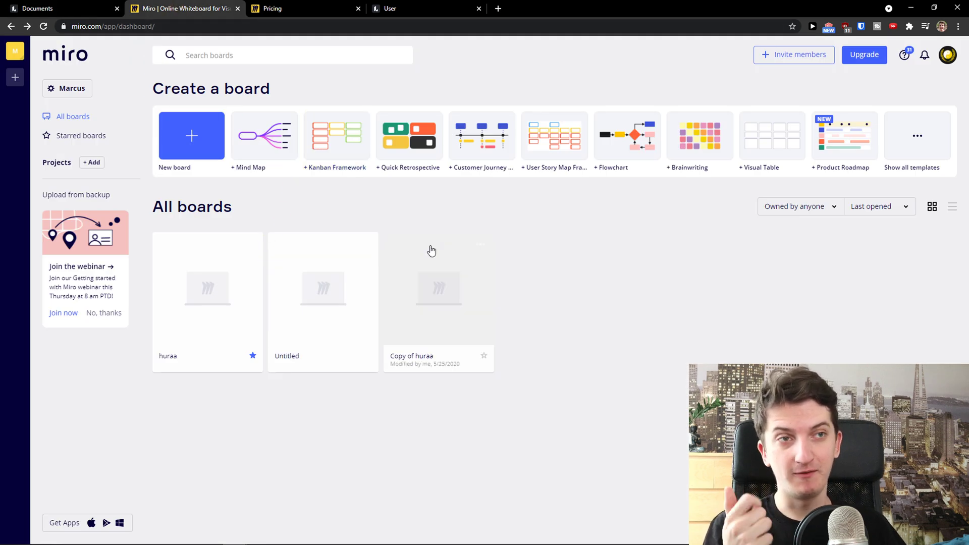
pyautogui.click(319, 275)
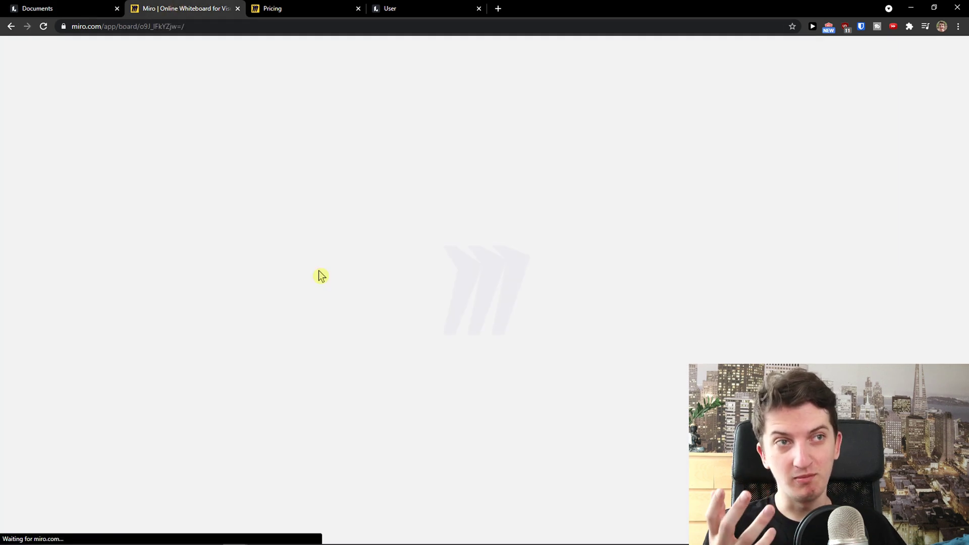
pyautogui.click(34, 8)
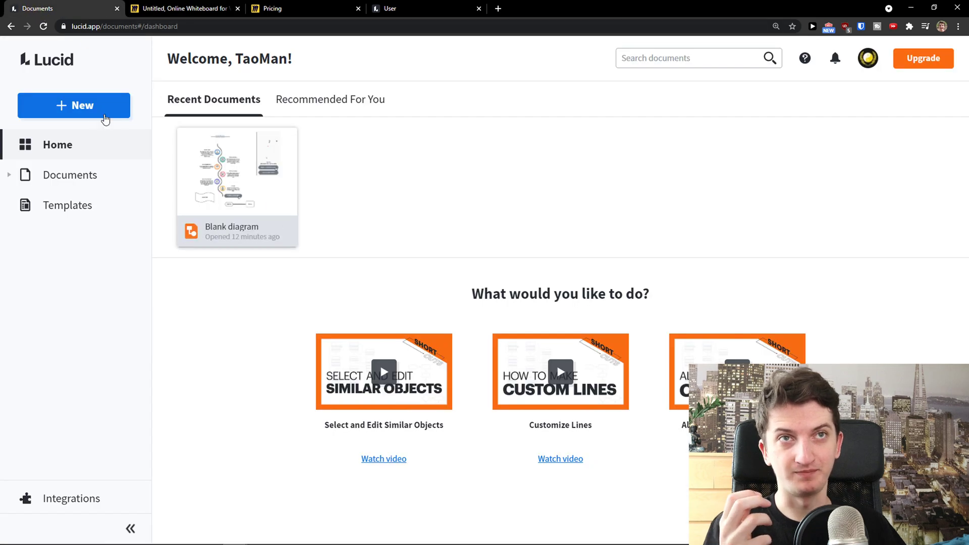
pyautogui.click(109, 107)
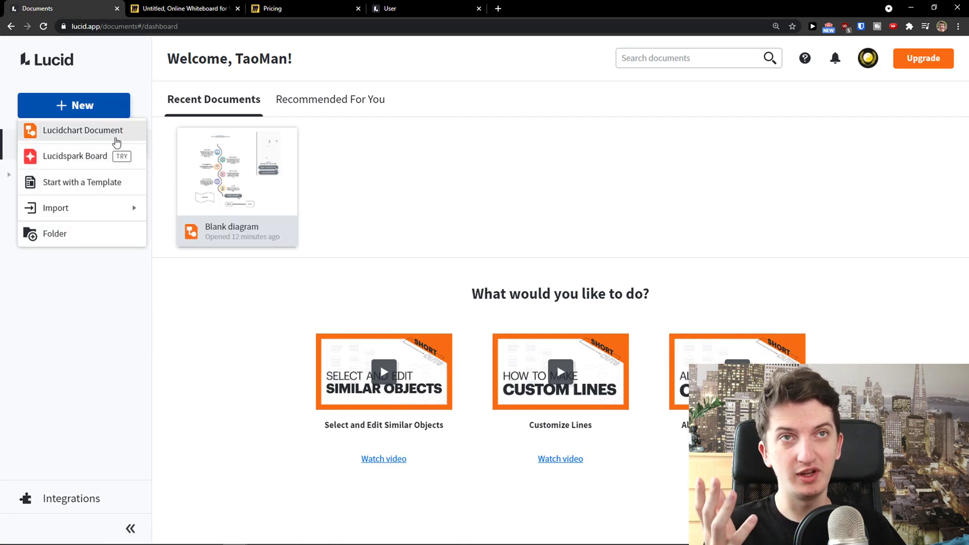
pyautogui.click(107, 191)
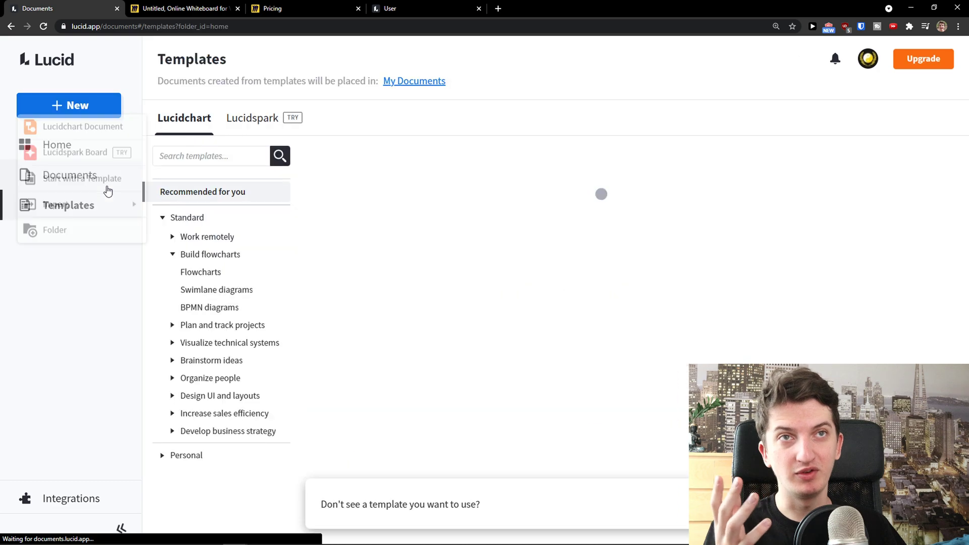
pyautogui.scroll(-3, 384, 223)
pyautogui.scroll(-4, 364, 223)
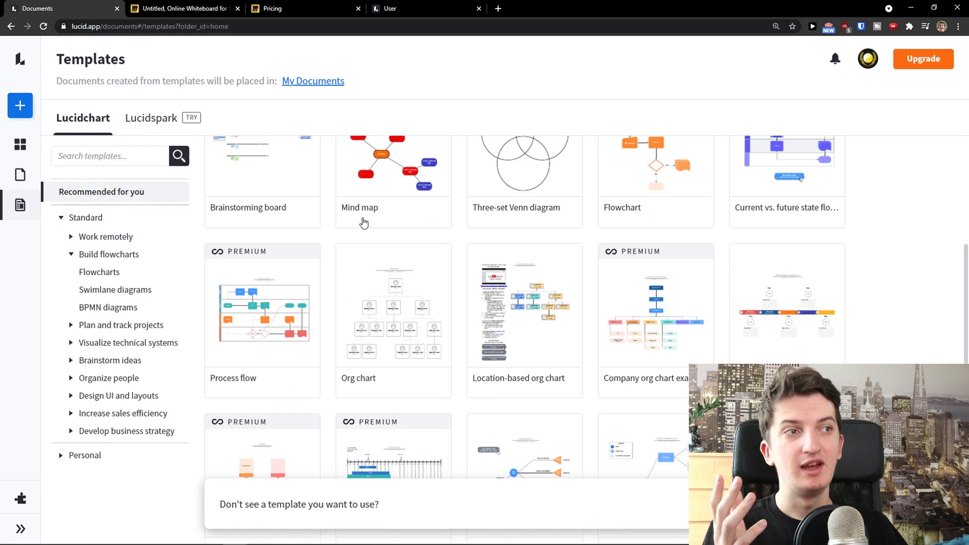
pyautogui.scroll(1, 305, 246)
pyautogui.scroll(-5, 306, 246)
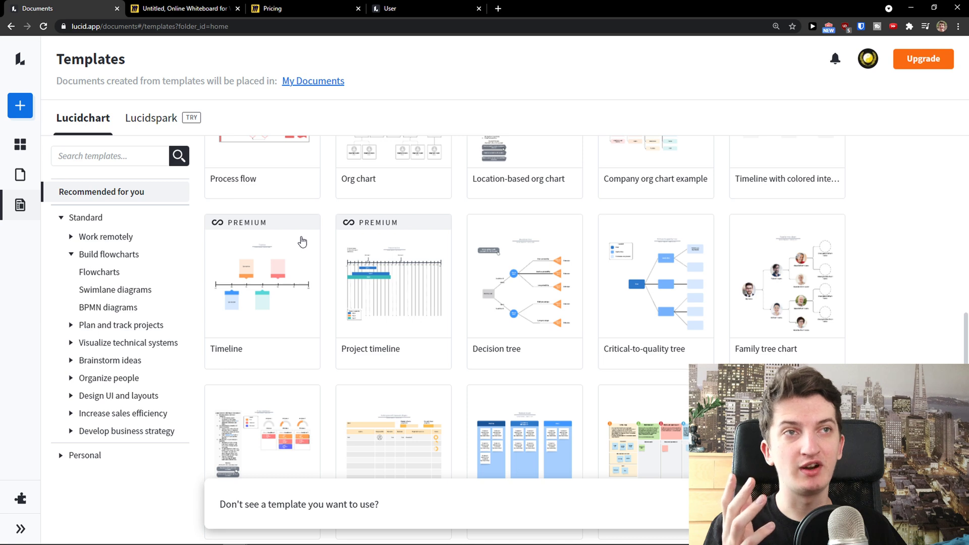
# In Miro, open the Copy of huraa board and pan its webhosting mind map
pyautogui.click(283, 8)
pyautogui.click(212, 8)
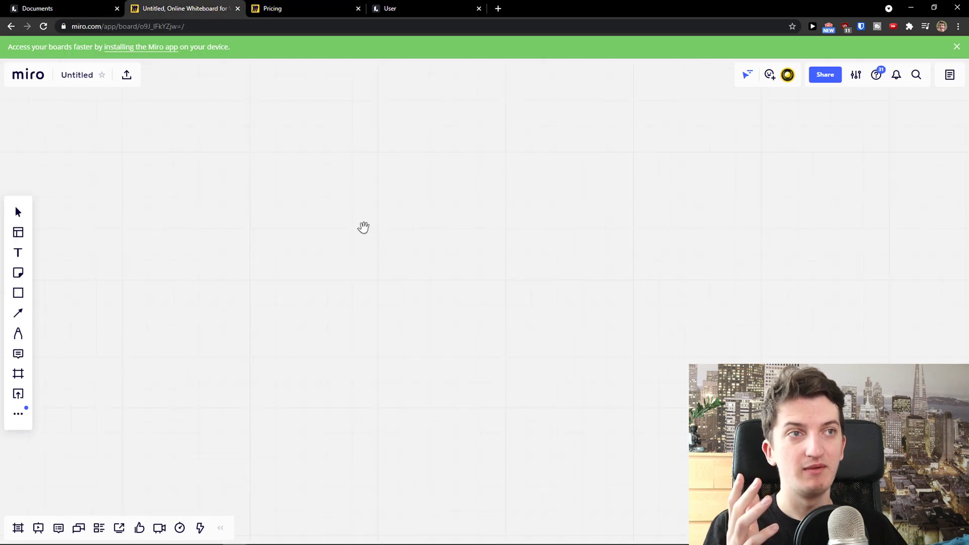
pyautogui.click(12, 27)
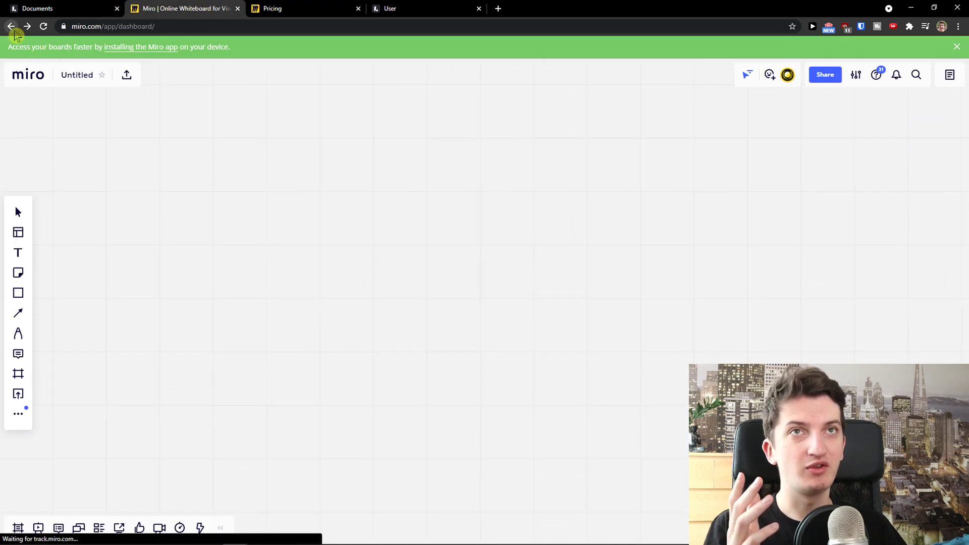
pyautogui.click(441, 300)
pyautogui.scroll(-5, 314, 270)
pyautogui.scroll(3, 334, 230)
pyautogui.moveTo(327, 242); pyautogui.dragTo(301, 286)
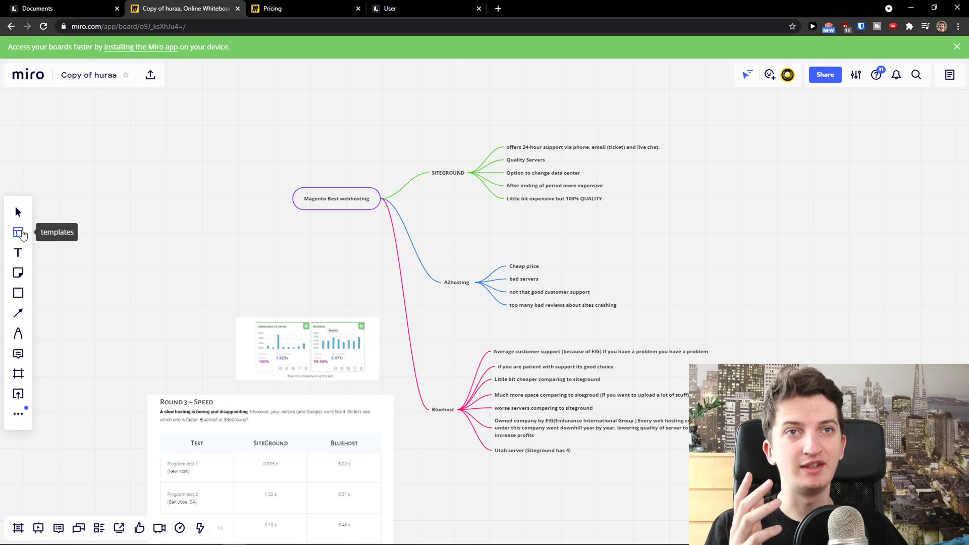
# Open Miro's template gallery, then browse Lucidchart's Work remotely templates
pyautogui.click(20, 232)
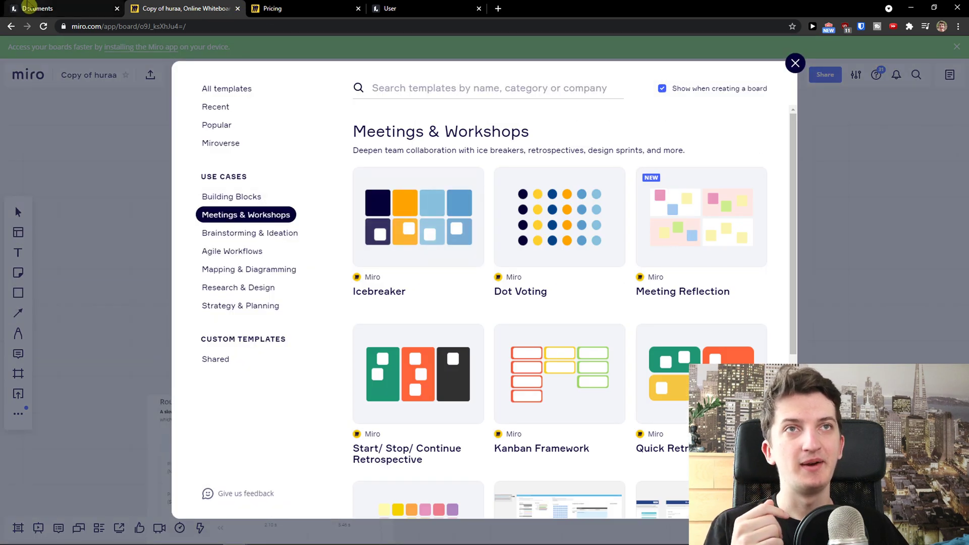
pyautogui.click(71, 8)
pyautogui.scroll(5, 240, 232)
pyautogui.scroll(-1, 238, 229)
pyautogui.click(98, 241)
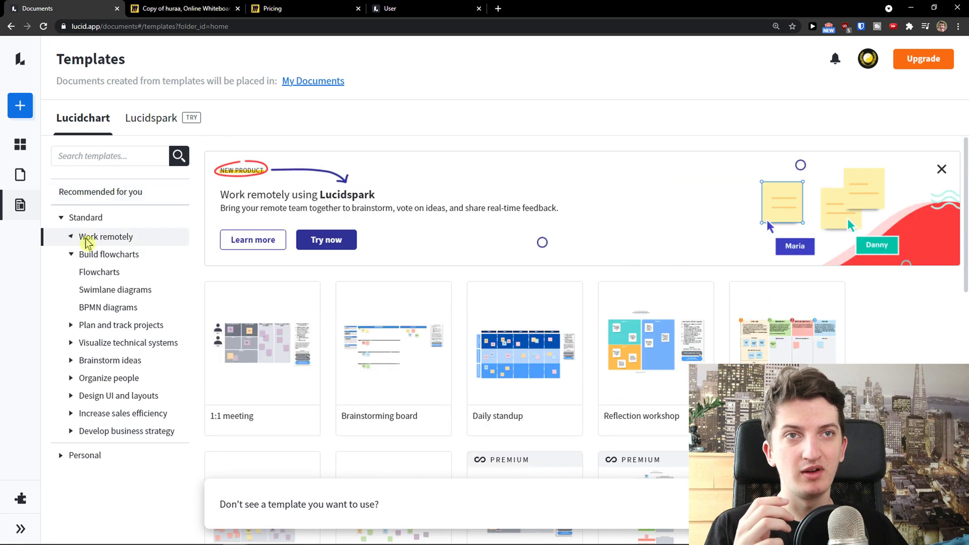
pyautogui.scroll(-4, 281, 291)
pyautogui.scroll(-7, 280, 295)
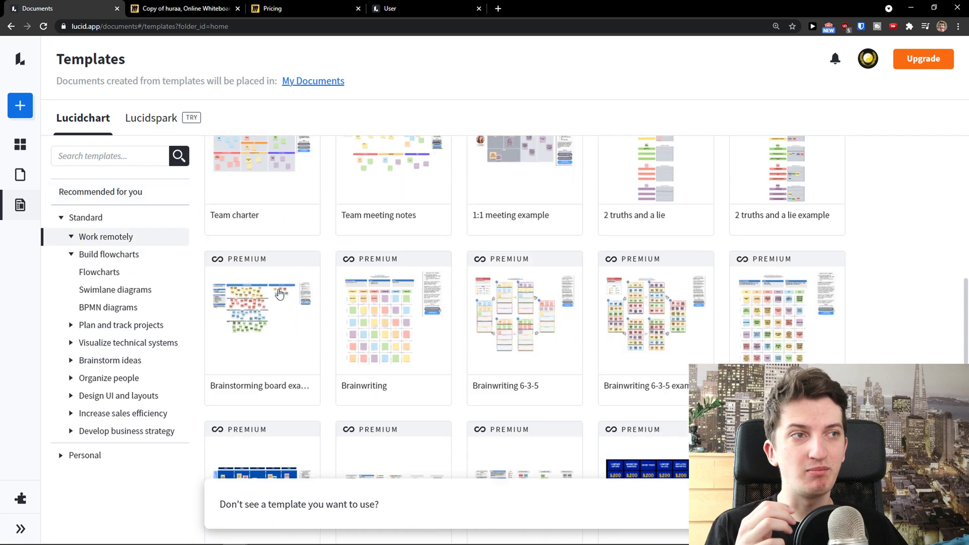
# Browse Lucidchart's Build flowcharts templates, then return to Miro's template picker
pyautogui.click(112, 259)
pyautogui.scroll(-6, 229, 283)
pyautogui.scroll(-6, 229, 283)
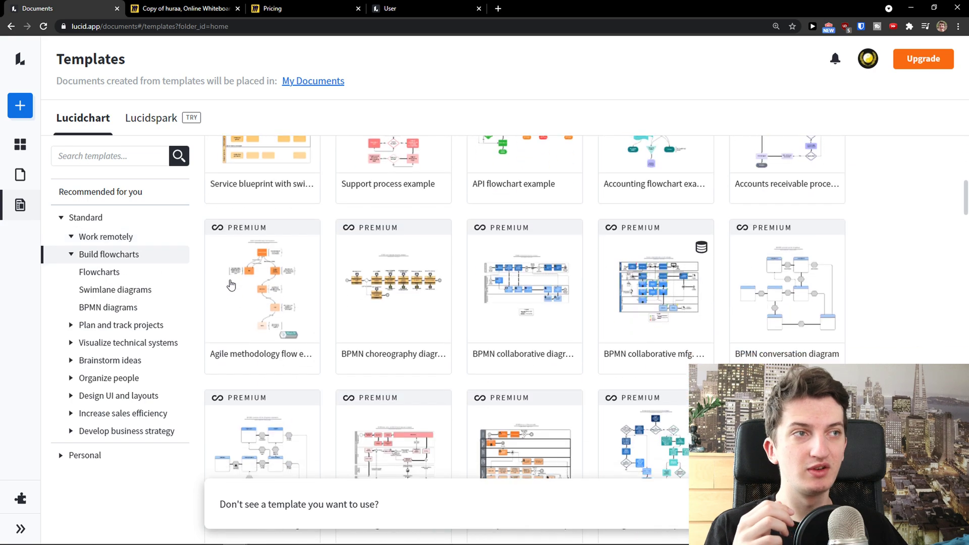
pyautogui.scroll(-5, 231, 281)
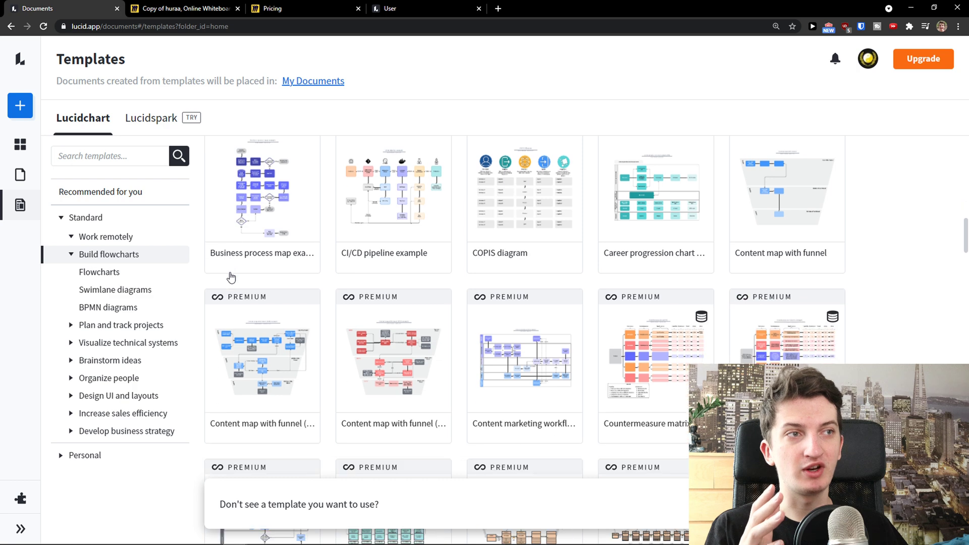
pyautogui.scroll(-3, 230, 275)
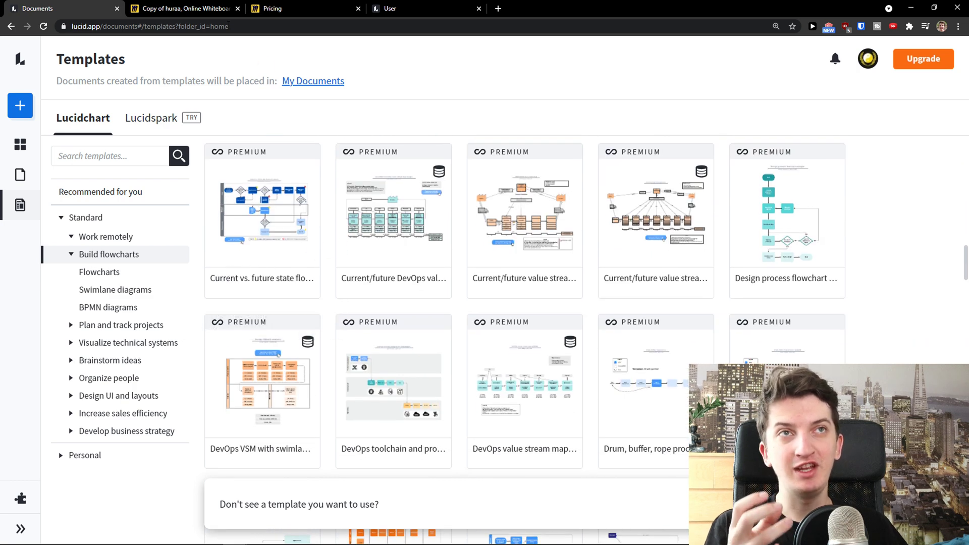
pyautogui.click(187, 7)
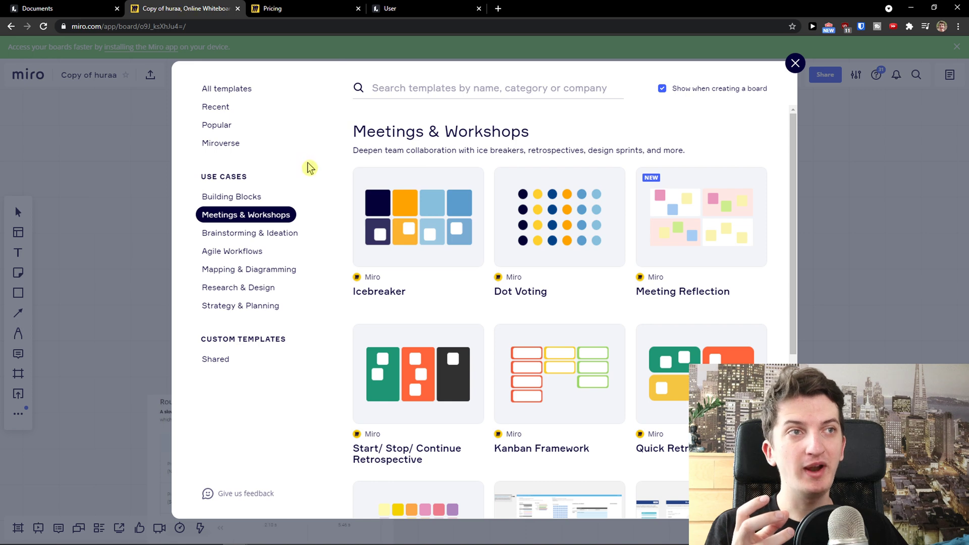
# Search all Miro templates for 'flo' to find 5 flowchart results, then return to Lucidchart
pyautogui.click(218, 94)
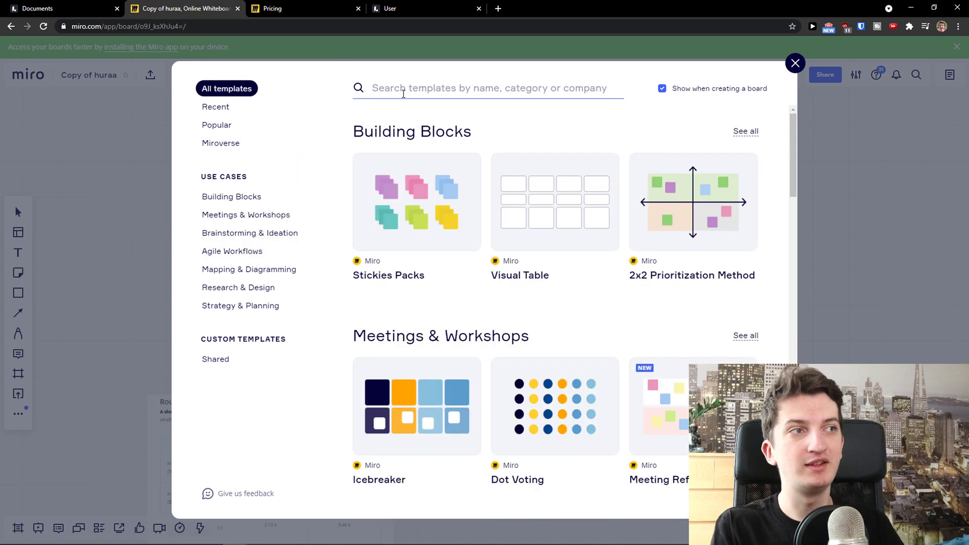
pyautogui.write('flowchart')
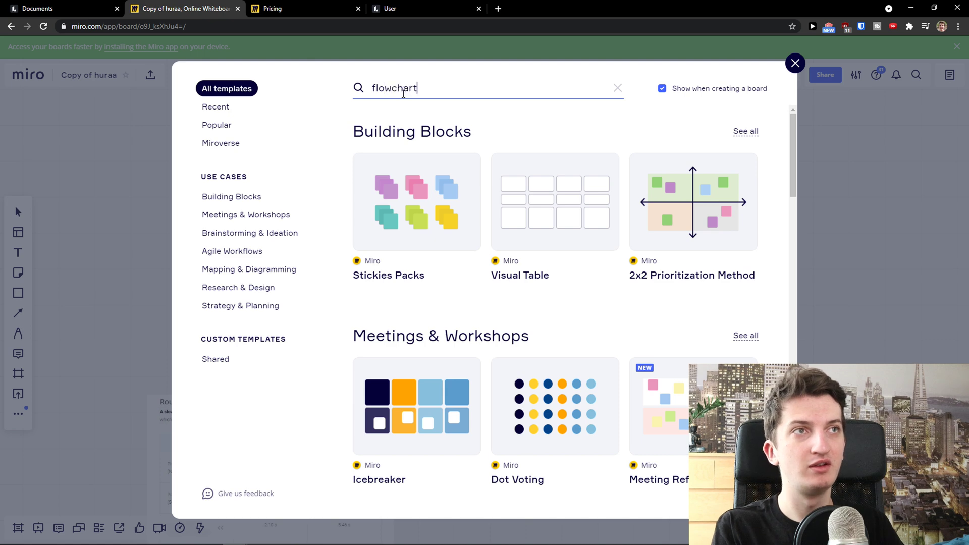
pyautogui.moveTo(467, 231)
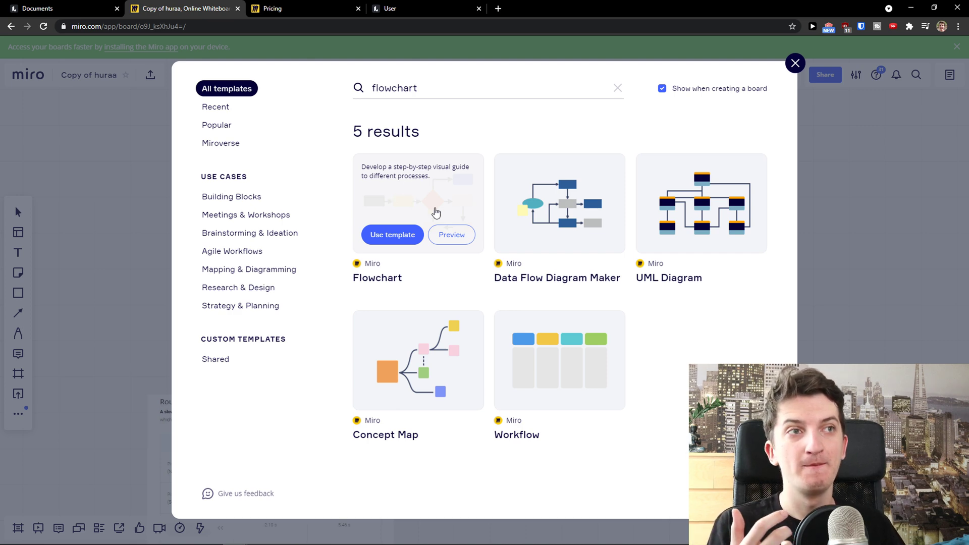
pyautogui.click(76, 8)
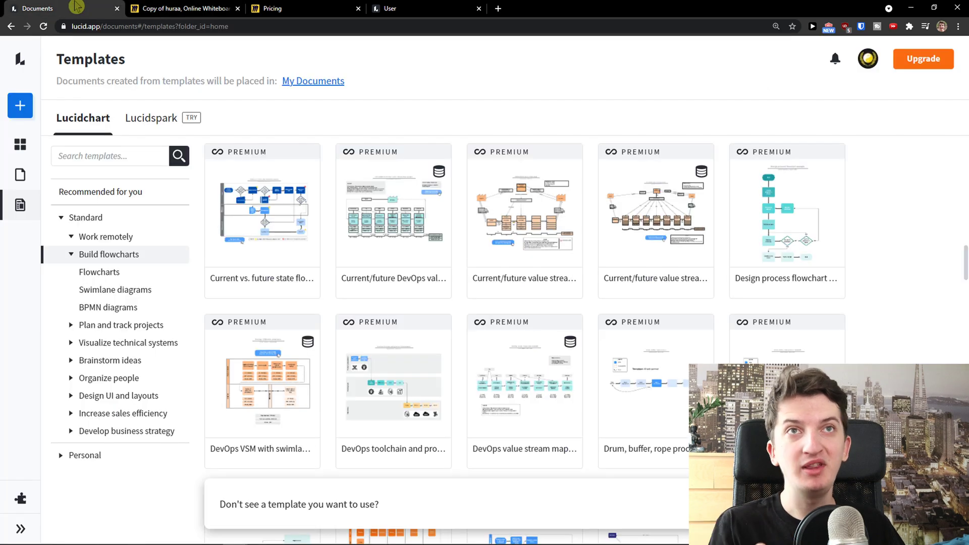
# Browse Lucidchart's Flowcharts and Swimlane diagrams templates, comparing with Miro's flowchart results
pyautogui.scroll(-15, 334, 181)
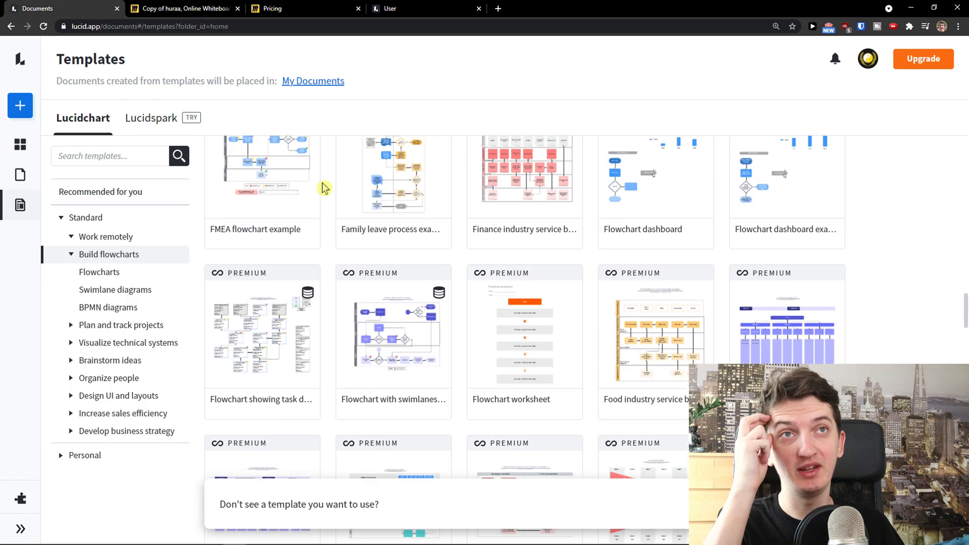
pyautogui.scroll(-14, 319, 188)
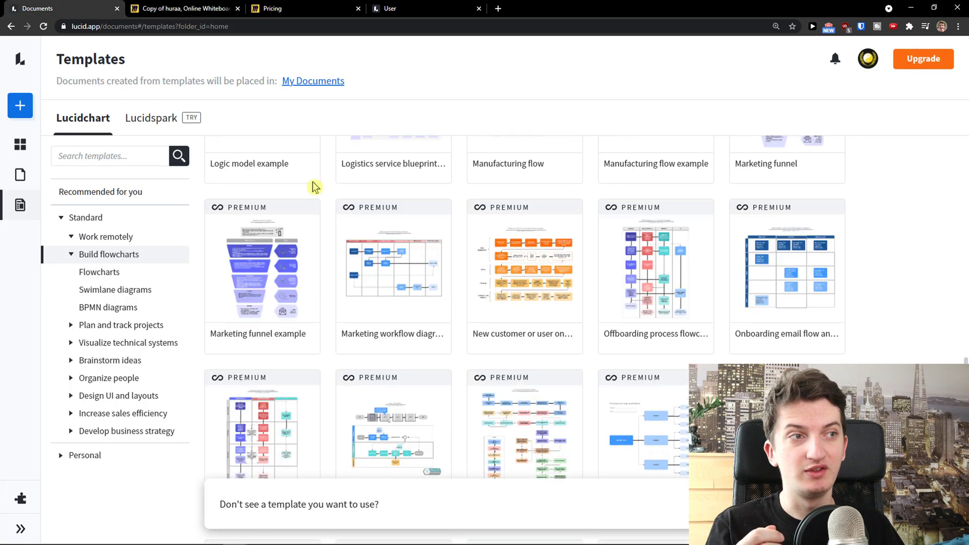
pyautogui.scroll(-6, 323, 188)
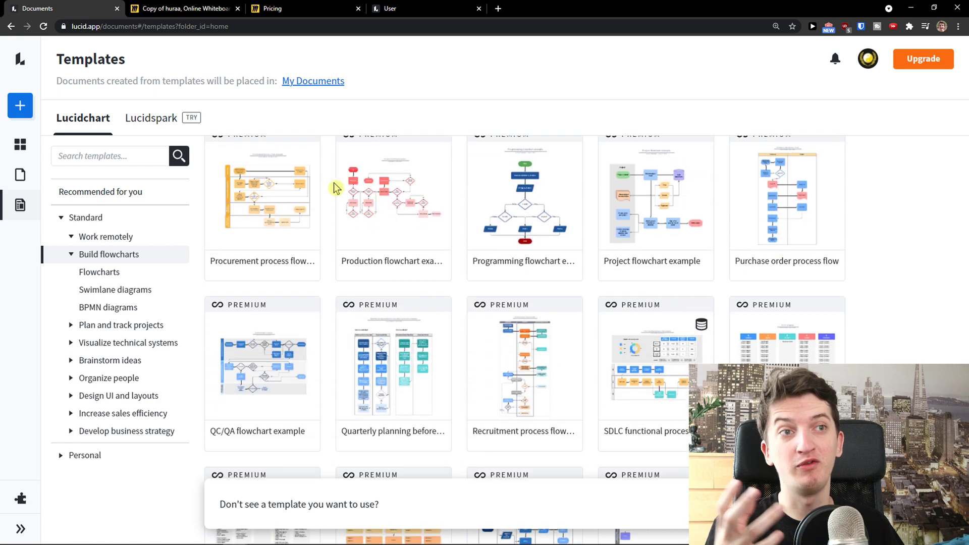
pyautogui.scroll(20, 328, 189)
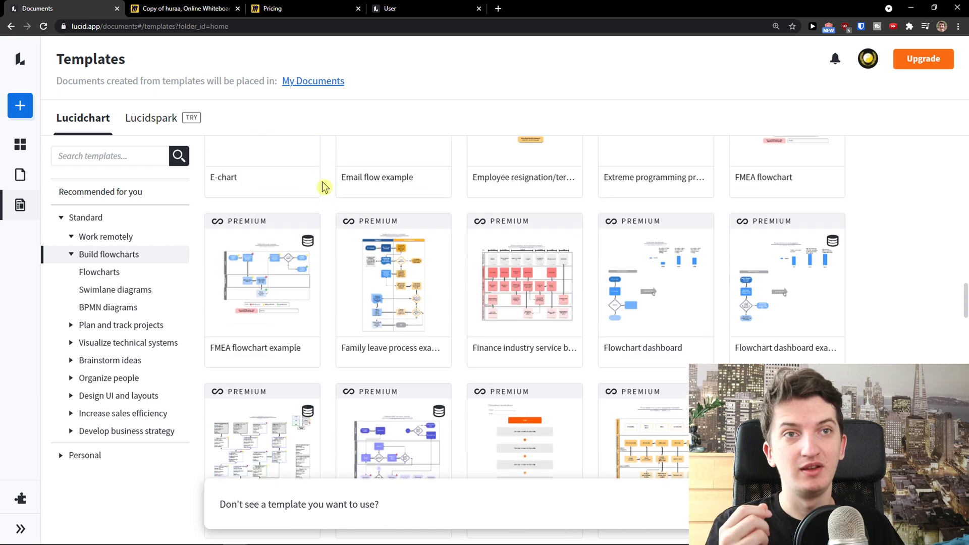
pyautogui.click(214, 8)
pyautogui.click(61, 9)
pyautogui.click(96, 272)
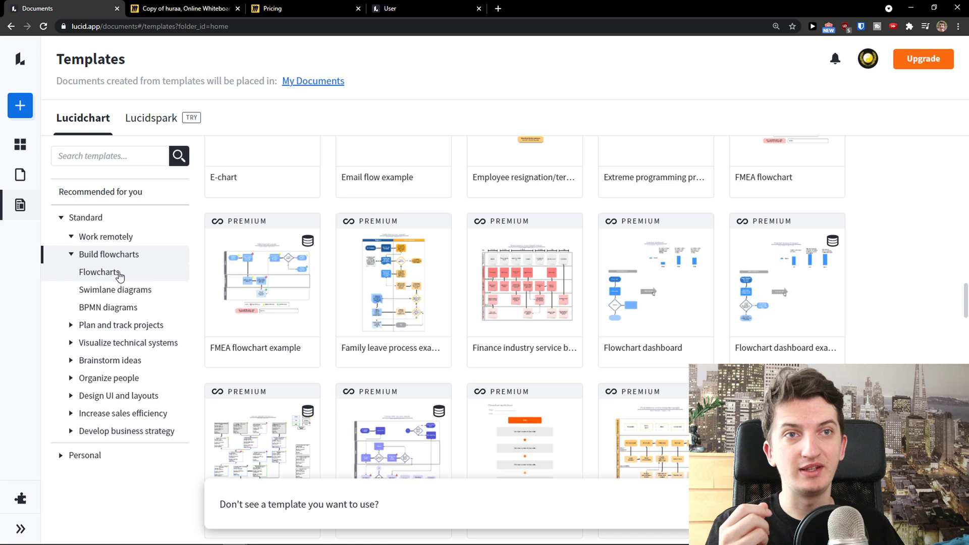
pyautogui.click(148, 298)
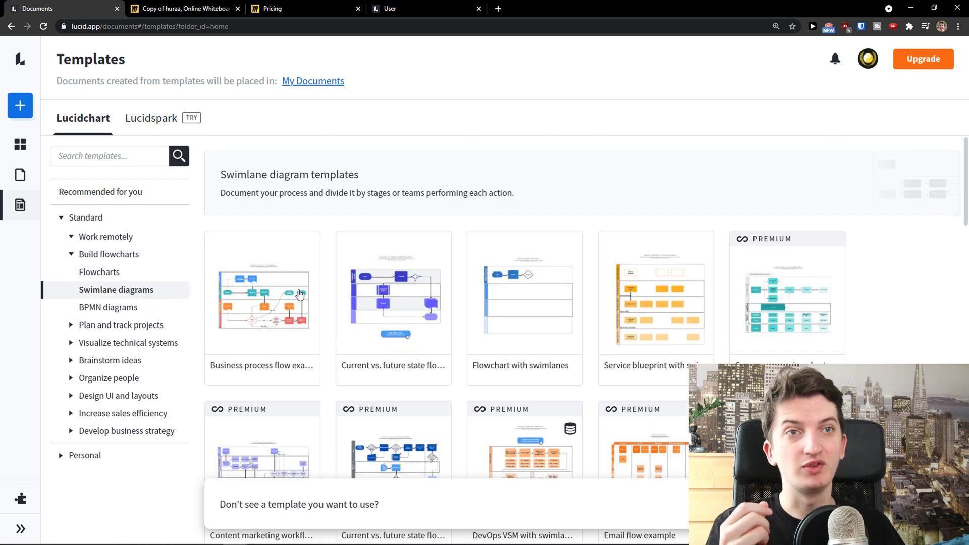
pyautogui.scroll(-3, 310, 297)
pyautogui.click(212, 7)
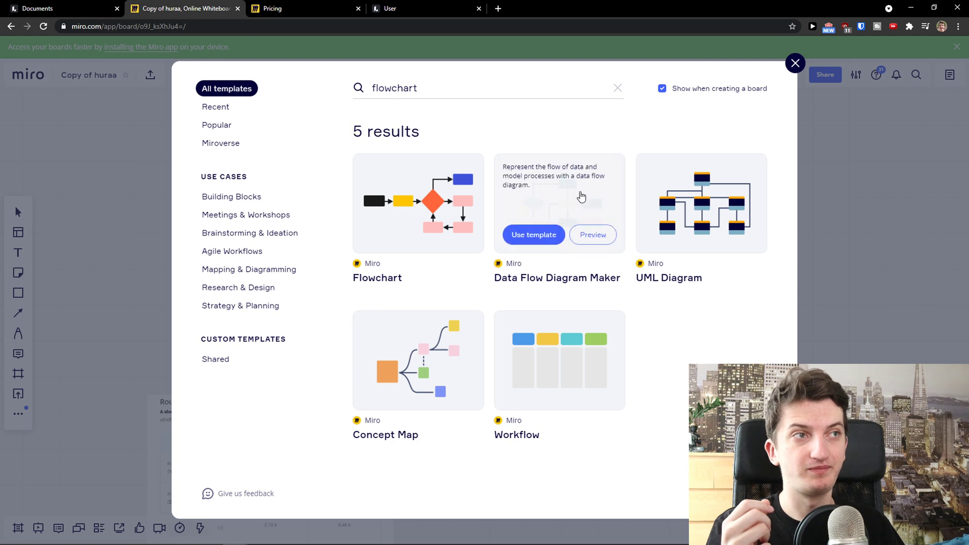
pyautogui.click(96, 8)
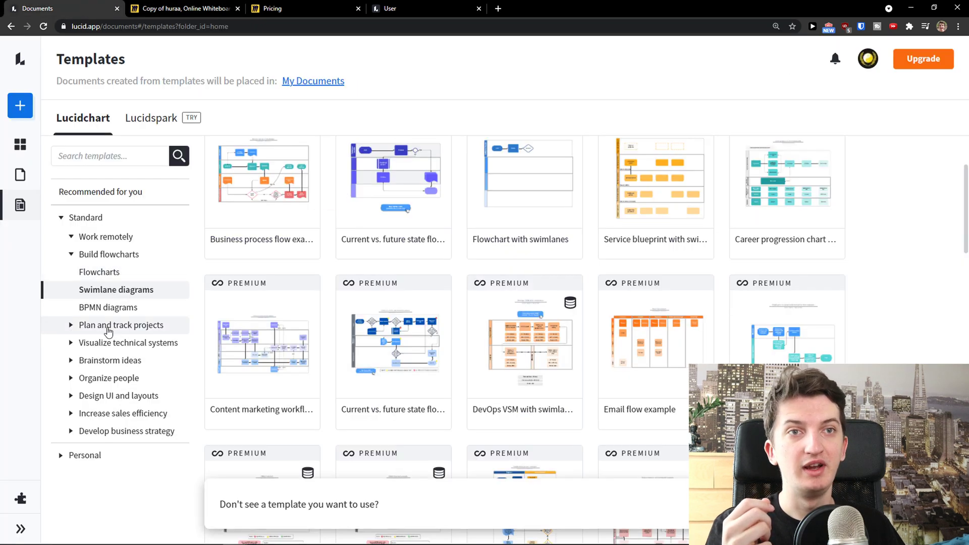
# Under Plan and track projects, view Agile tools and Timelines templates, then return to Miro
pyautogui.click(108, 326)
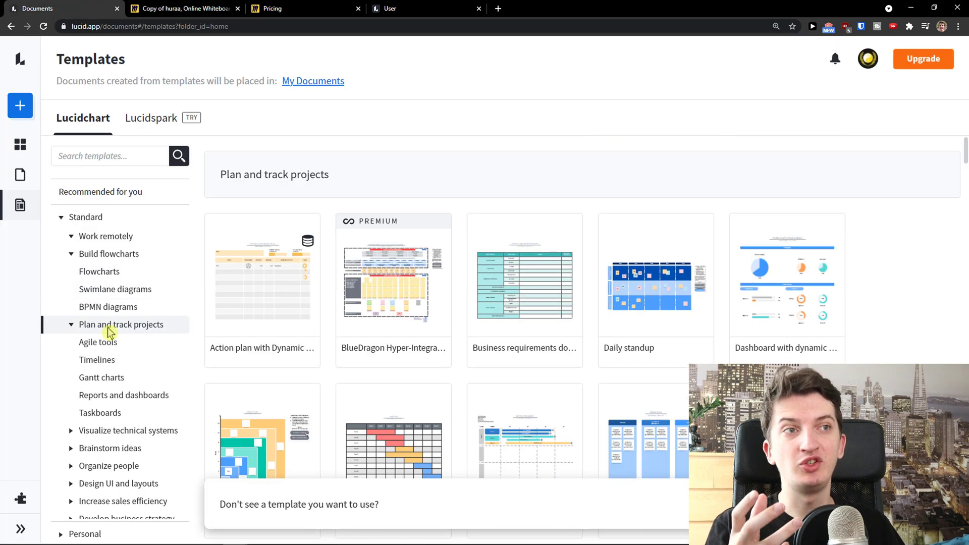
pyautogui.click(125, 345)
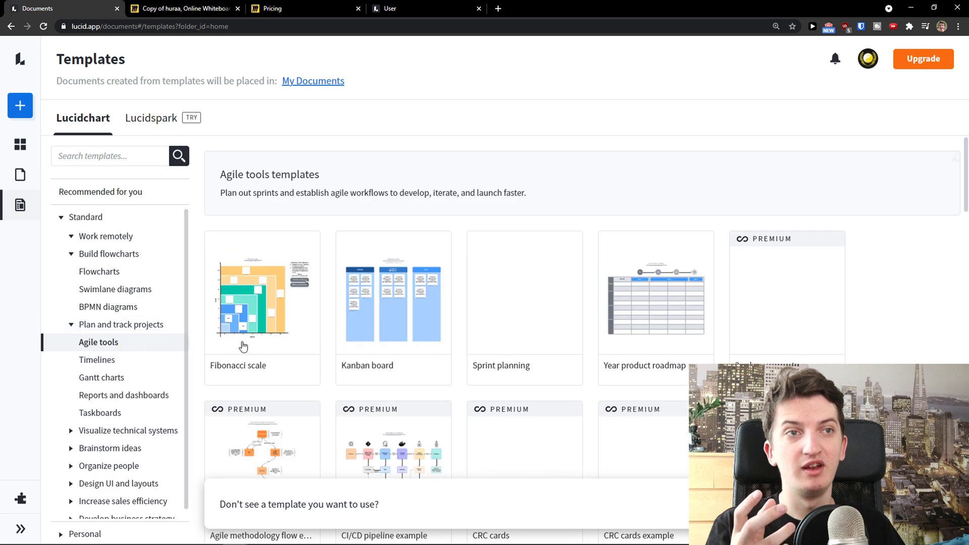
pyautogui.click(116, 361)
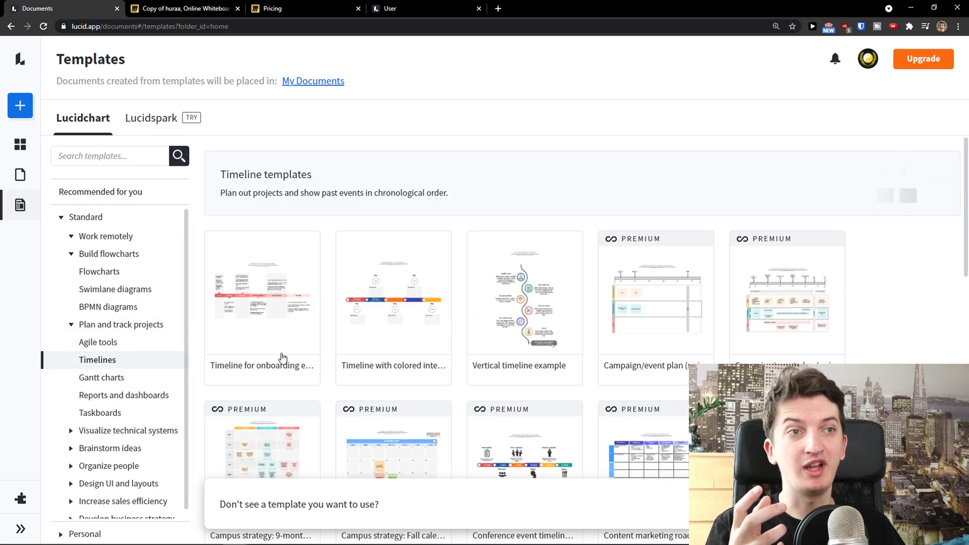
pyautogui.click(166, 6)
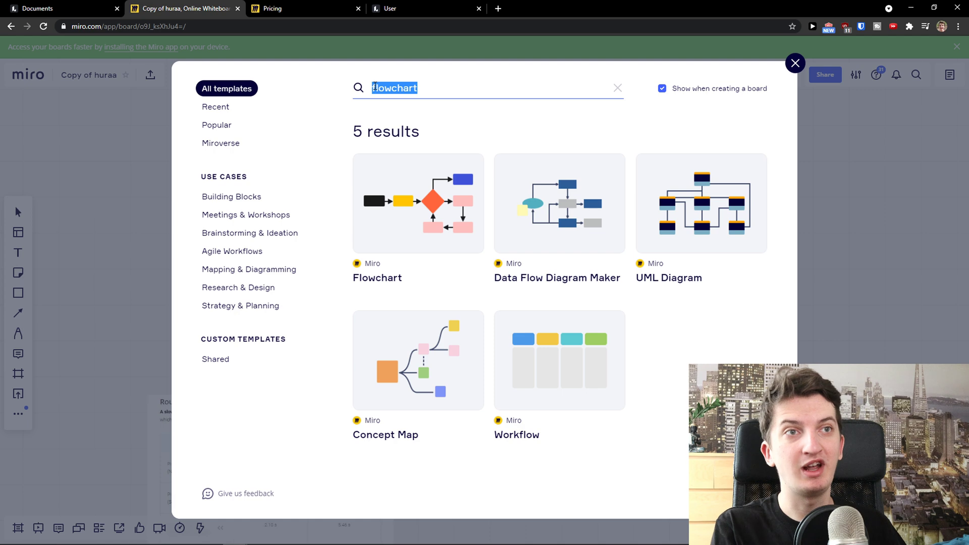
# Show the Agile Workflows templates in Miro's board template picker and scroll through them
pyautogui.click(232, 250)
pyautogui.scroll(-3, 417, 259)
pyautogui.scroll(-10, 417, 259)
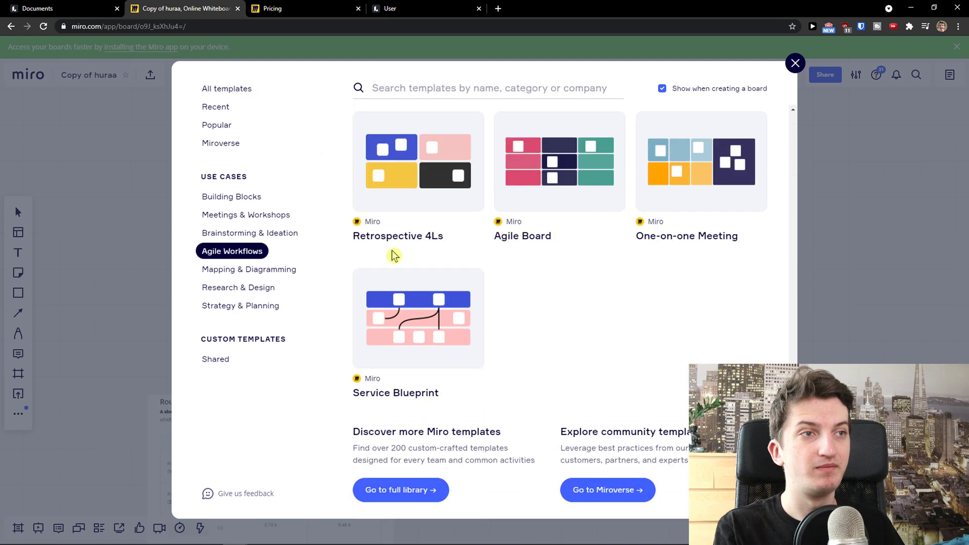
pyautogui.scroll(1, 394, 256)
pyautogui.scroll(-1, 383, 253)
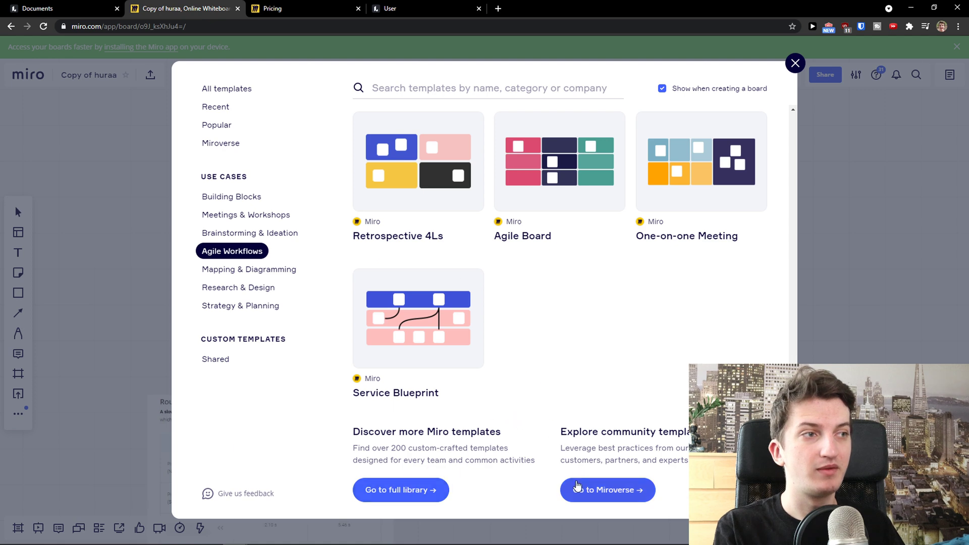
# Open Miroverse community templates and Miro's full template library in new tabs, browsing Miroverse
pyautogui.click(577, 485)
pyautogui.click(159, 6)
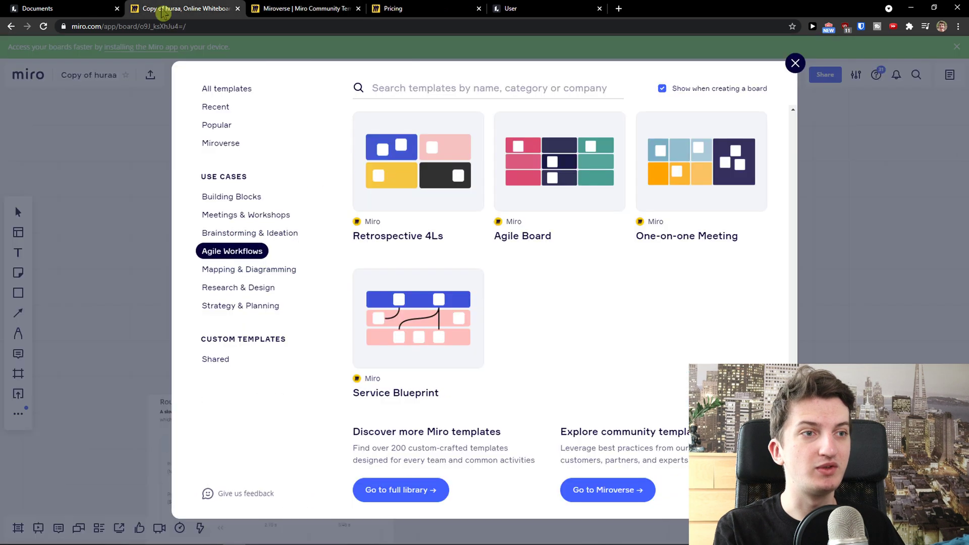
pyautogui.click(404, 480)
pyautogui.click(283, 9)
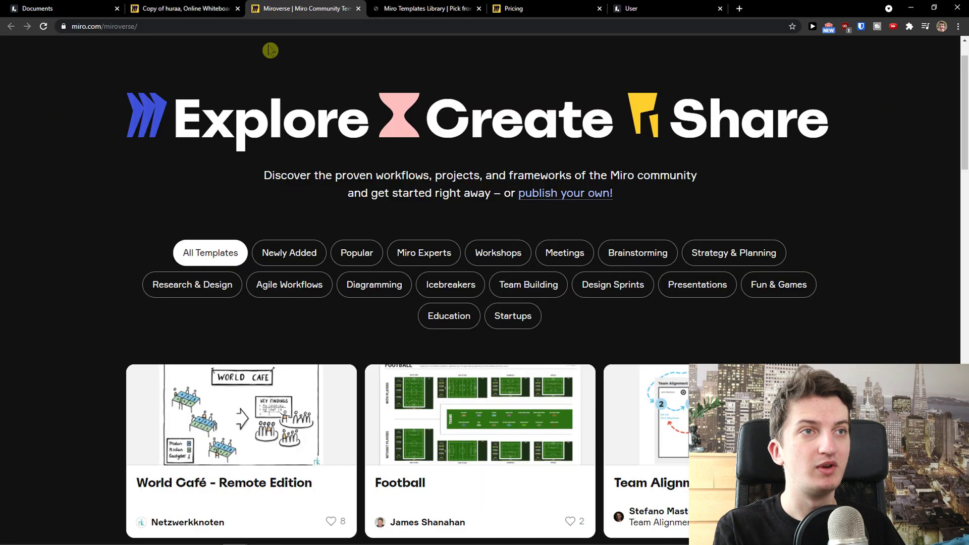
pyautogui.scroll(-9, 257, 160)
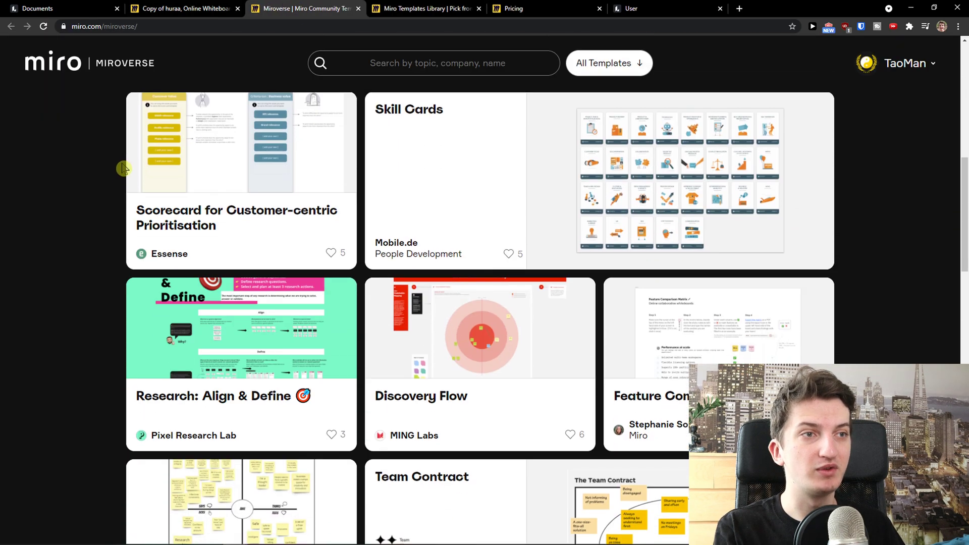
pyautogui.scroll(1, 124, 168)
# Scroll Lucidchart's timeline templates, then return to the Miroverse community page
pyautogui.click(94, 6)
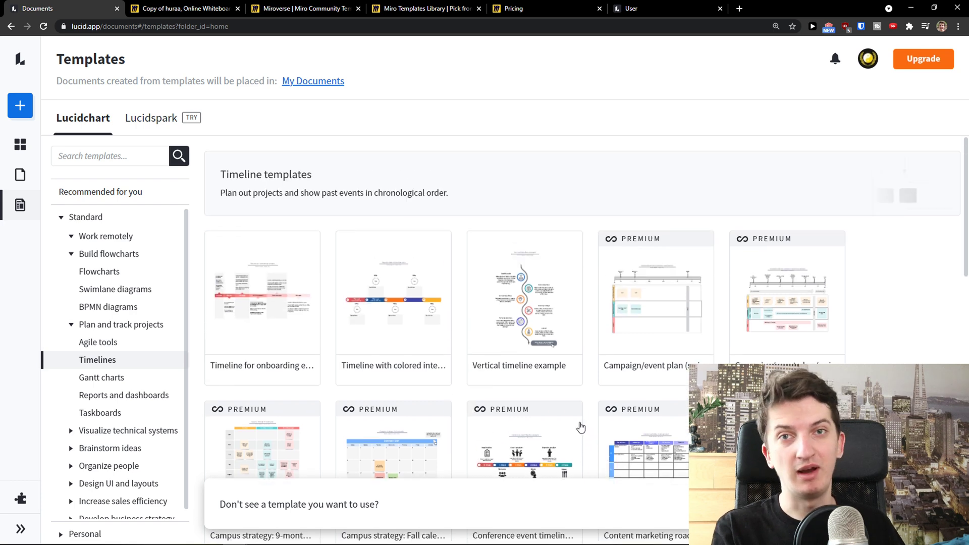
pyautogui.scroll(-10, 568, 411)
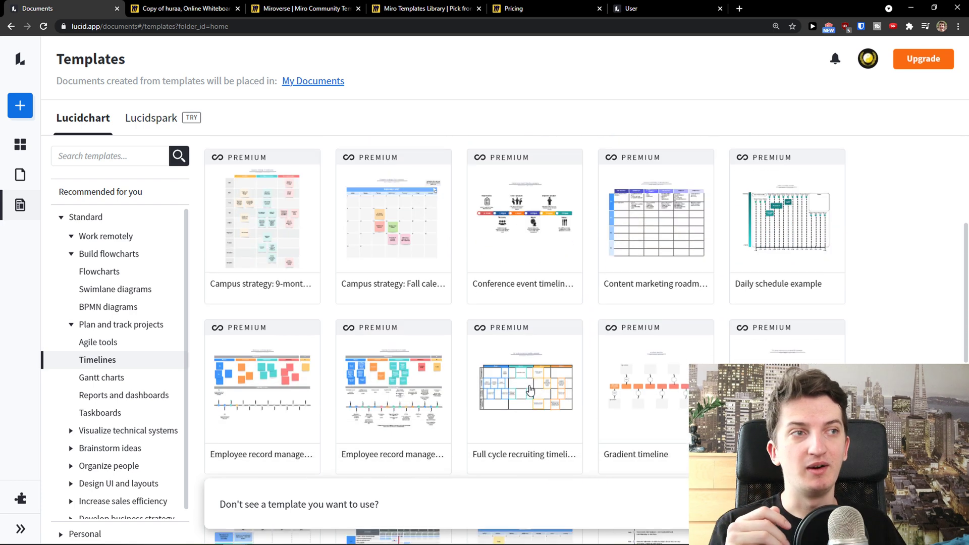
pyautogui.scroll(-5, 527, 386)
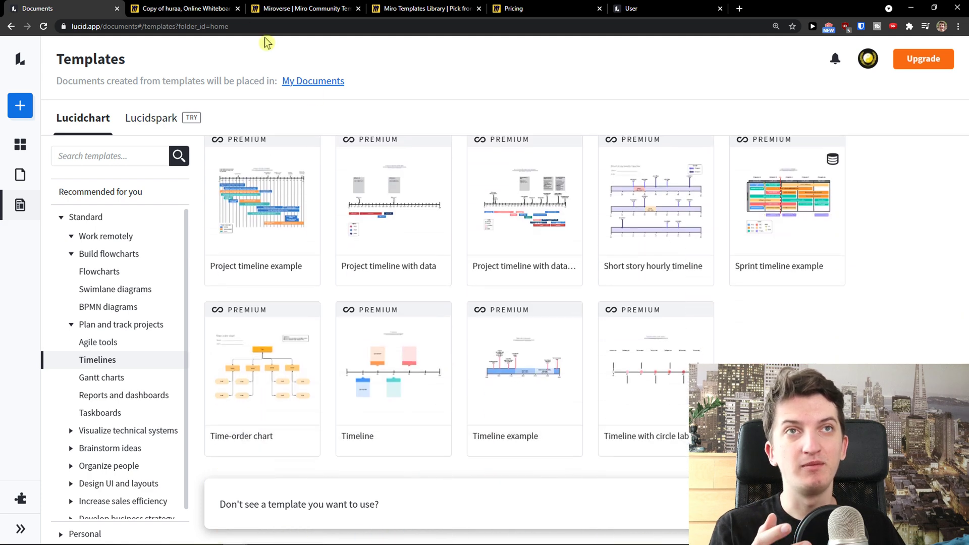
pyautogui.click(232, 8)
pyautogui.click(295, 8)
# Scroll through Miroverse's Agile Workflows templates, briefly peeking at the Diagramming category
pyautogui.scroll(-6, 357, 255)
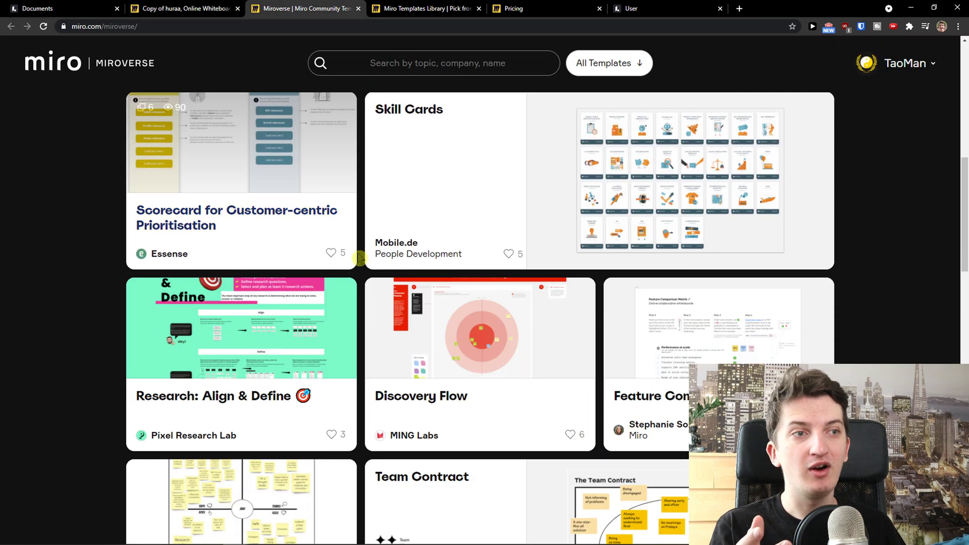
pyautogui.scroll(-5, 360, 258)
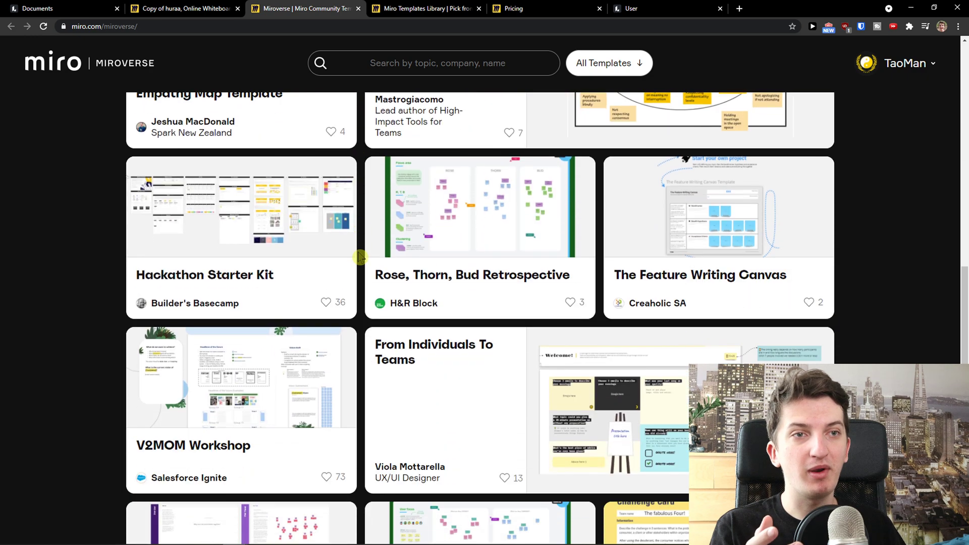
pyautogui.scroll(-5, 360, 258)
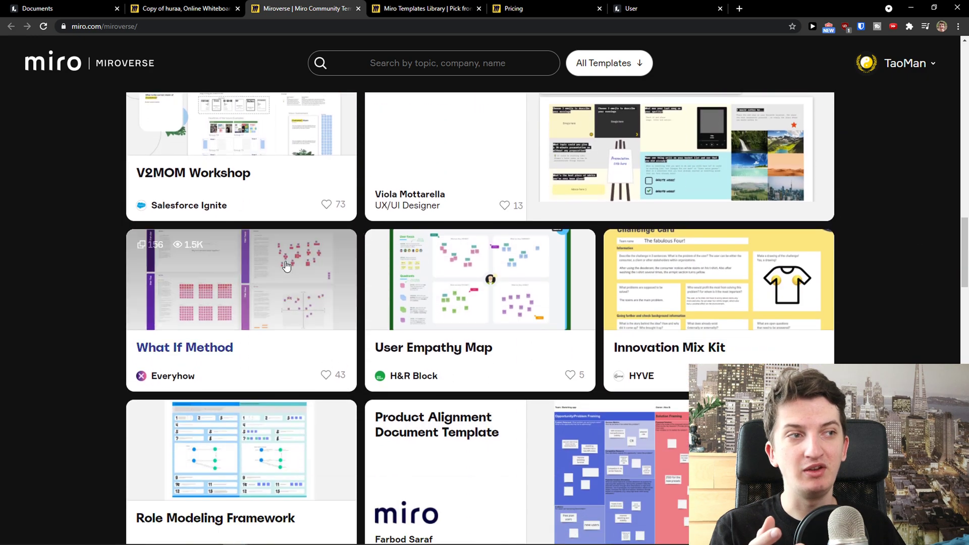
pyautogui.scroll(20, 59, 159)
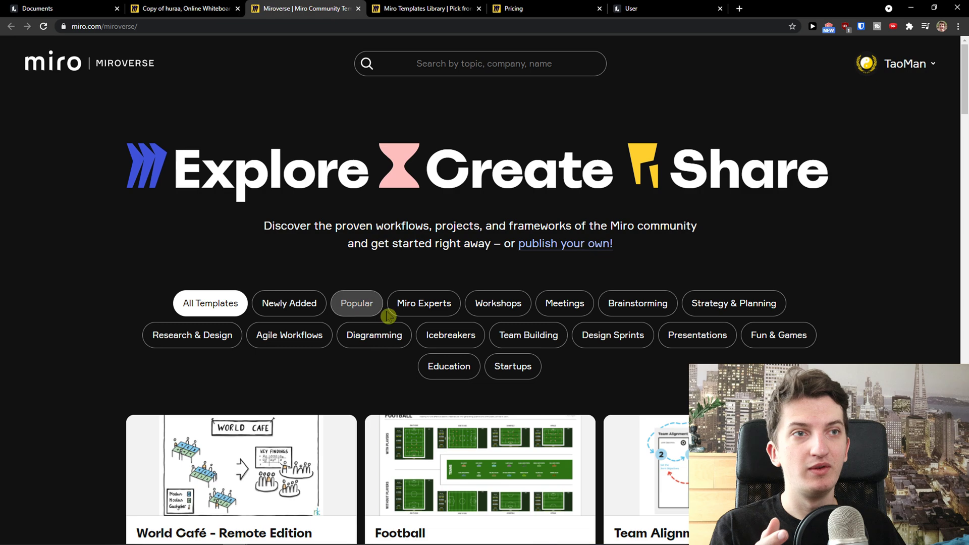
pyautogui.click(373, 335)
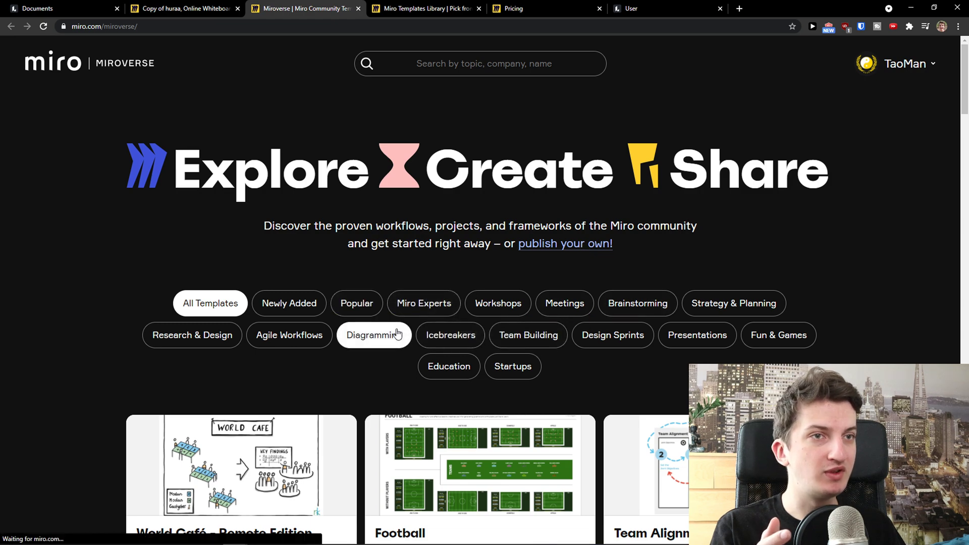
pyautogui.click(280, 335)
pyautogui.scroll(-12, 367, 382)
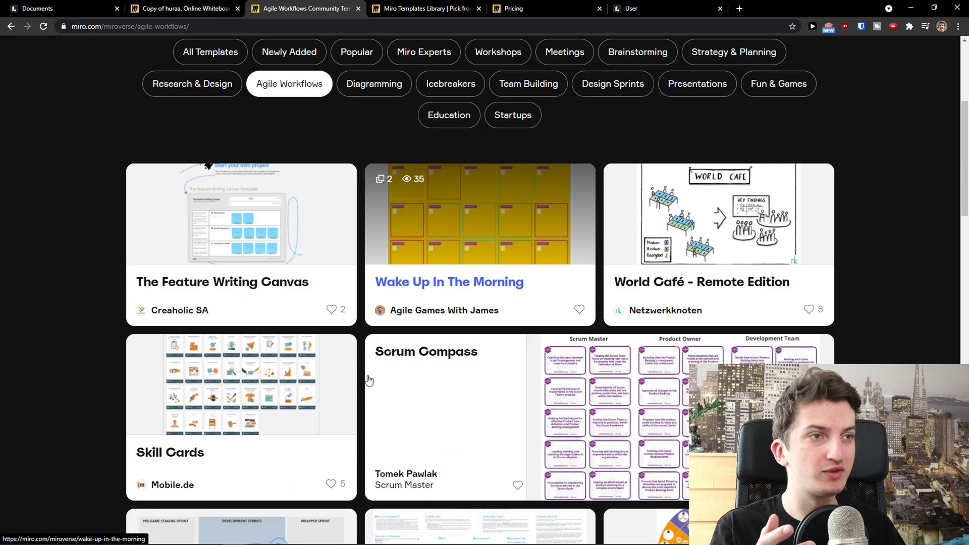
pyautogui.scroll(-5, 359, 379)
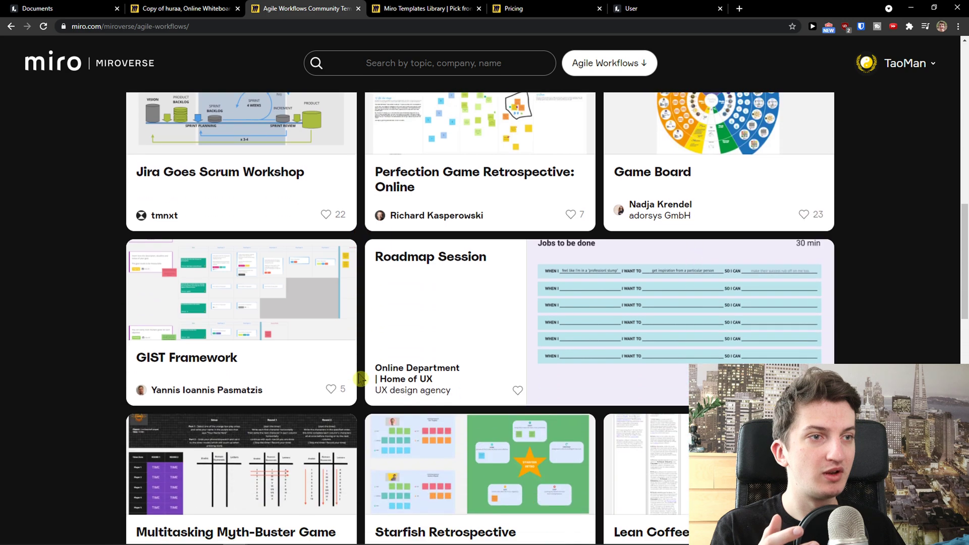
pyautogui.scroll(-5, 360, 378)
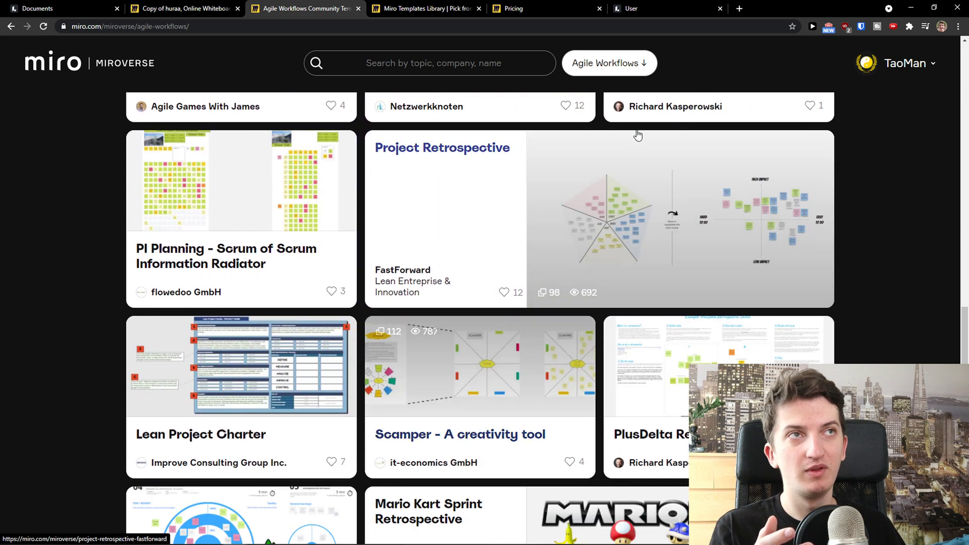
# Glance at Miro's Templates Library, recheck Agile Workflows, then bring up Lucidchart's Timelines templates
pyautogui.click(411, 8)
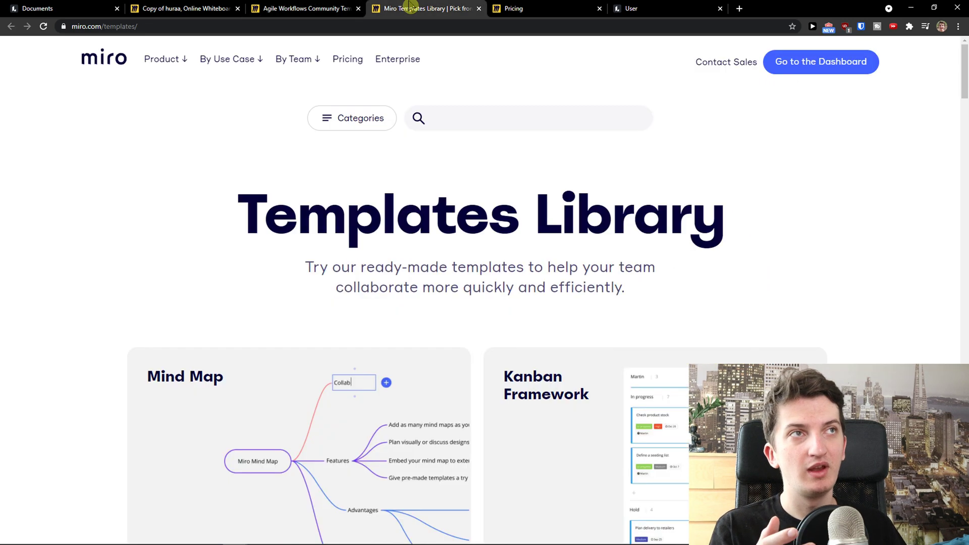
pyautogui.scroll(-8, 225, 155)
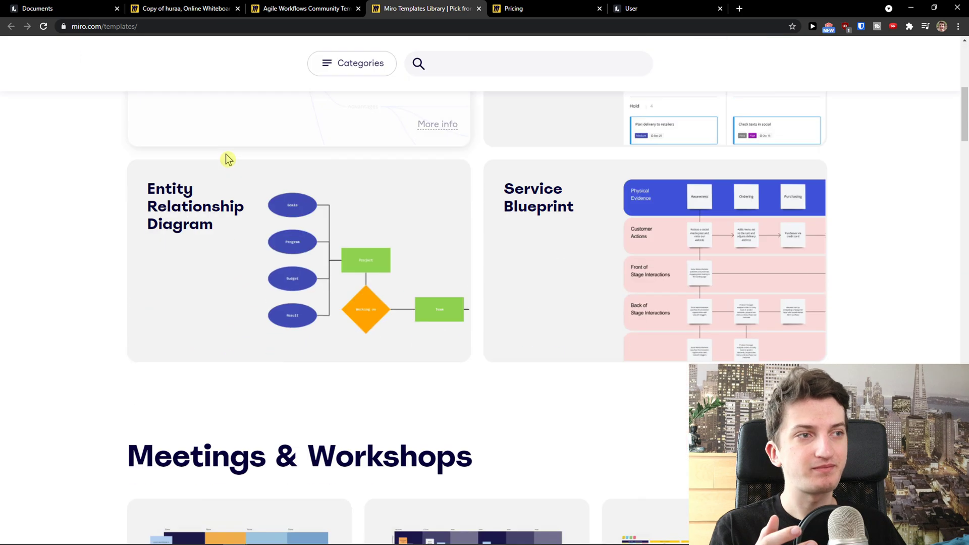
pyautogui.scroll(1, 227, 159)
pyautogui.click(299, 6)
pyautogui.scroll(7, 343, 146)
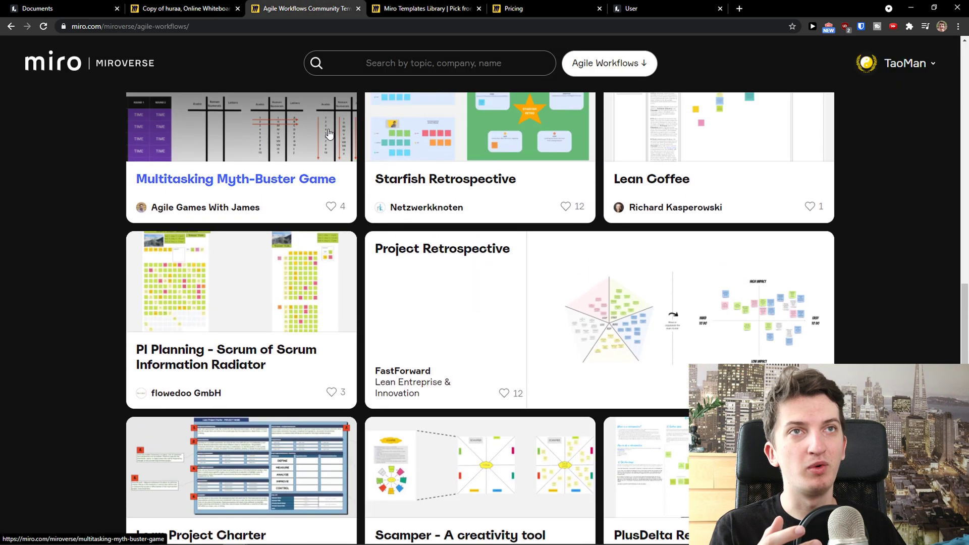
pyautogui.scroll(10, 361, 172)
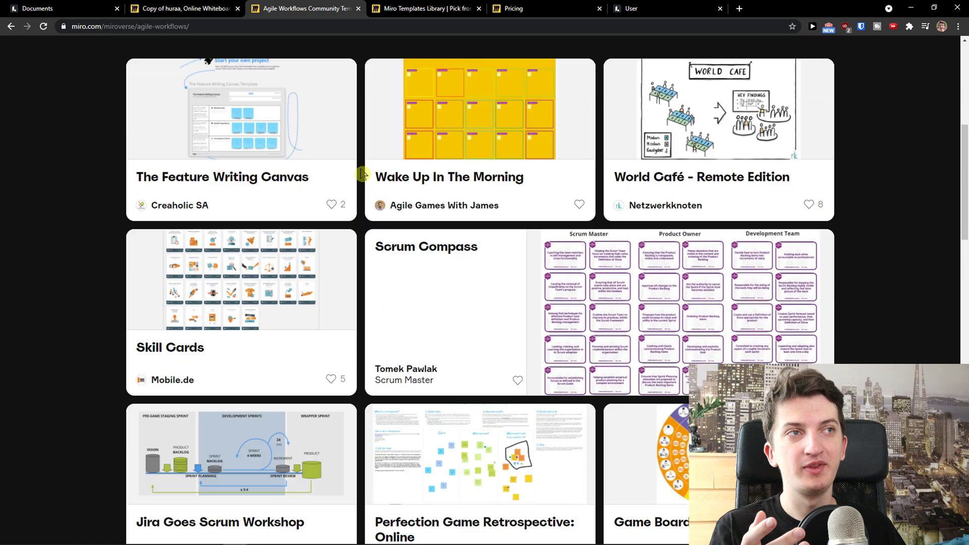
pyautogui.scroll(-1, 355, 177)
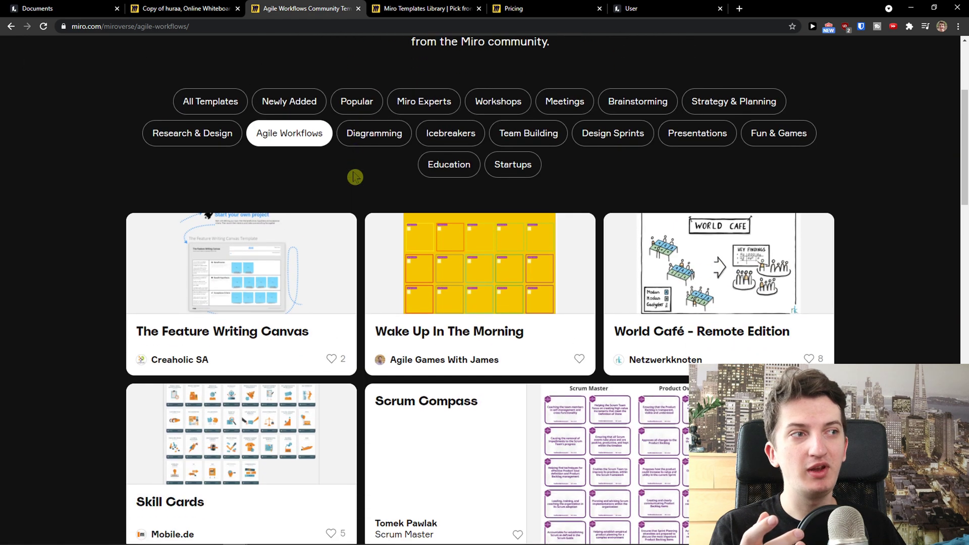
pyautogui.scroll(1, 352, 171)
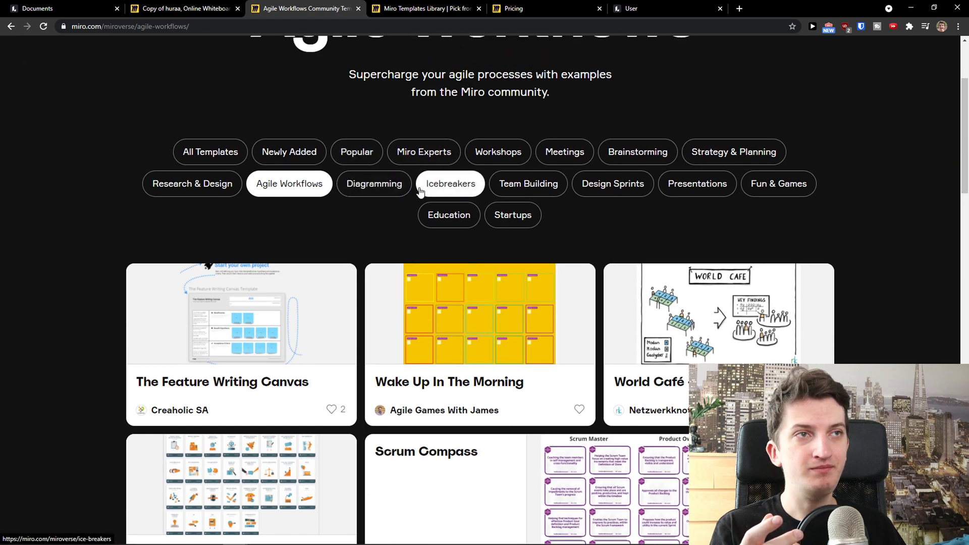
pyautogui.click(66, 8)
pyautogui.scroll(-1, 121, 252)
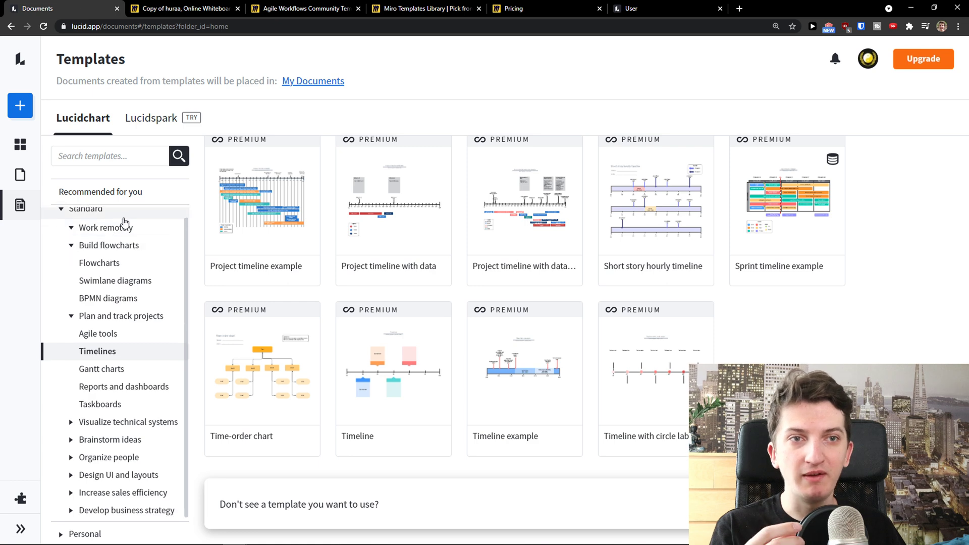
# Show Lucidchart's Org chart templates under the Organize people category
pyautogui.rightClick(100, 349)
pyautogui.click(96, 457)
pyautogui.click(96, 457)
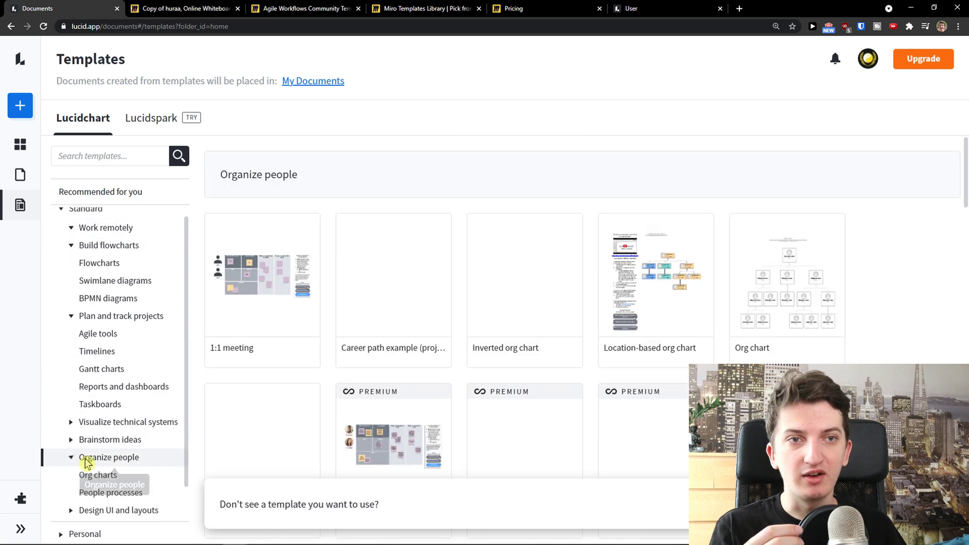
pyautogui.click(98, 445)
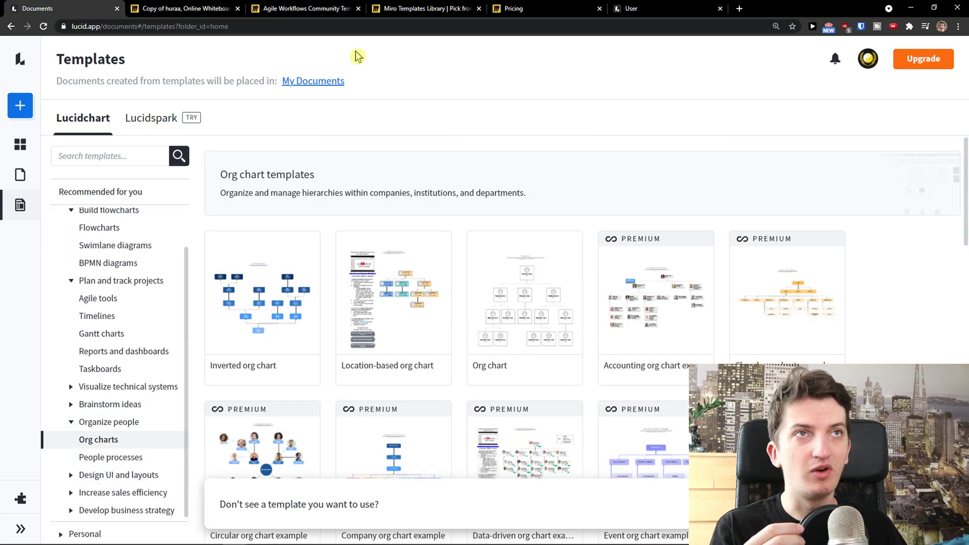
# Return to the Miro board's template picker listing Agile Workflows templates
pyautogui.click(217, 8)
pyautogui.click(275, 9)
pyautogui.click(220, 10)
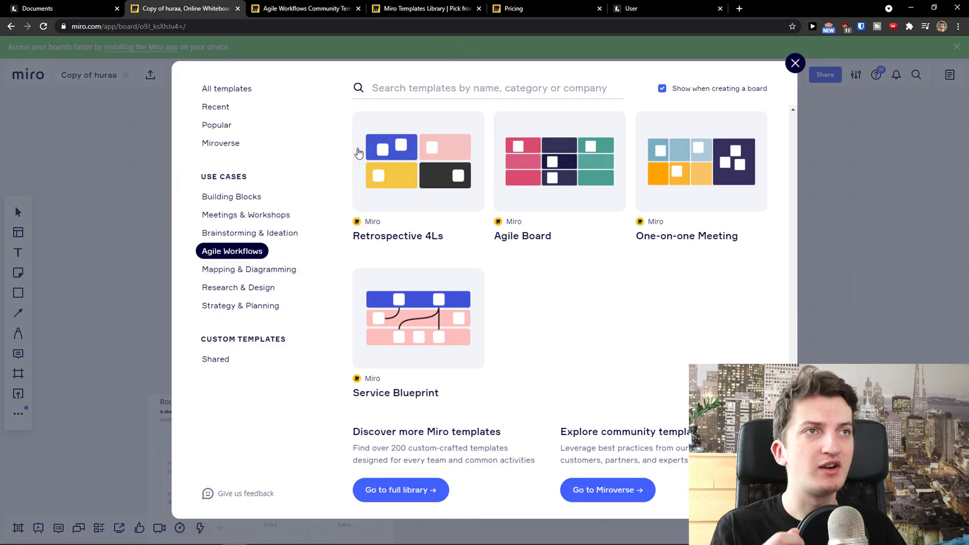
# Search all Miro templates for 'organization' and scroll through the 22 results
pyautogui.click(229, 92)
pyautogui.click(429, 100)
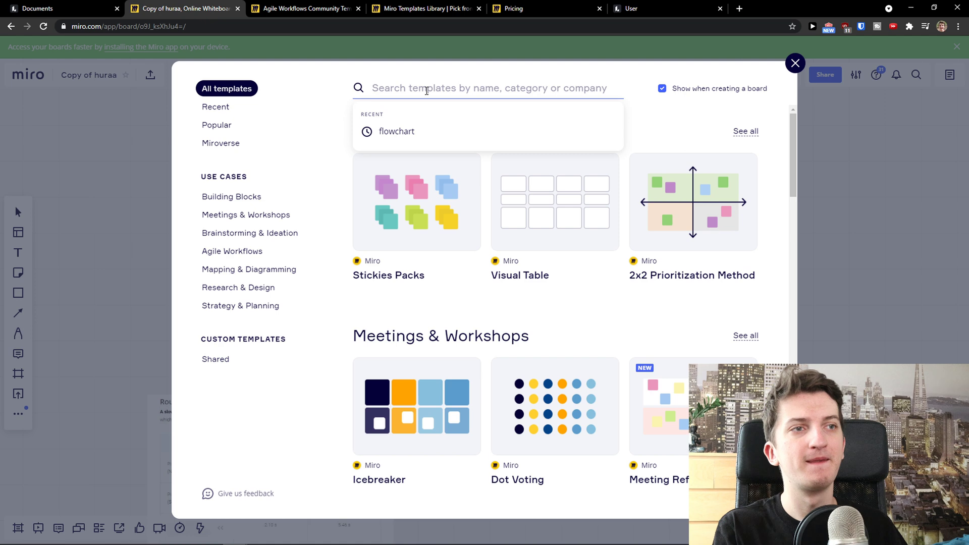
pyautogui.write('organization')
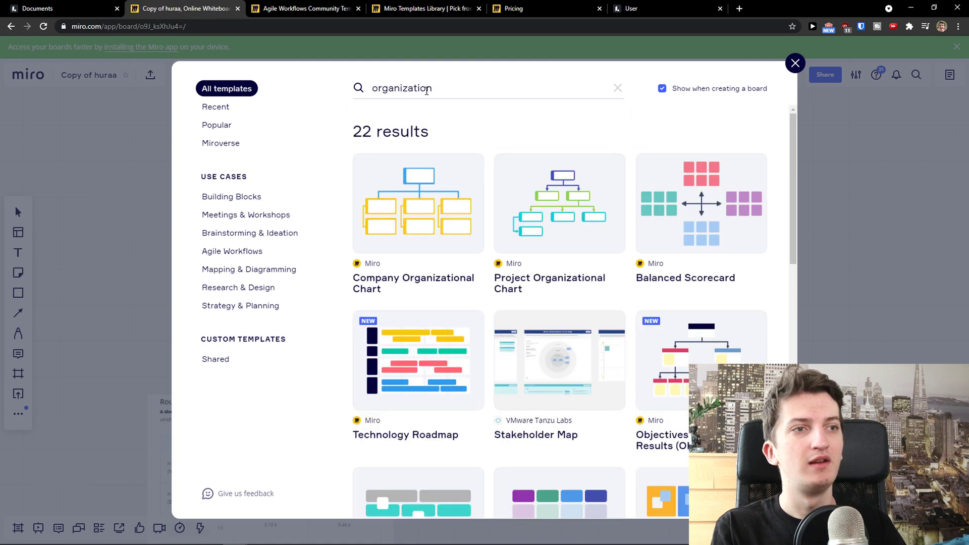
pyautogui.scroll(-5, 400, 174)
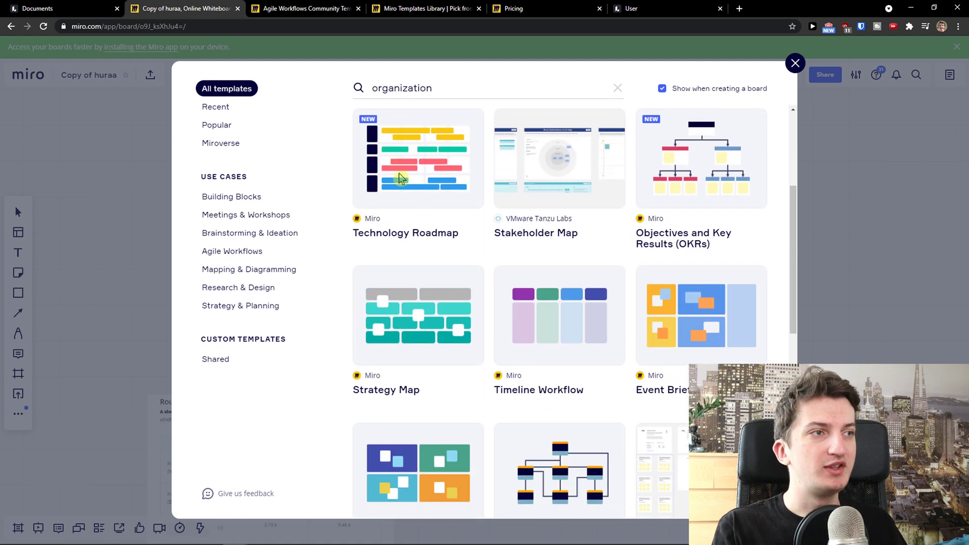
pyautogui.scroll(-2, 400, 178)
pyautogui.scroll(1, 401, 178)
# Compare the results against Miroverse Agile Workflows and Lucidchart org charts, ending on Miroverse
pyautogui.click(269, 6)
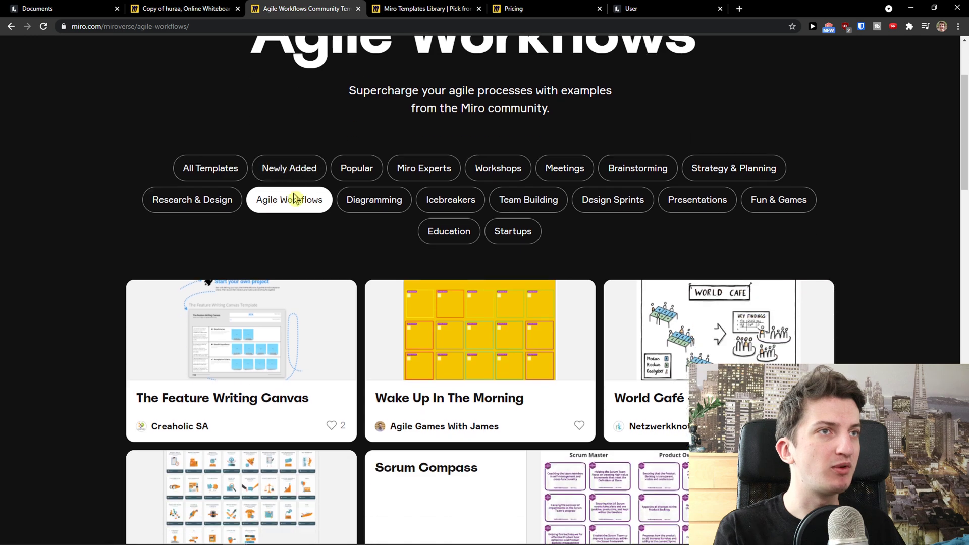
pyautogui.scroll(-4, 292, 198)
pyautogui.scroll(6, 291, 196)
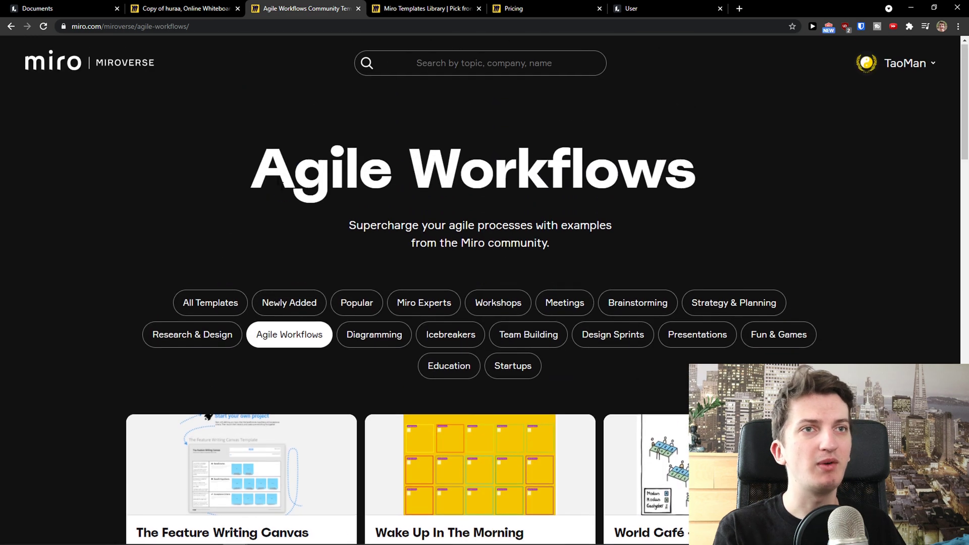
pyautogui.click(96, 7)
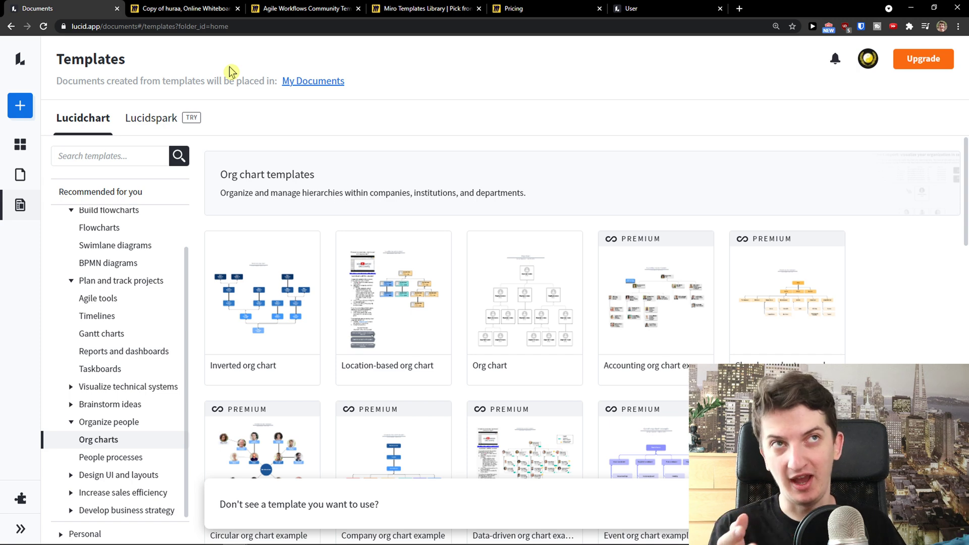
pyautogui.click(196, 10)
pyautogui.scroll(-1, 456, 247)
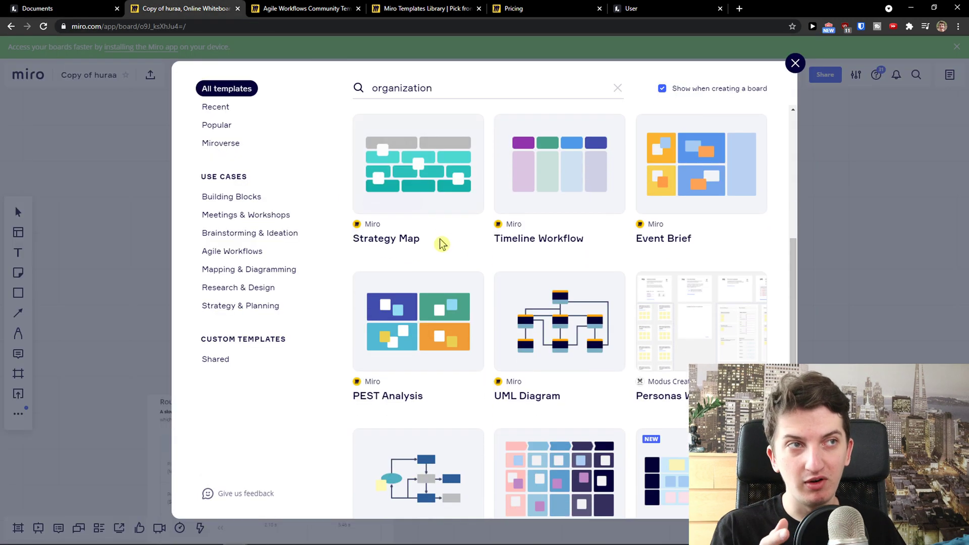
pyautogui.scroll(7, 414, 222)
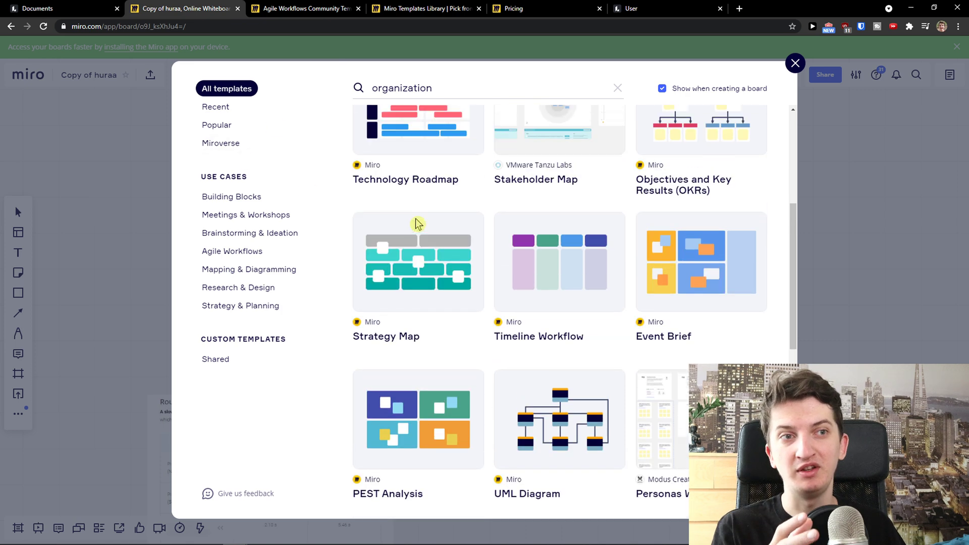
pyautogui.moveTo(396, 222)
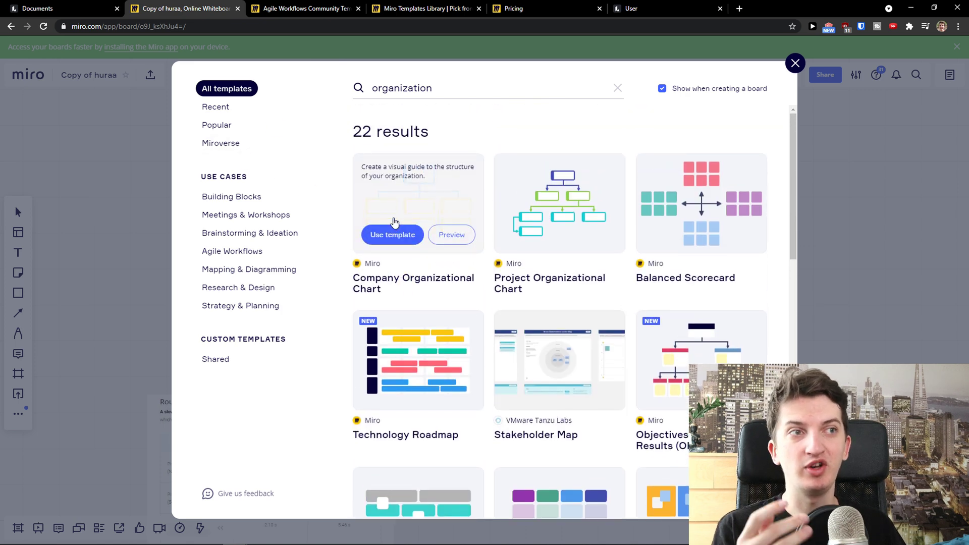
pyautogui.click(330, 6)
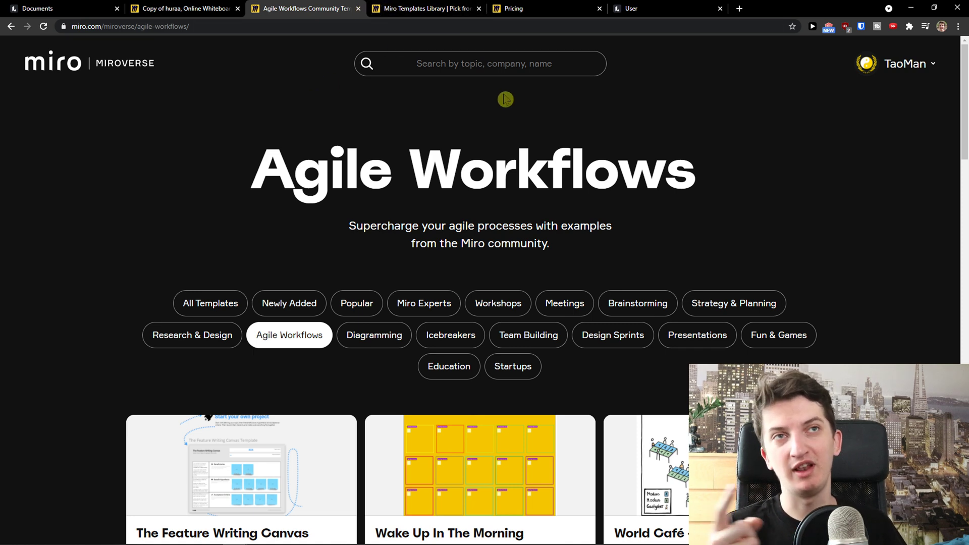
# Browse Miroverse's Team Building community templates, then bring up Miro's Templates Library page
pyautogui.scroll(-2, 431, 172)
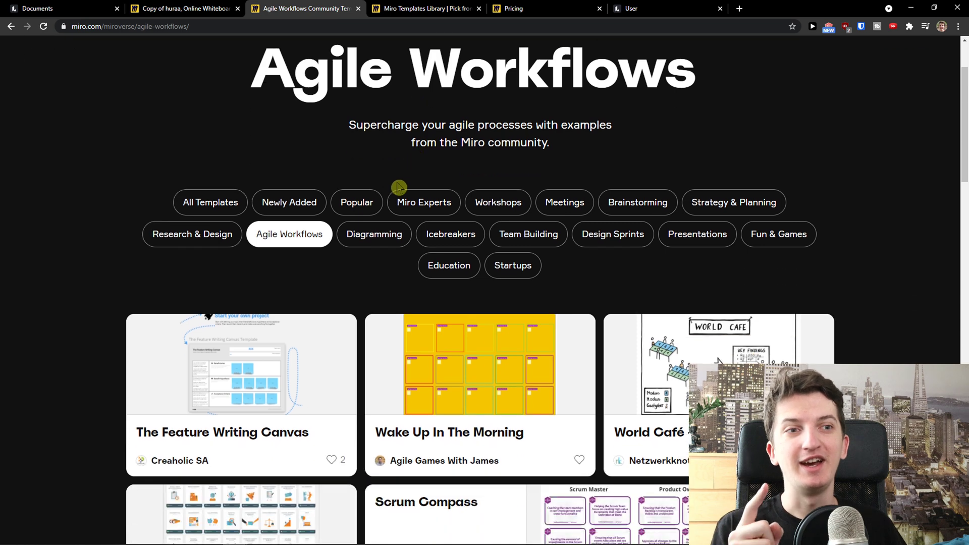
pyautogui.scroll(-2, 380, 191)
pyautogui.scroll(1, 367, 195)
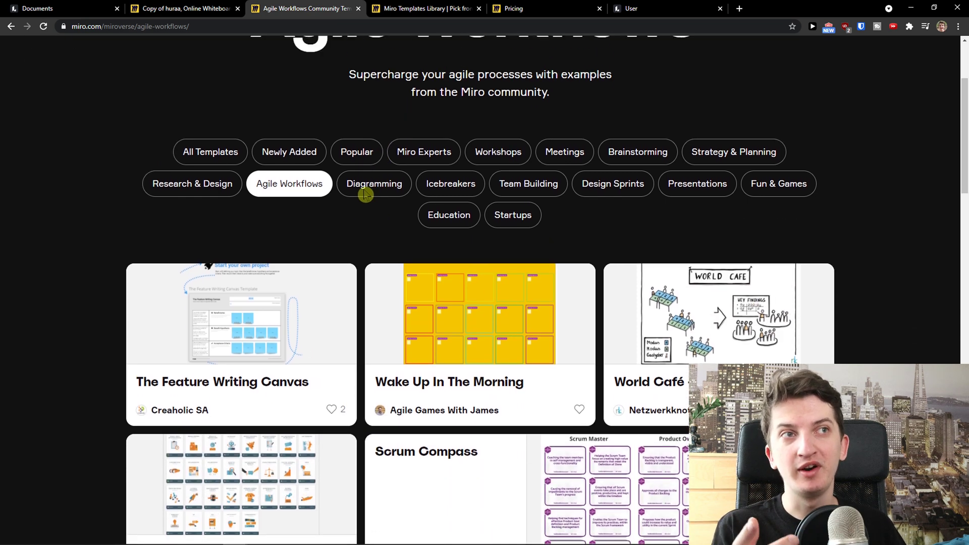
pyautogui.click(511, 186)
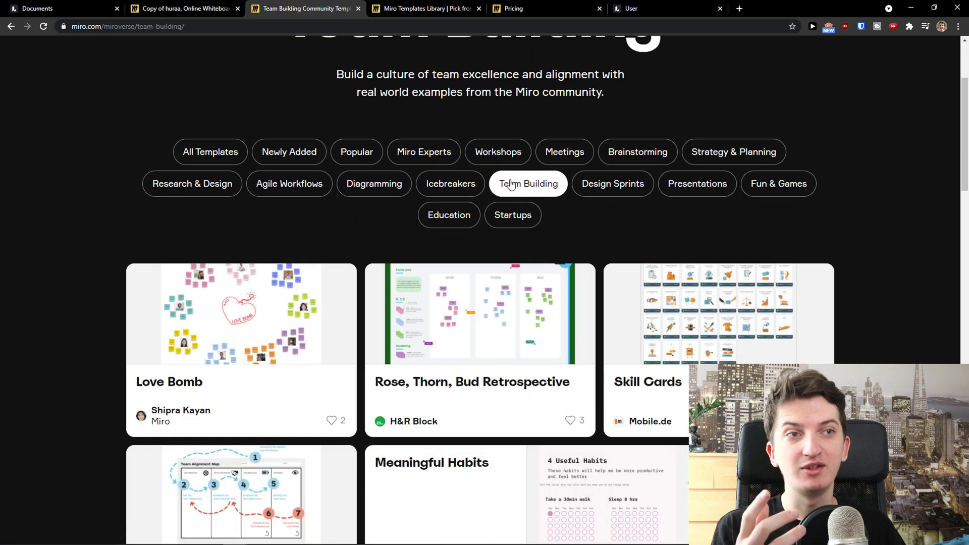
pyautogui.scroll(-2, 371, 205)
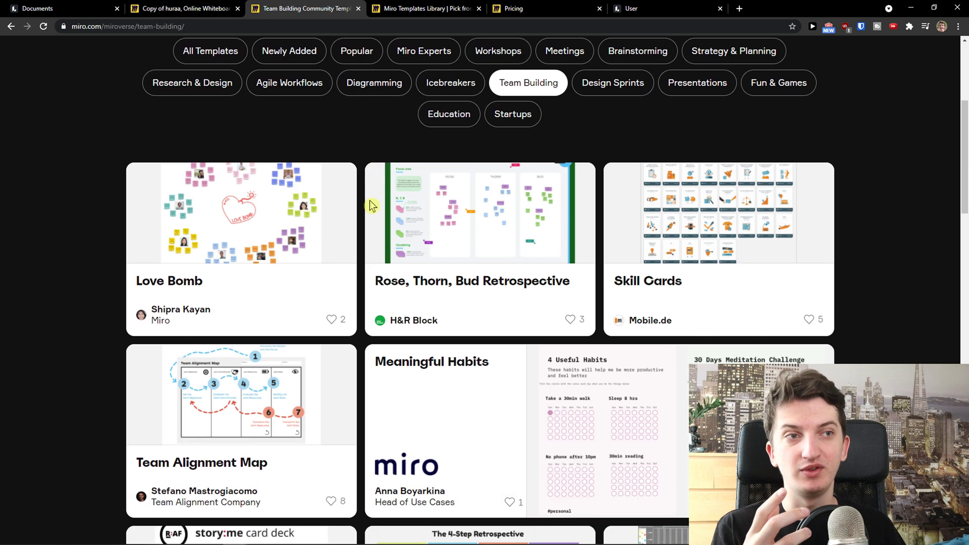
pyautogui.scroll(1, 371, 205)
pyautogui.scroll(-6, 370, 201)
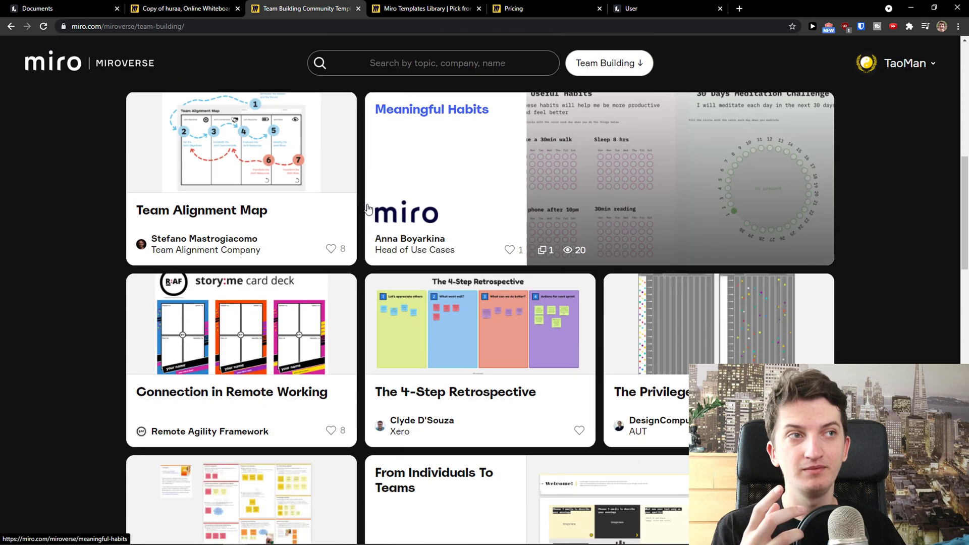
pyautogui.scroll(-4, 365, 212)
pyautogui.scroll(10, 363, 206)
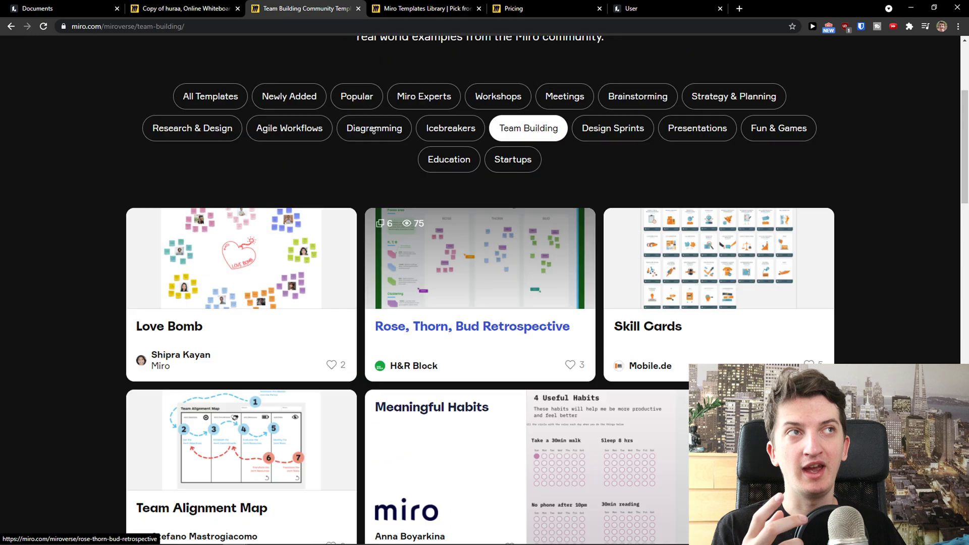
pyautogui.click(419, 8)
pyautogui.scroll(4, 429, 104)
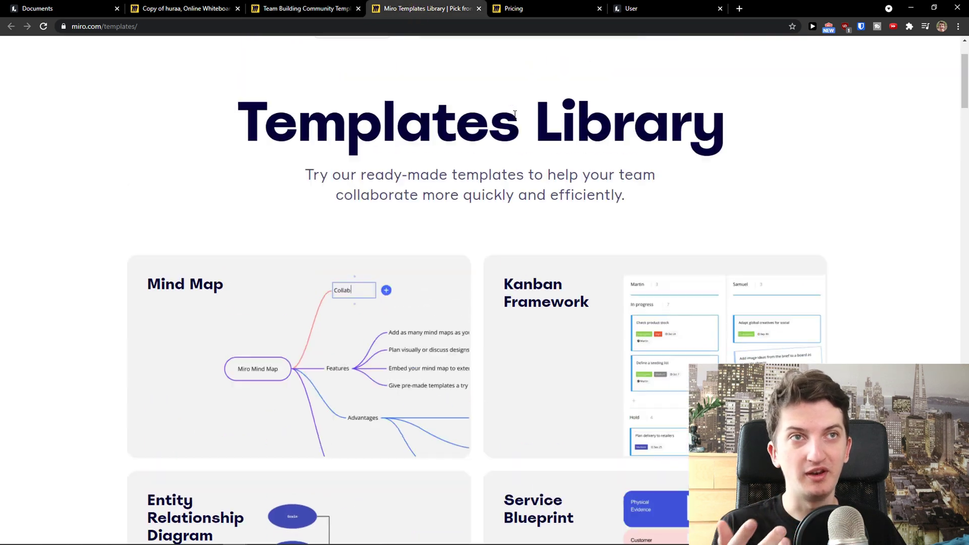
pyautogui.scroll(-3, 429, 107)
pyautogui.scroll(-9, 370, 216)
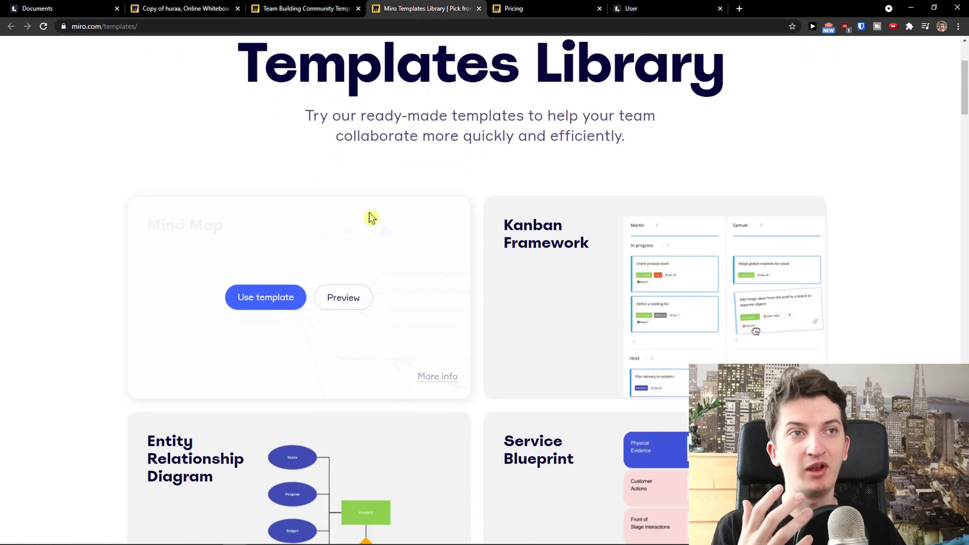
pyautogui.scroll(-13, 494, 216)
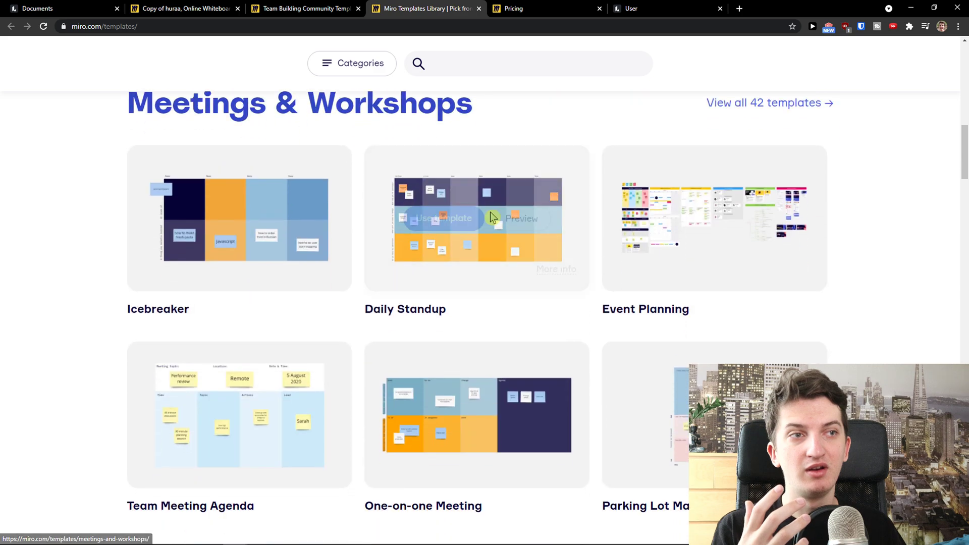
pyautogui.scroll(-10, 485, 219)
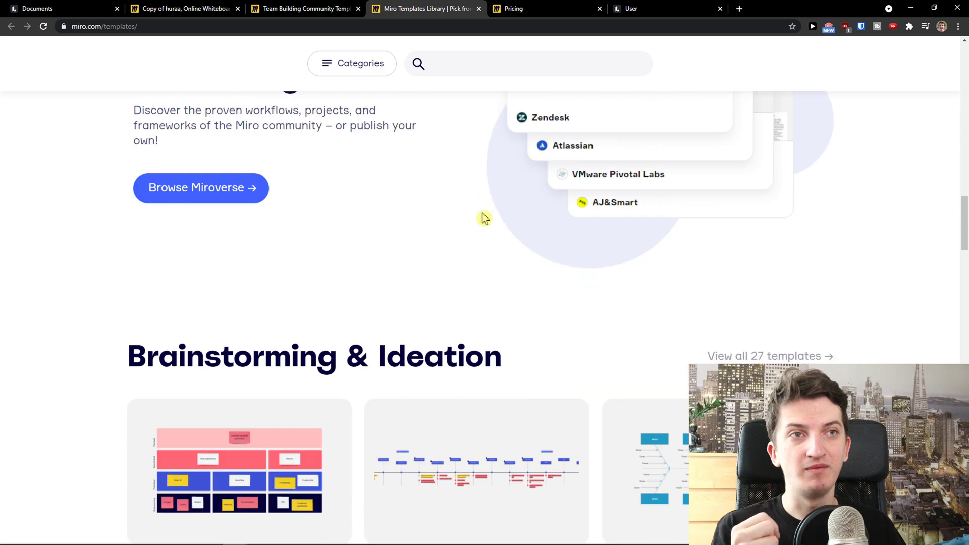
pyautogui.scroll(-12, 364, 234)
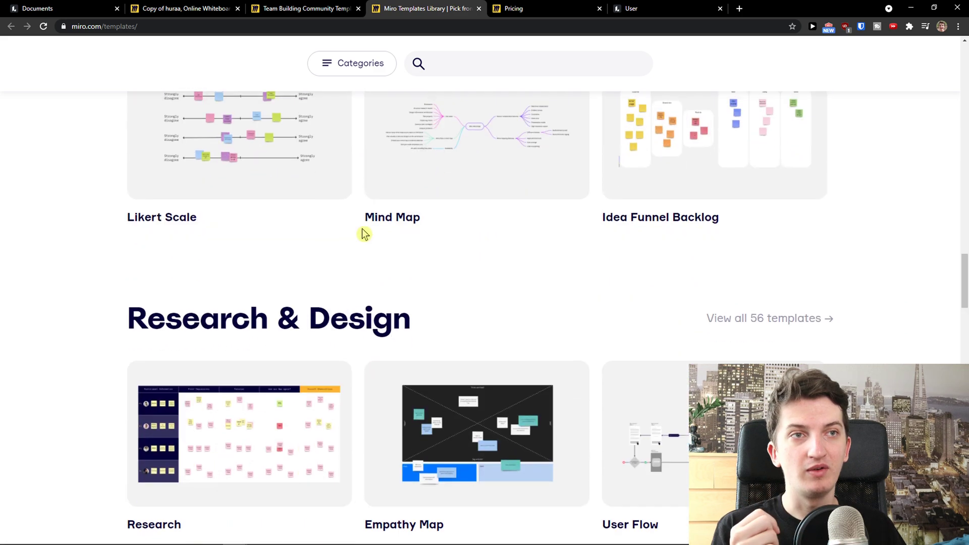
pyautogui.scroll(-8, 363, 233)
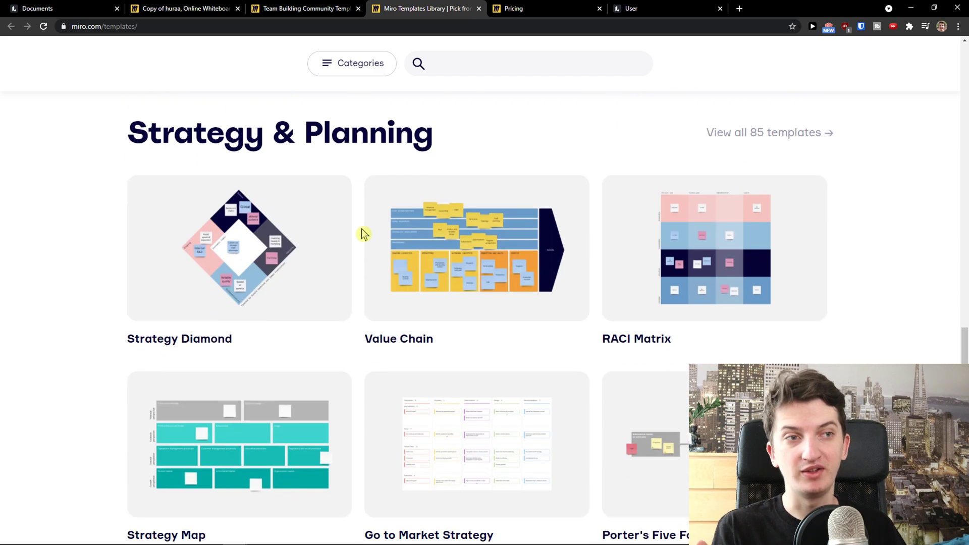
pyautogui.scroll(20, 740, 214)
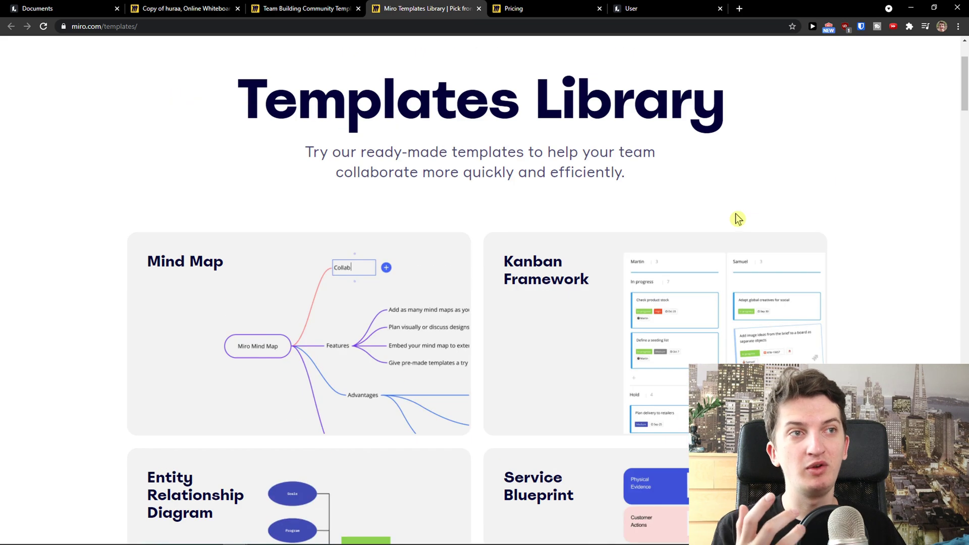
# Glance at Lucidchart's Org chart templates, then return to Miroverse's Team Building page
pyautogui.click(101, 6)
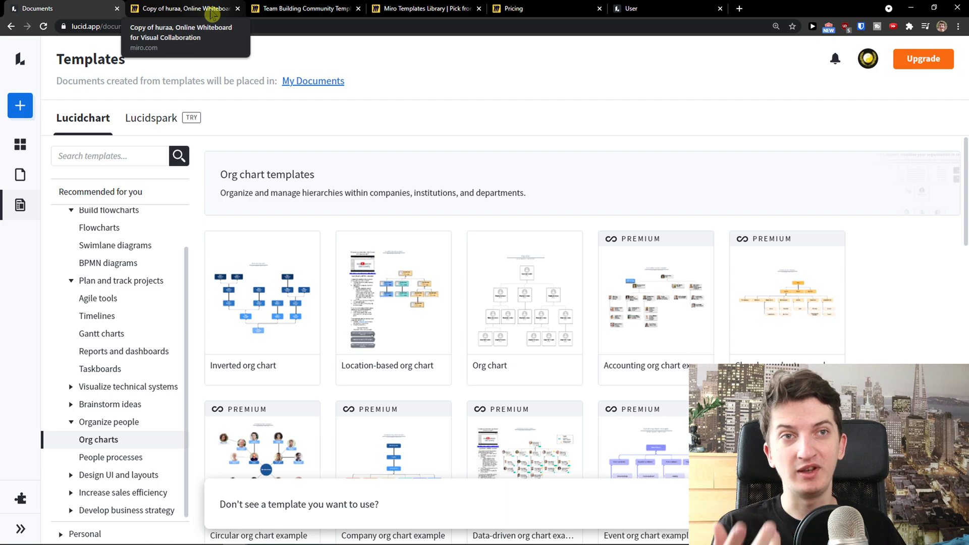
pyautogui.click(320, 7)
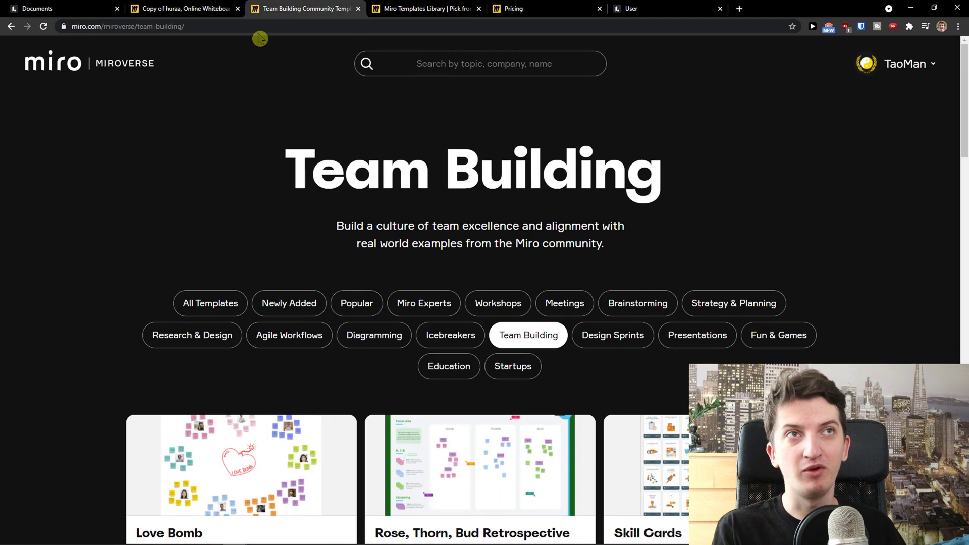
# Scroll Lucidchart's Org chart templates, then return to Miro's 'organization' template results
pyautogui.click(101, 7)
pyautogui.scroll(-4, 427, 292)
pyautogui.scroll(4, 432, 296)
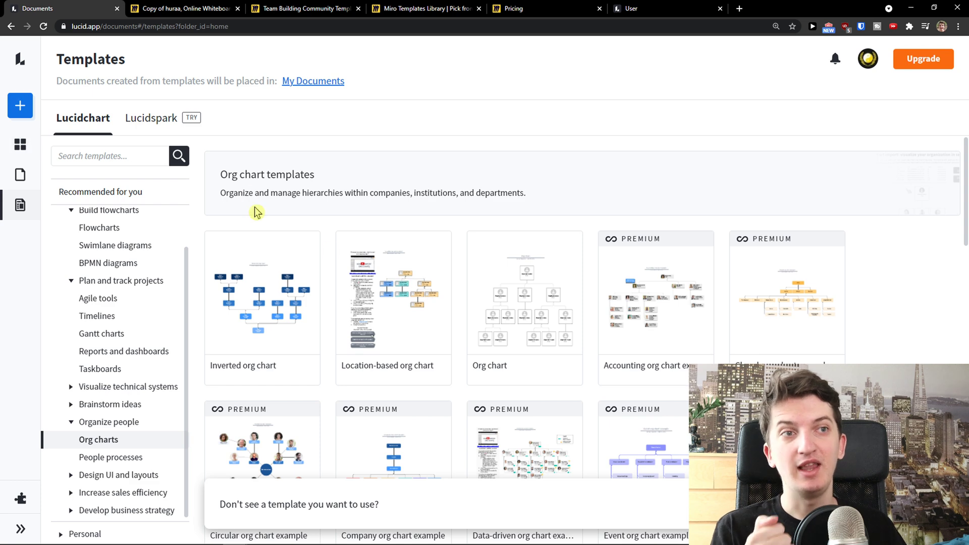
pyautogui.scroll(3, 115, 322)
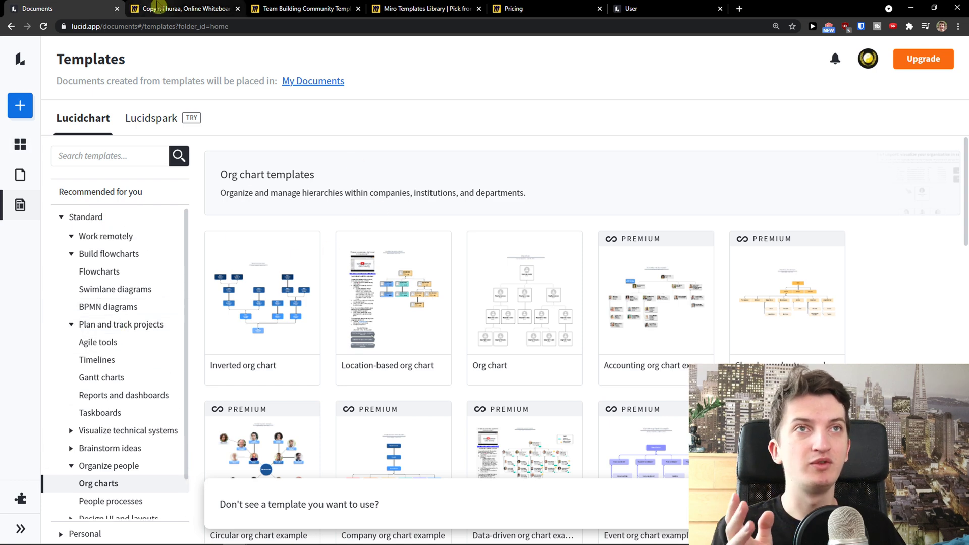
pyautogui.click(166, 8)
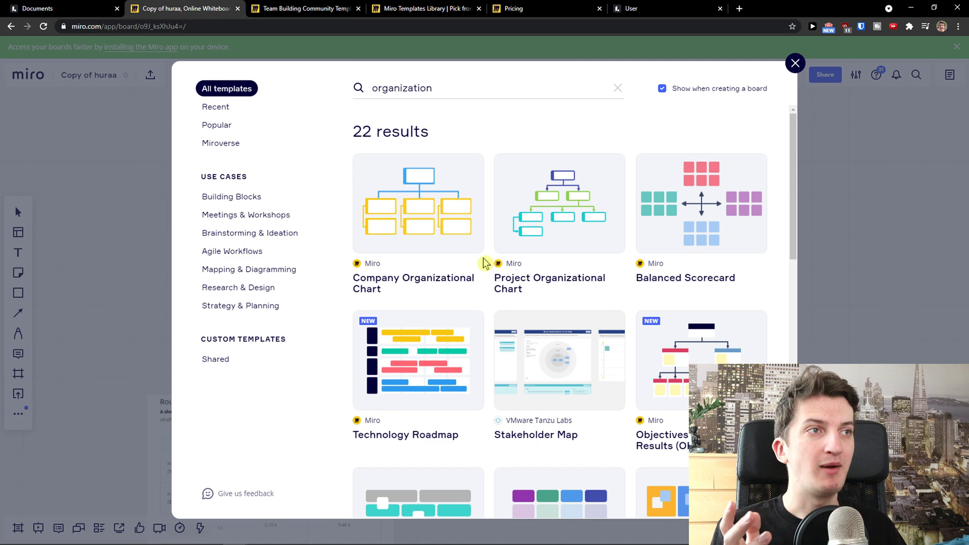
# Cycle Miro's picker through Meetings & Workshops, Brainstorming & Ideation, Agile Workflows and Building Blocks templates
pyautogui.click(234, 214)
pyautogui.click(235, 234)
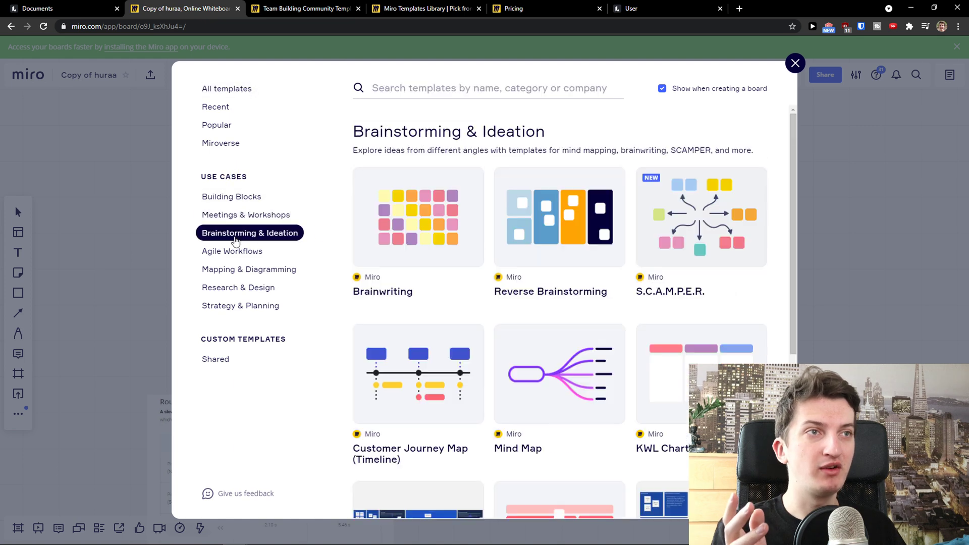
pyautogui.click(242, 257)
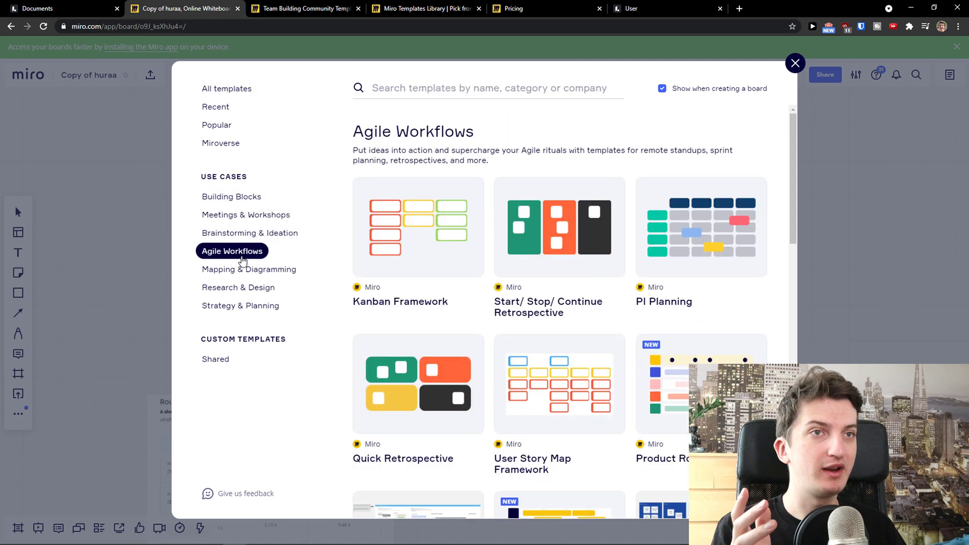
pyautogui.scroll(-3, 455, 290)
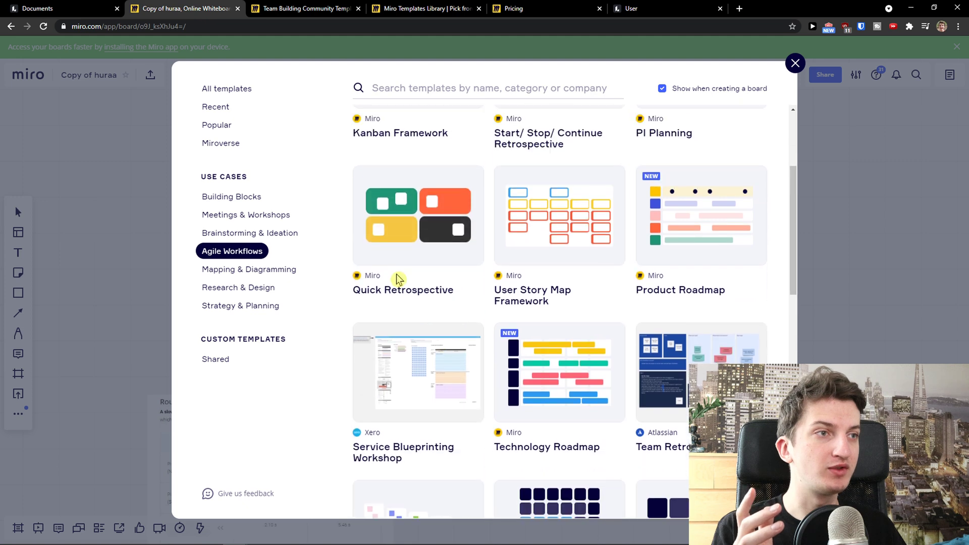
pyautogui.click(218, 196)
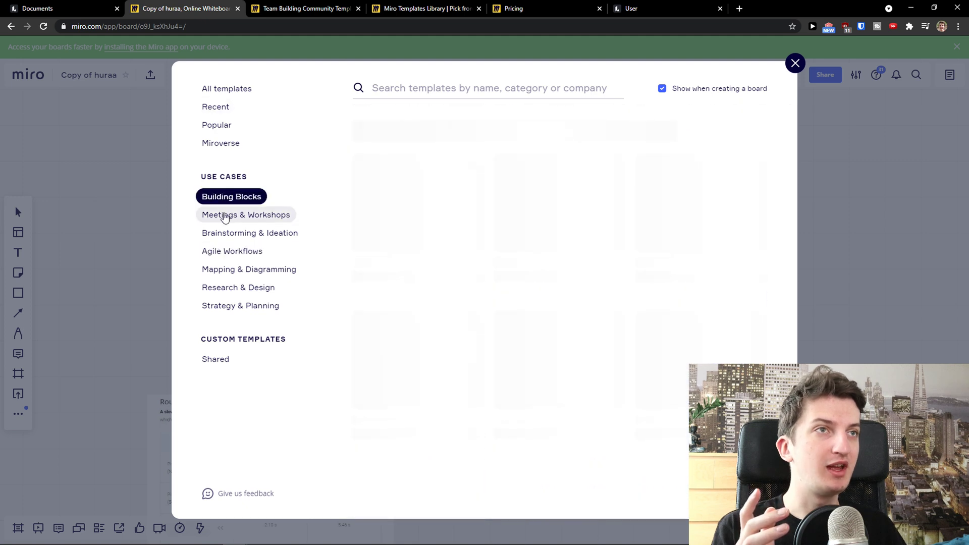
pyautogui.click(225, 216)
# Start a new Miro template search for flowchart, then return to Lucidchart's gallery
pyautogui.click(442, 89)
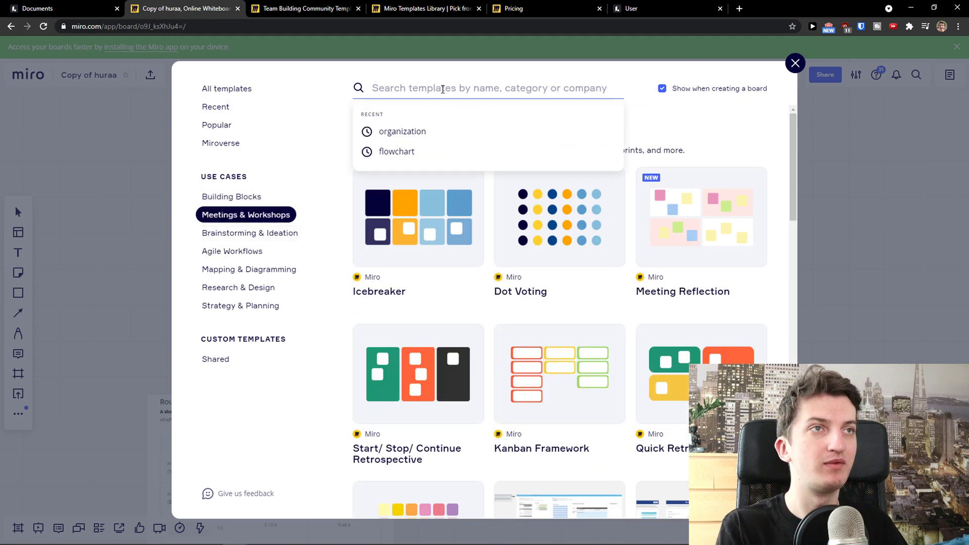
pyautogui.write('f')
pyautogui.hotkey('ctrl', '1')
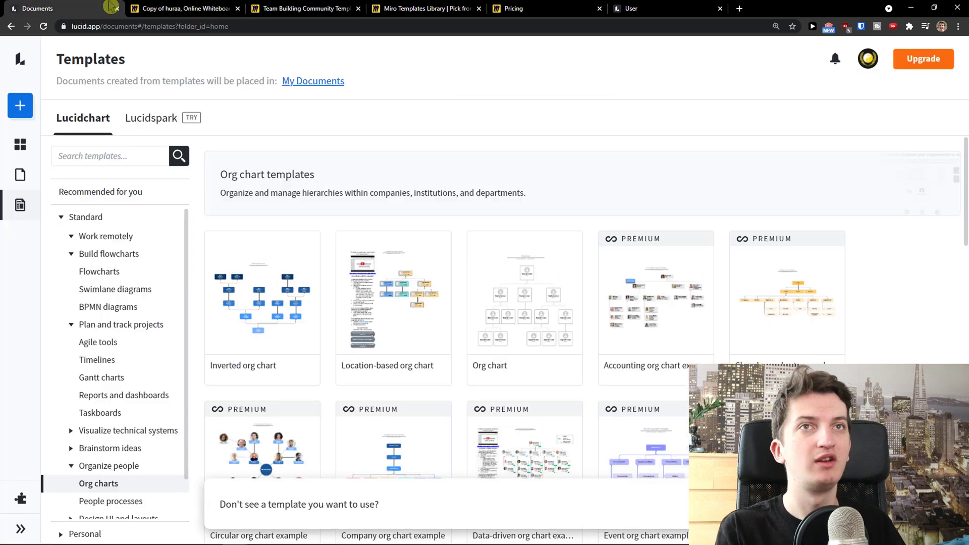
# Create a new Lucidchart document from the basic Flowchart template, then check Miro's 5 flowchart results
pyautogui.click(108, 274)
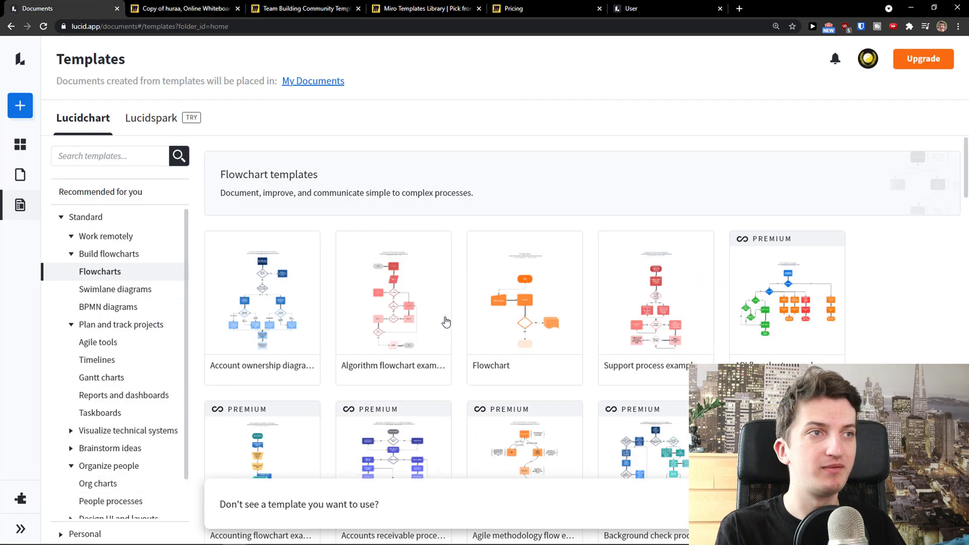
pyautogui.click(530, 258)
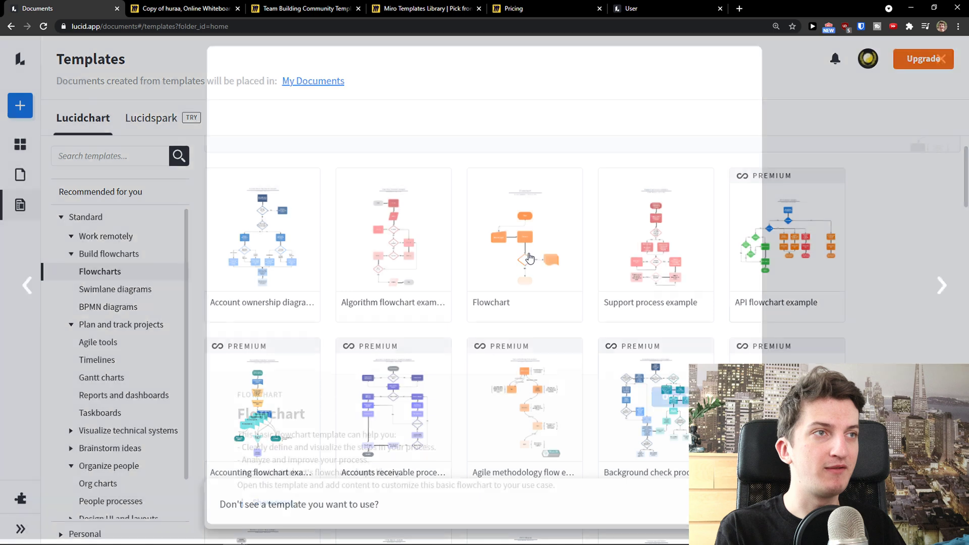
pyautogui.click(669, 401)
pyautogui.click(295, 8)
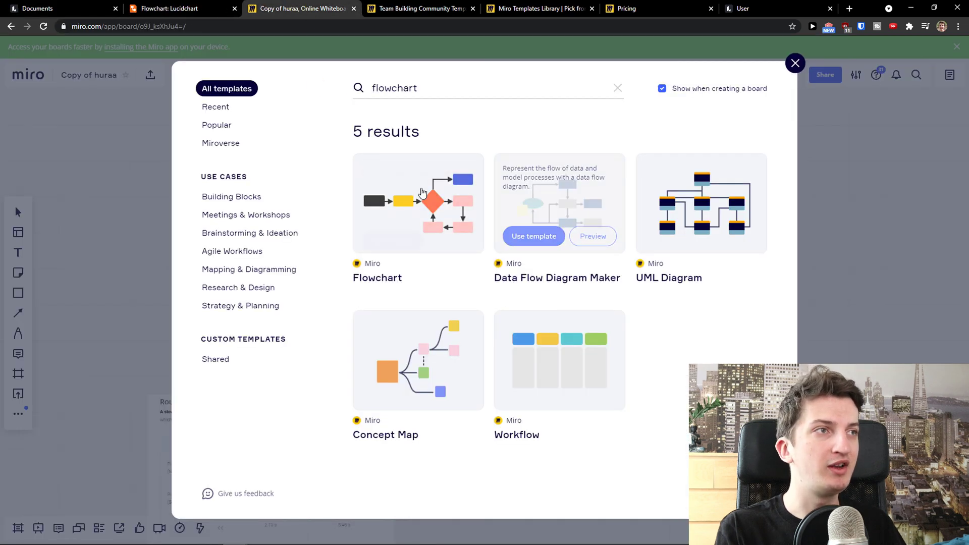
# Insert Miro's Flowchart template onto the Copy of huraa board, then view the Lucidchart Flowchart document
pyautogui.moveTo(398, 237)
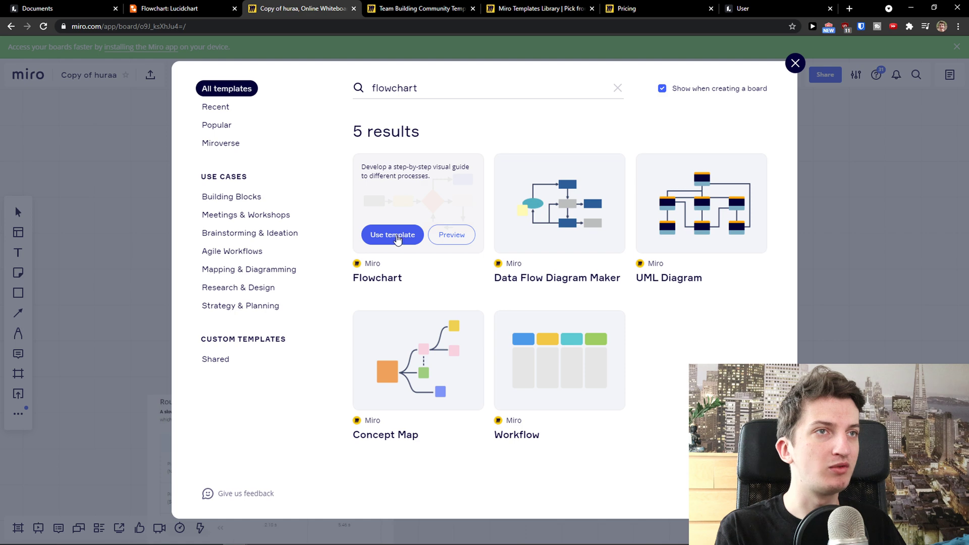
pyautogui.click(397, 236)
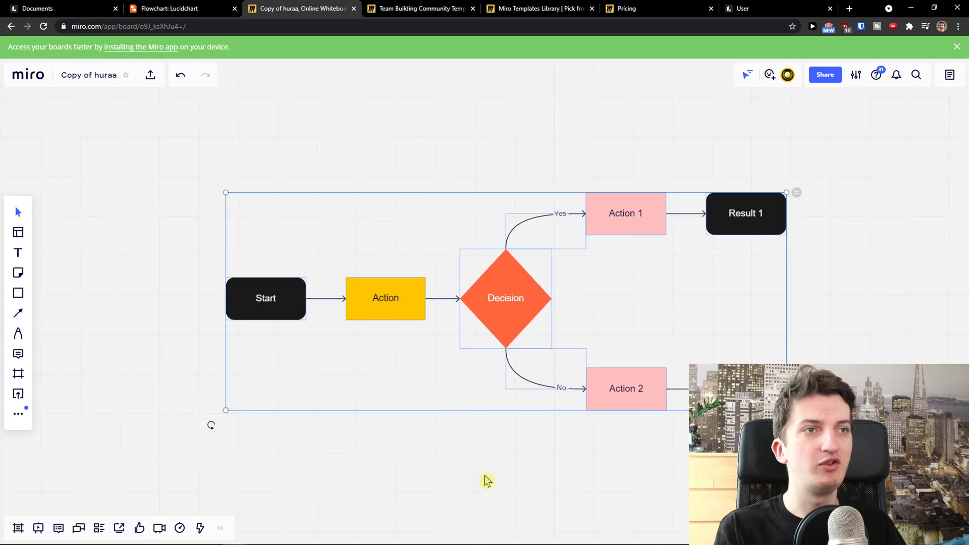
pyautogui.hotkey('ctrl', 'shift', 'Tab')
pyautogui.moveTo(464, 313); pyautogui.dragTo(506, 245)
pyautogui.scroll(-4, 506, 244)
pyautogui.hscroll(4, 255, 347)
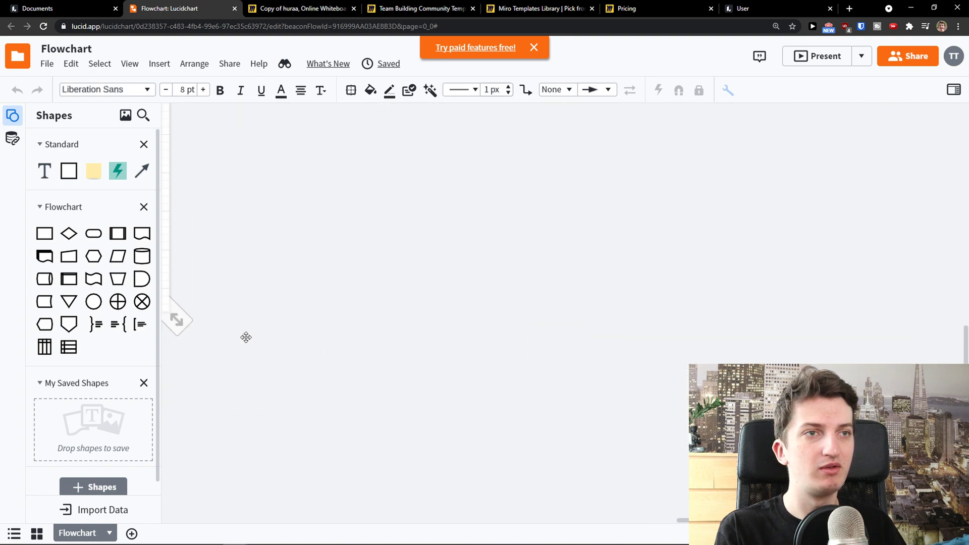
# Look over Lucidchart's Start, Manual Input and Process shapes, then return to the Miro board
pyautogui.scroll(5, 193, 296)
pyautogui.hscroll(-4, 193, 296)
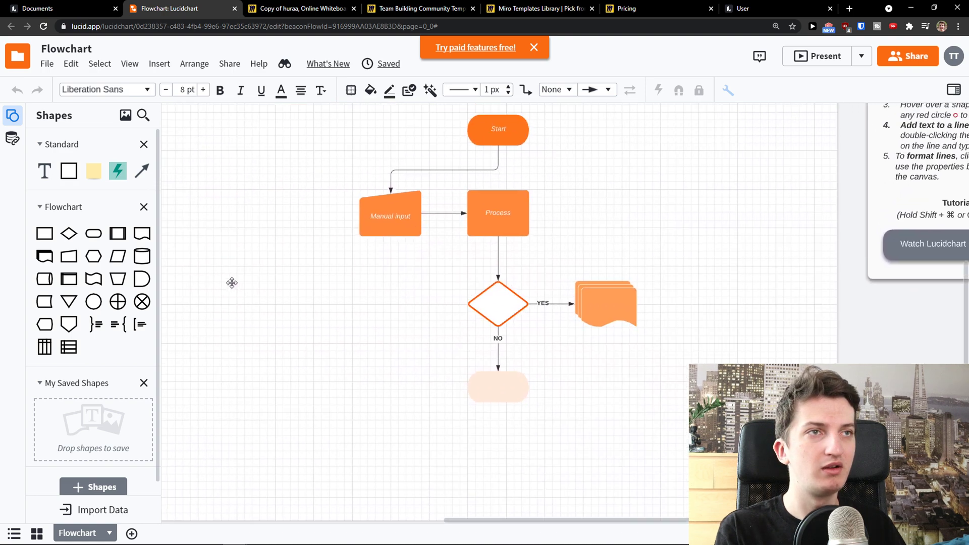
pyautogui.scroll(-1, 222, 307)
pyautogui.hscroll(-4, 218, 313)
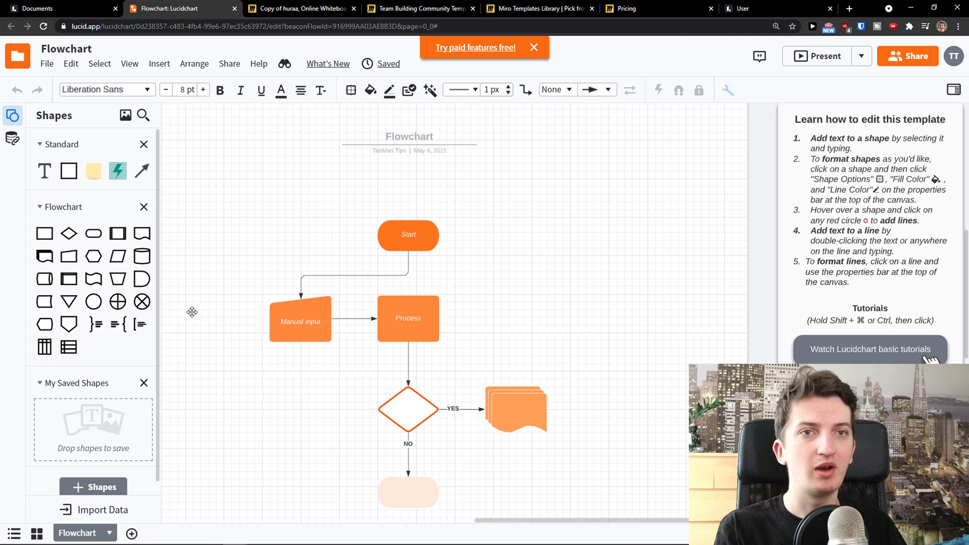
pyautogui.scroll(-1, 218, 313)
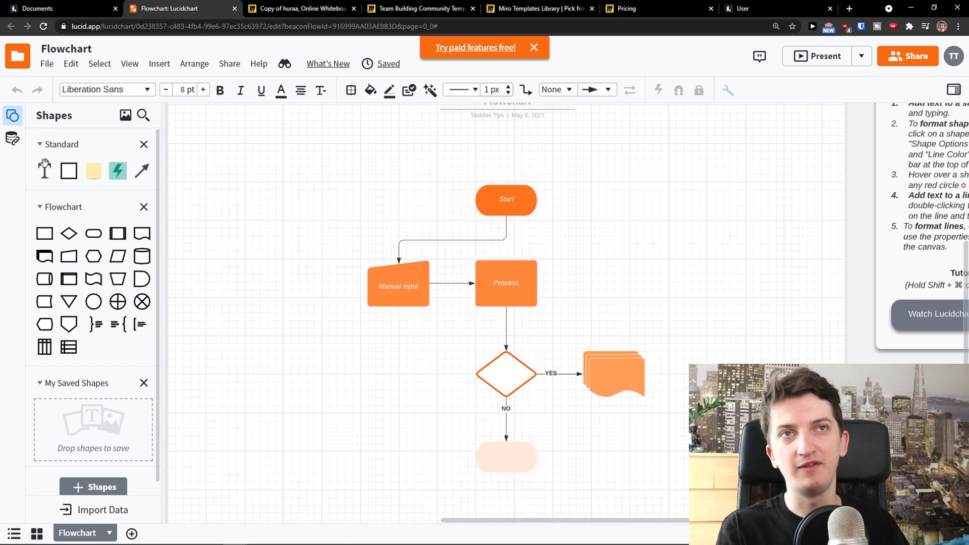
pyautogui.moveTo(101, 175)
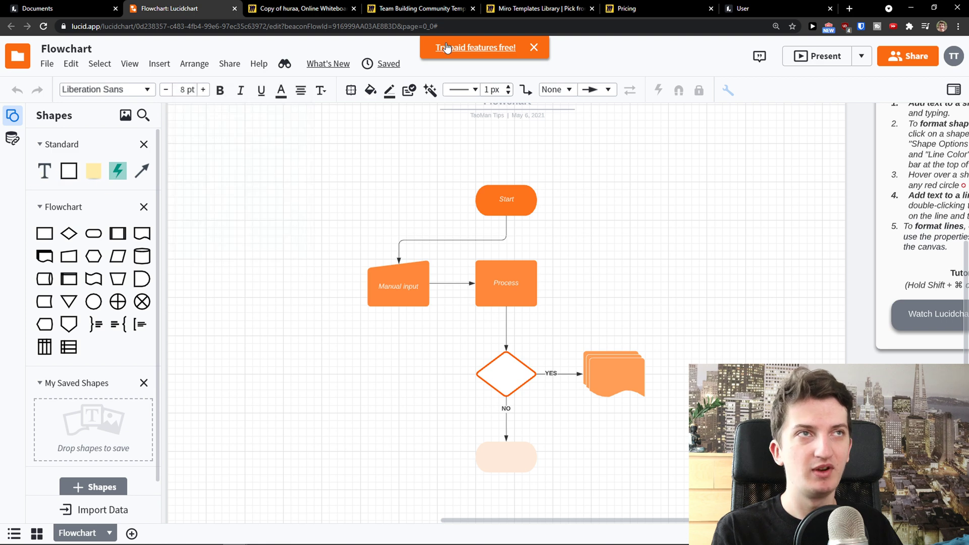
pyautogui.click(298, 8)
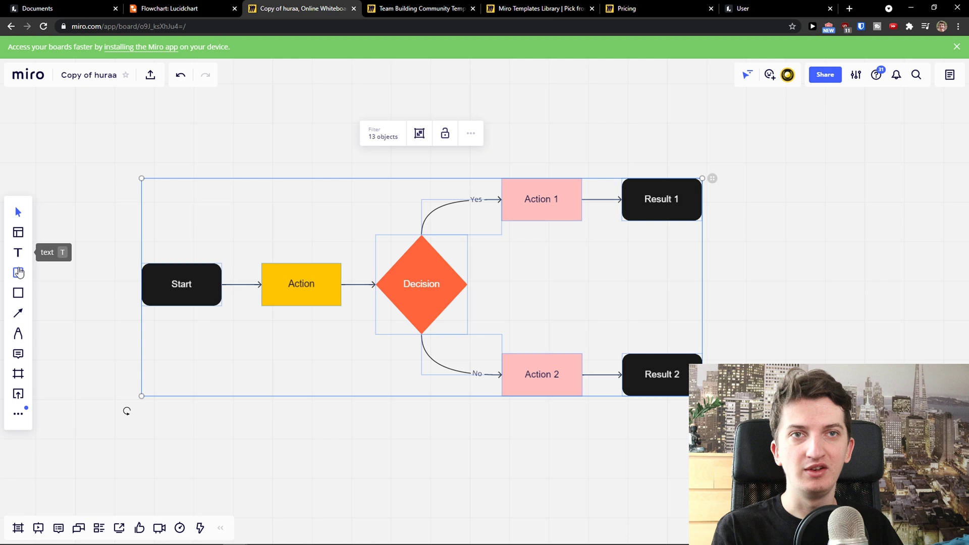
# Add a 'THIS IS A TEXT' text box left of the Lucidchart flowchart
pyautogui.click(172, 9)
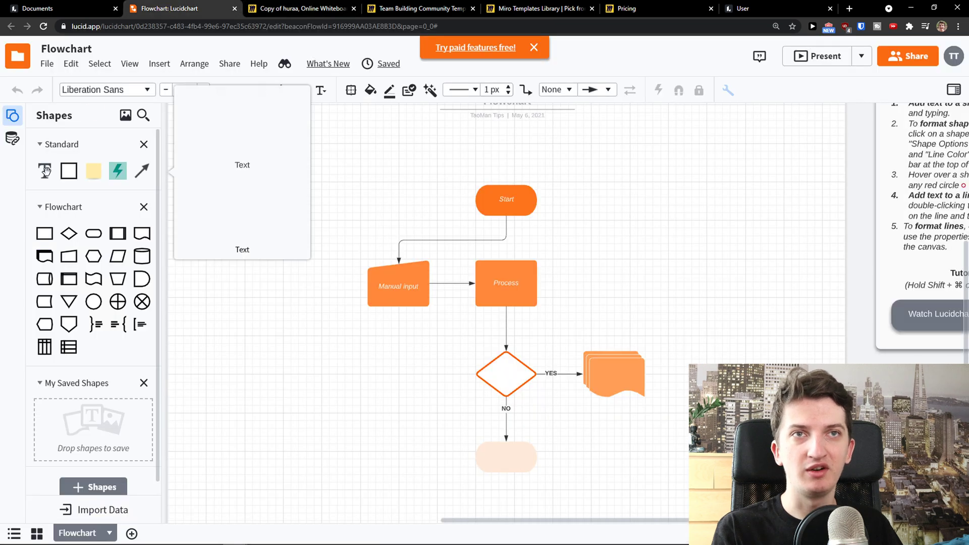
pyautogui.moveTo(44, 171); pyautogui.dragTo(259, 176)
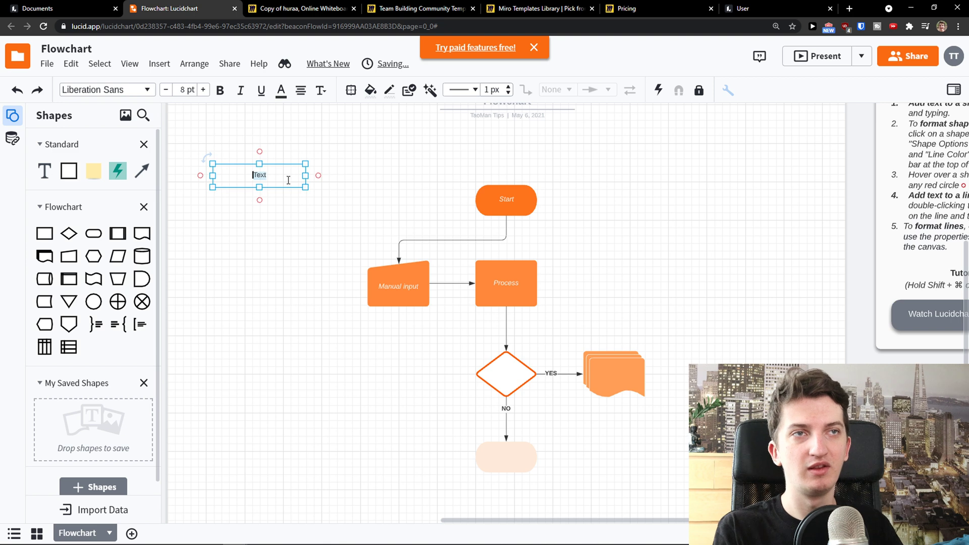
pyautogui.write('THIS IS A TEXT')
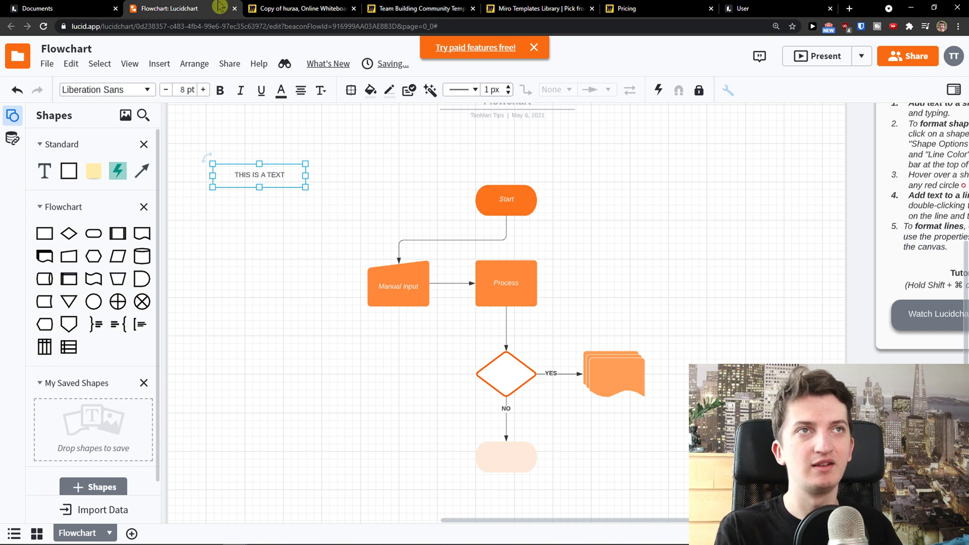
# In Miro, draw a text box reading 'TEXT' above the flowchart
pyautogui.click(298, 9)
pyautogui.click(18, 252)
pyautogui.moveTo(117, 136); pyautogui.dragTo(342, 168)
pyautogui.write('TEXT')
pyautogui.scroll(-2, 192, 161)
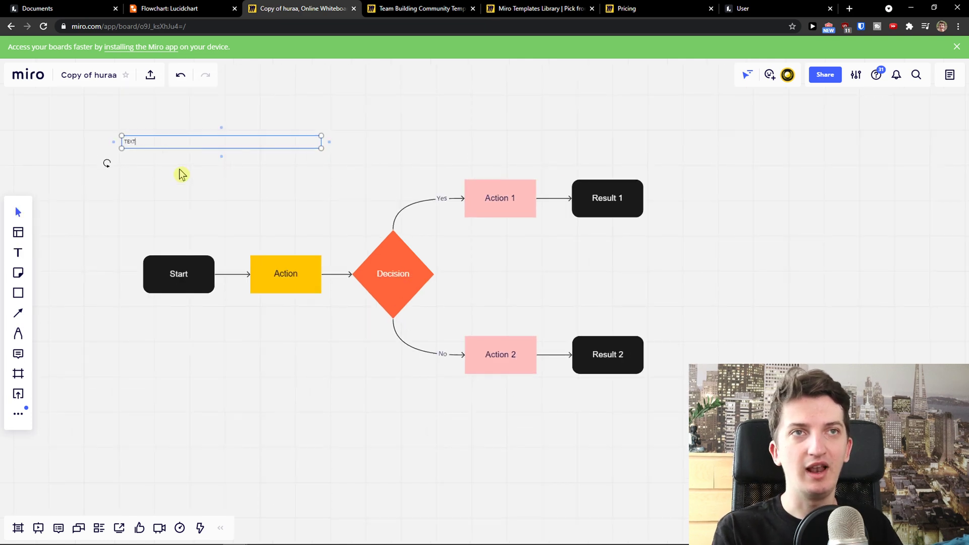
# Style Miro's TEXT label in the Bangers font at size 144
pyautogui.click(118, 95)
pyautogui.click(119, 151)
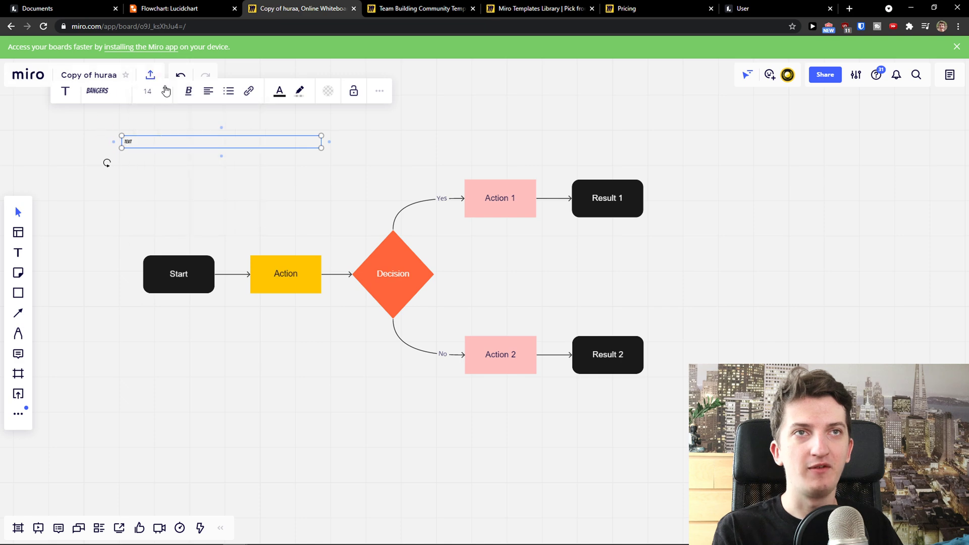
pyautogui.click(150, 74)
pyautogui.click(165, 94)
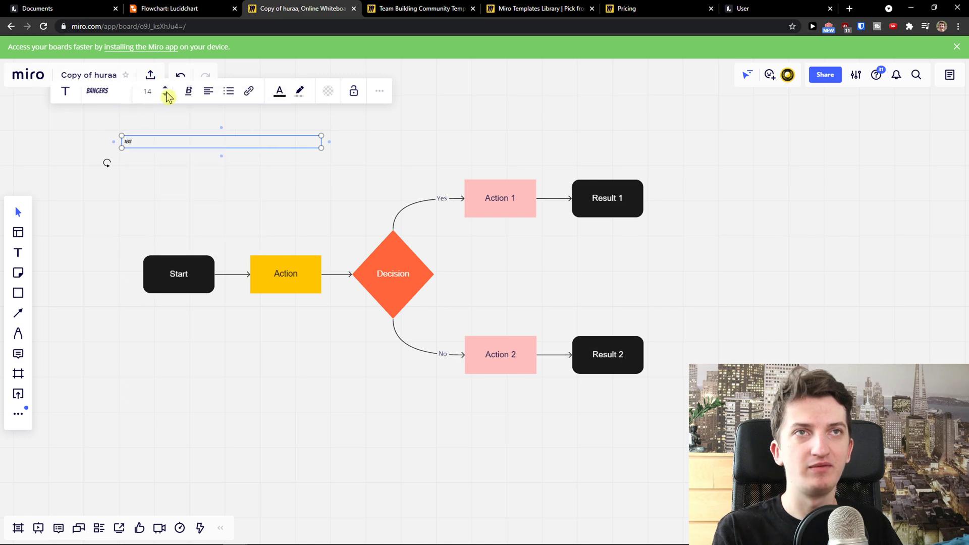
pyautogui.click(167, 92)
pyautogui.click(167, 92)
pyautogui.click(167, 93)
pyautogui.click(167, 92)
# Go back to the Lucidchart flowchart document
pyautogui.doubleClick(192, 197)
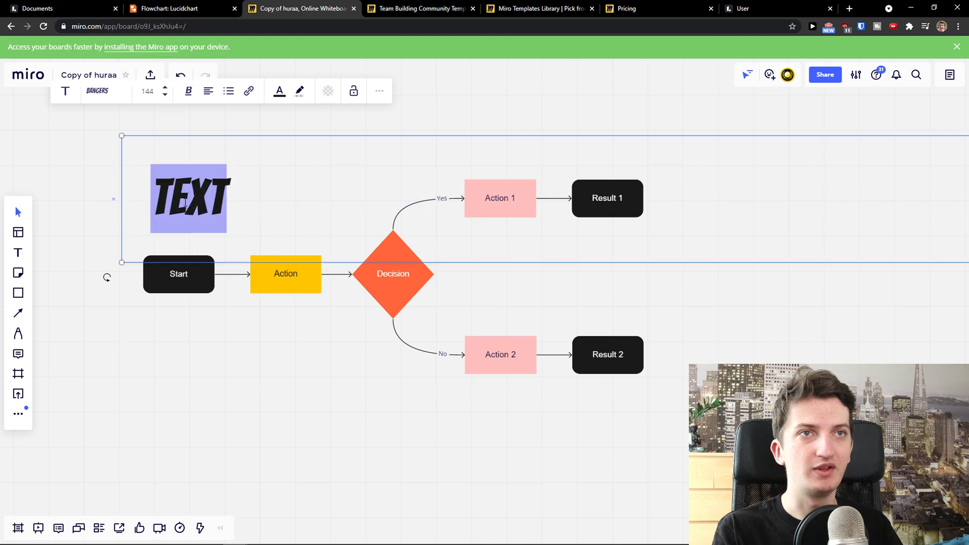
pyautogui.click(53, 8)
pyautogui.click(169, 8)
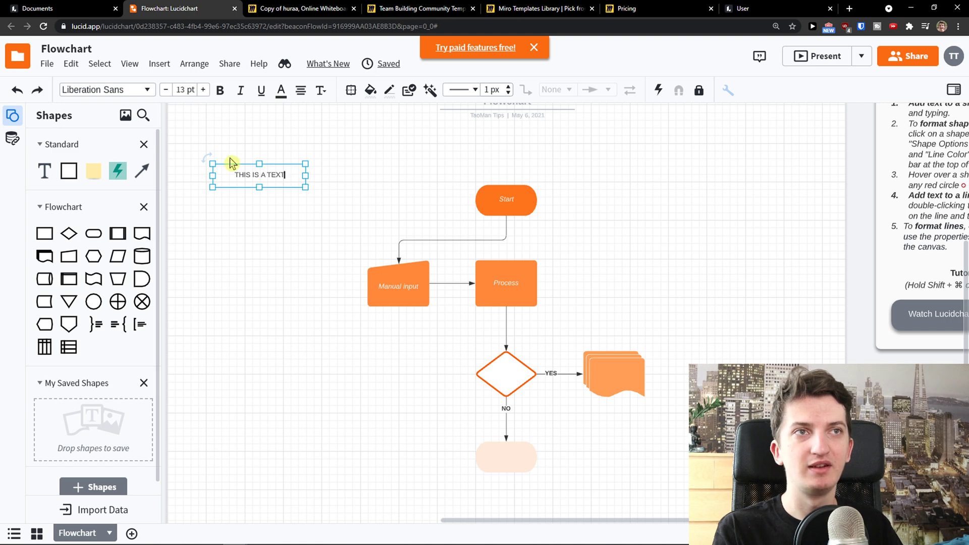
# Set the Lucidchart text to 96 pt and widen its box across above the flowchart
pyautogui.hotkey('ctrl', 'a')
pyautogui.click(183, 91)
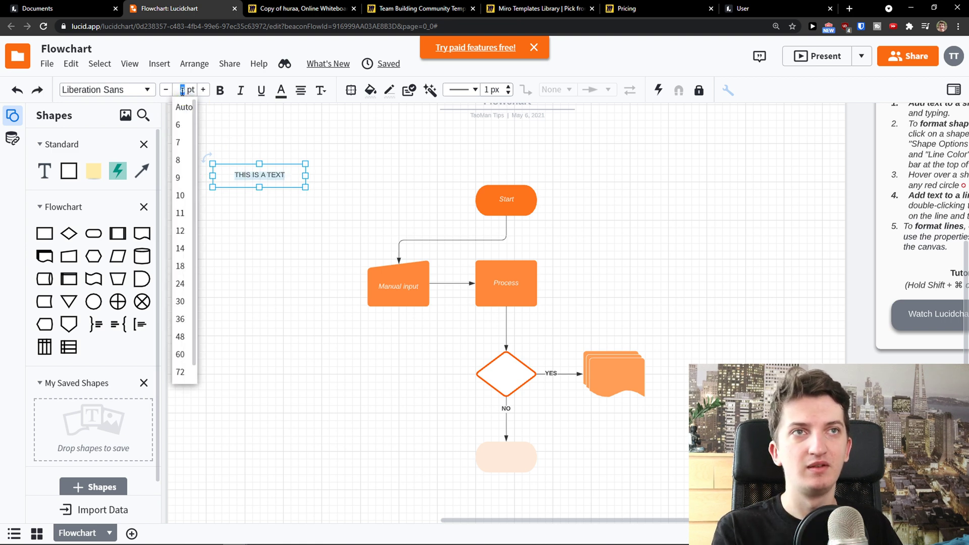
pyautogui.write('96')
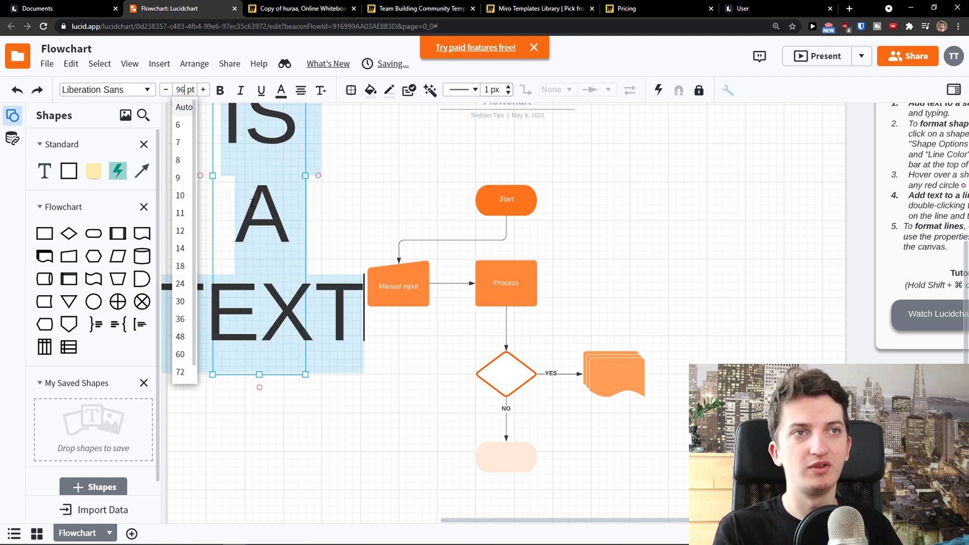
pyautogui.click(305, 165)
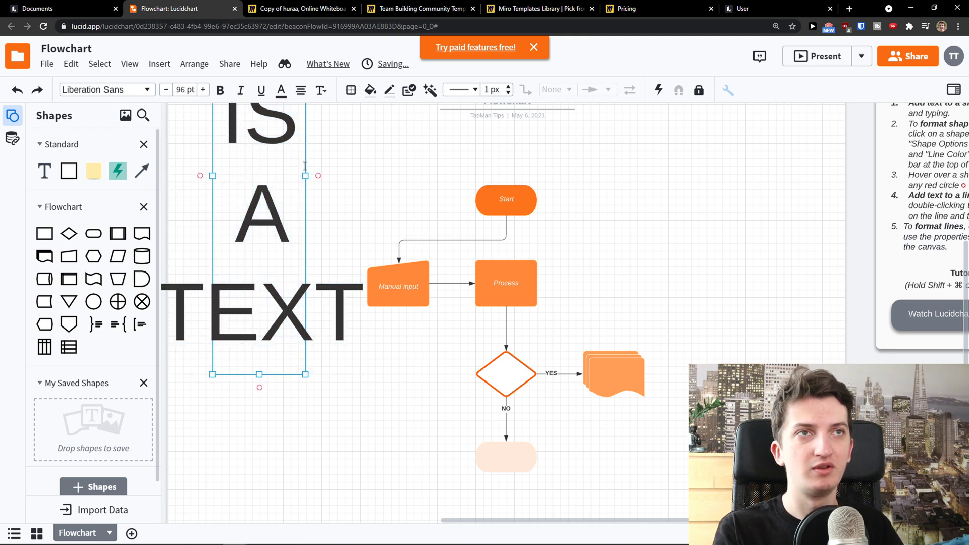
pyautogui.moveTo(306, 176)
pyautogui.mouseDown()
pyautogui.moveTo(316, 177)
pyautogui.moveTo(307, 176)
pyautogui.mouseUp()
pyautogui.click(306, 177)
pyautogui.moveTo(306, 375); pyautogui.dragTo(783, 206)
pyautogui.scroll(1, 708, 272)
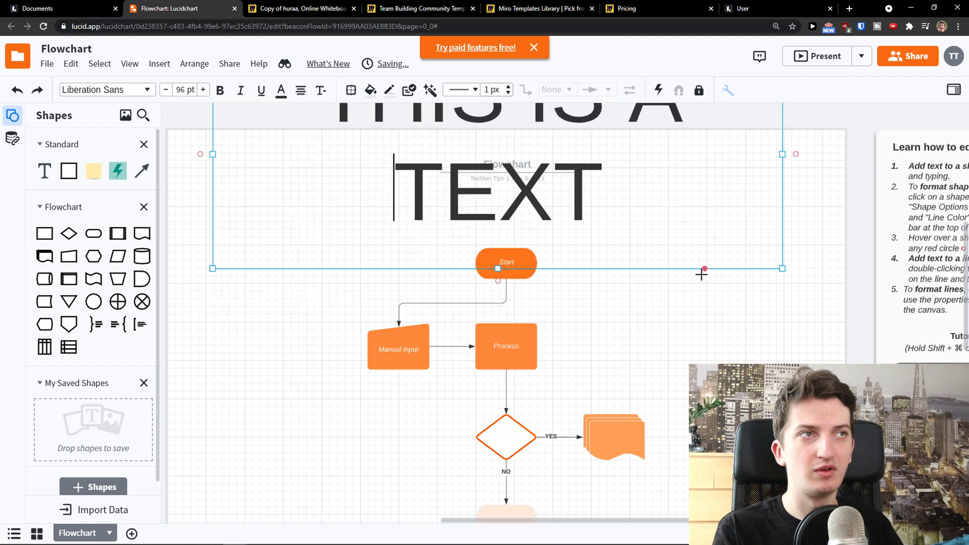
pyautogui.scroll(1, 708, 271)
# Delete all the text, leaving the box empty
pyautogui.hotkey('ctrl', 'a')
pyautogui.press('BackSpace')
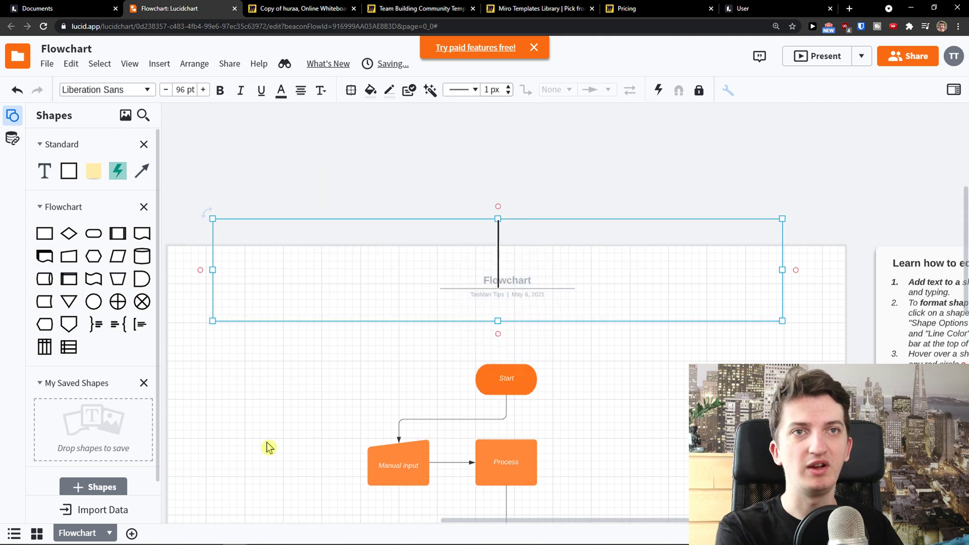
pyautogui.click(260, 430)
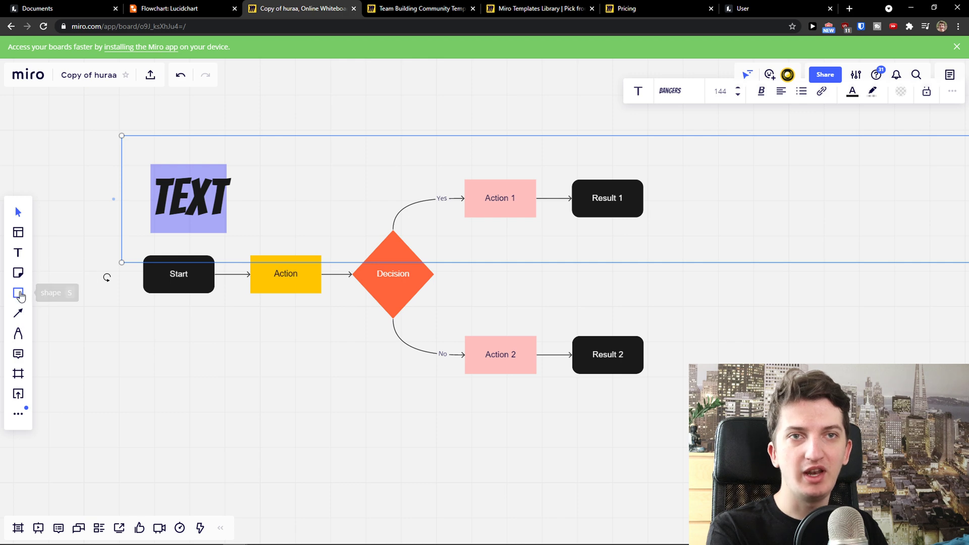
# Browse Miro's full grid of basic shapes, then go back to the Lucidchart flowchart
pyautogui.click(18, 293)
pyautogui.click(18, 273)
pyautogui.click(18, 293)
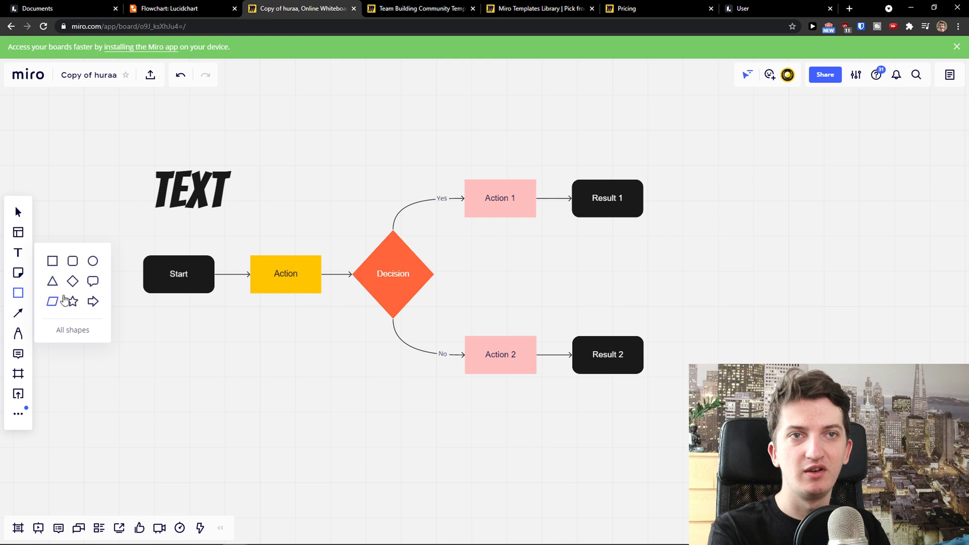
pyautogui.click(74, 330)
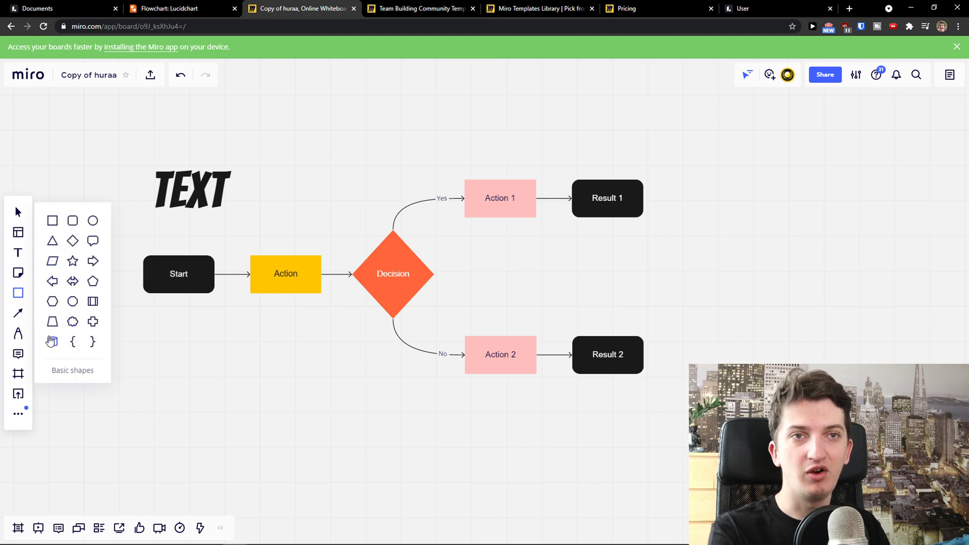
pyautogui.click(166, 8)
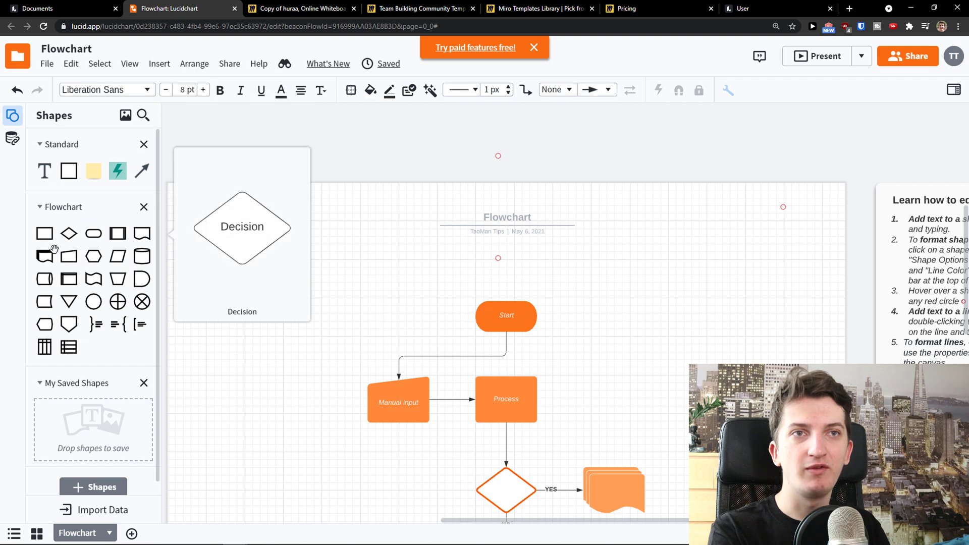
# Place a Standard Block shape left of the Lucidchart flowchart, delete it, and return to Miro
pyautogui.moveTo(71, 173)
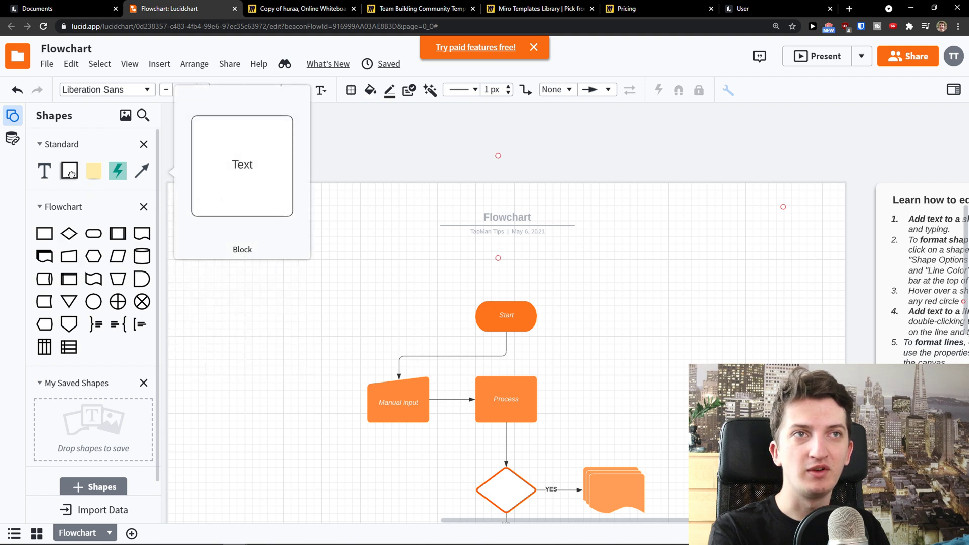
pyautogui.moveTo(68, 172); pyautogui.dragTo(244, 263)
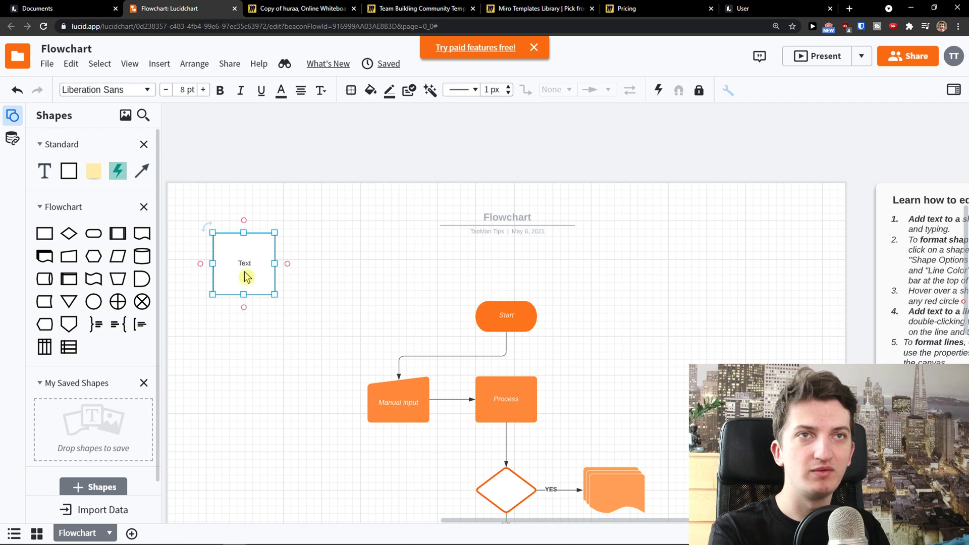
pyautogui.rightClick(245, 276)
pyautogui.press('Escape')
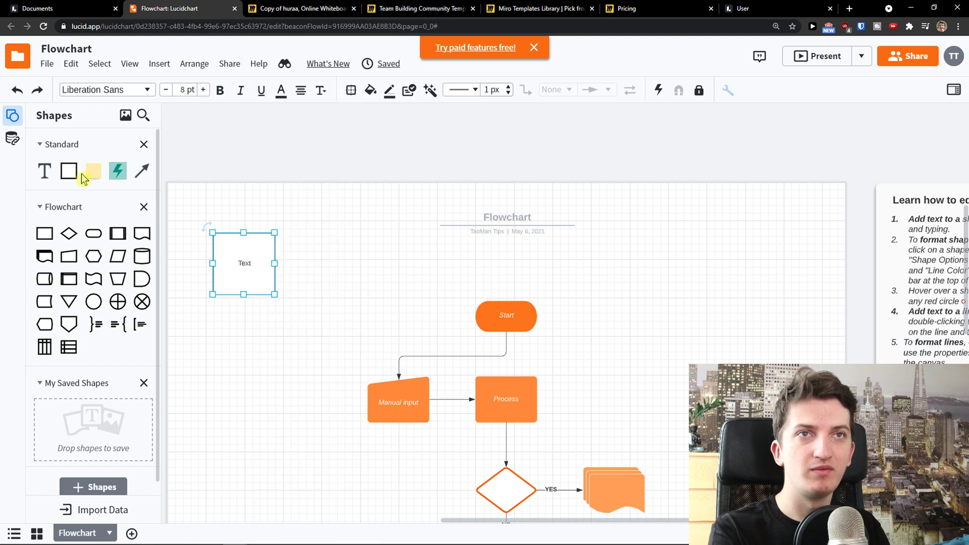
pyautogui.click(41, 150)
pyautogui.click(40, 147)
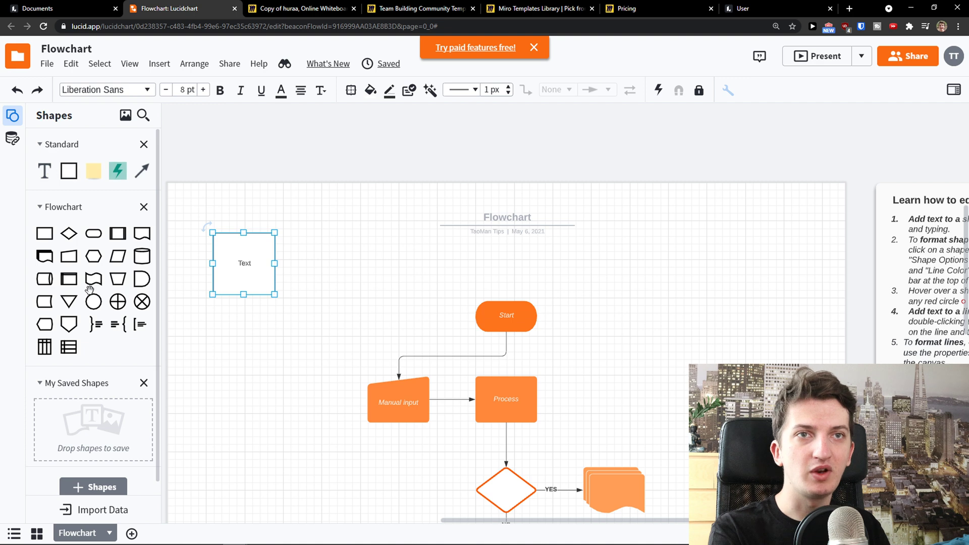
pyautogui.press('Delete')
pyautogui.click(266, 8)
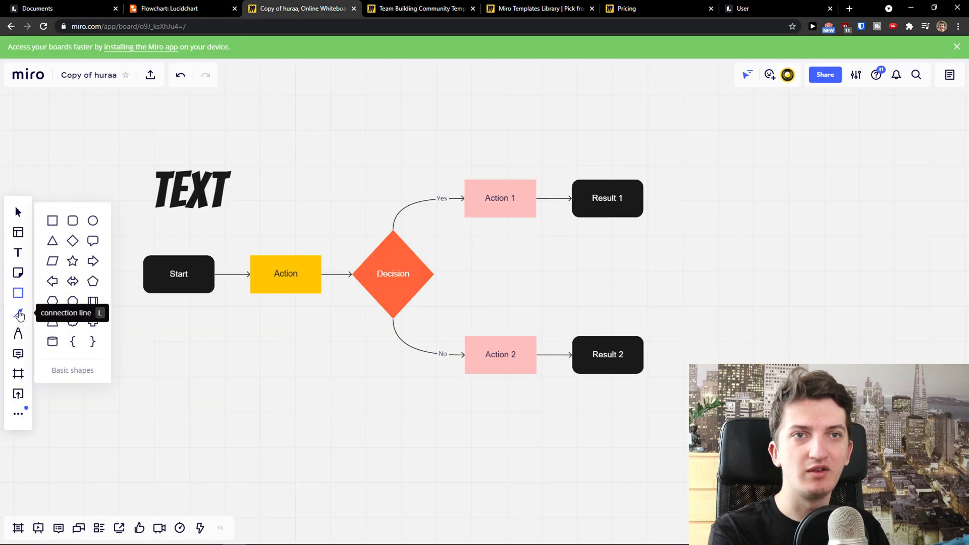
# Place a rounded rectangle below Miro's Start block and resize it
pyautogui.click(187, 9)
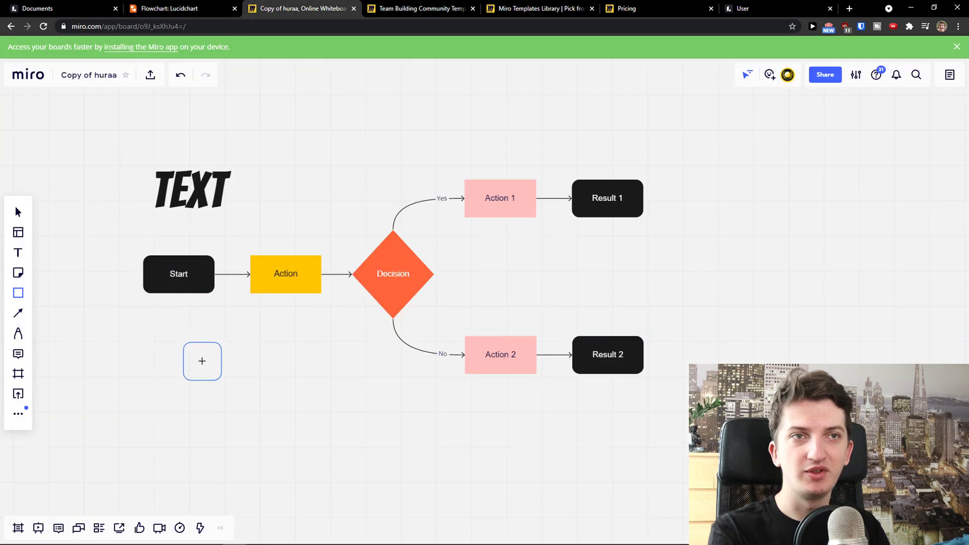
pyautogui.click(202, 361)
pyautogui.moveTo(221, 378); pyautogui.dragTo(256, 376)
pyautogui.press('Escape')
pyautogui.click(238, 370)
pyautogui.moveTo(248, 339)
pyautogui.mouseDown()
pyautogui.moveTo(241, 348)
pyautogui.moveTo(250, 351)
pyautogui.mouseUp()
# Change the new shape into an ellipse, then return to the Lucidchart flowchart
pyautogui.click(167, 308)
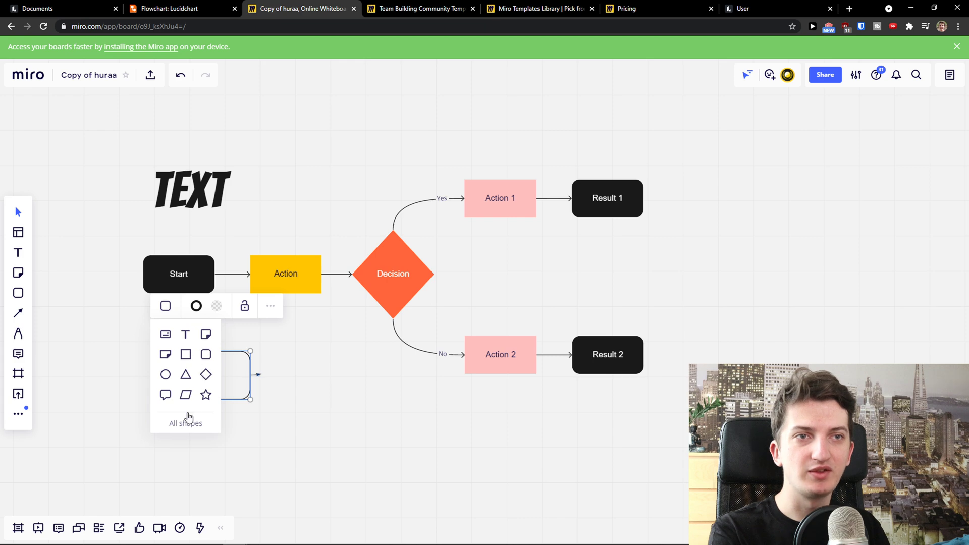
pyautogui.click(188, 421)
pyautogui.click(166, 375)
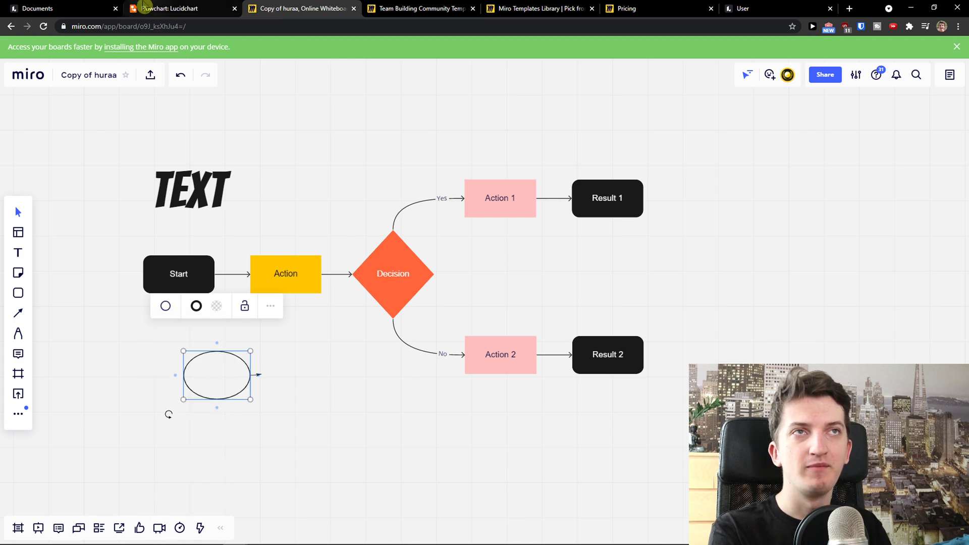
pyautogui.click(167, 8)
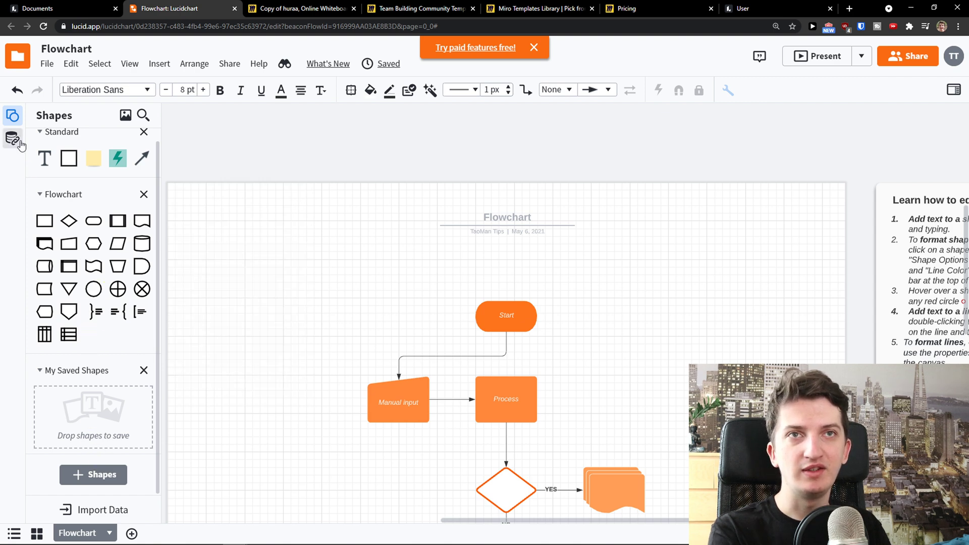
# Check Lucidchart's empty linked-data panel, close My Saved Shapes, and go to the Flowcharts templates
pyautogui.scroll(1, 144, 213)
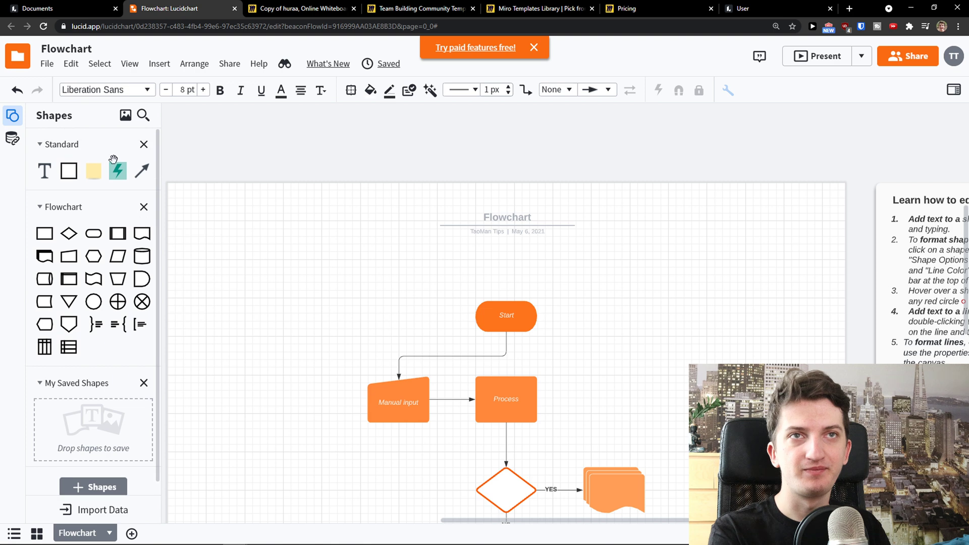
pyautogui.click(12, 137)
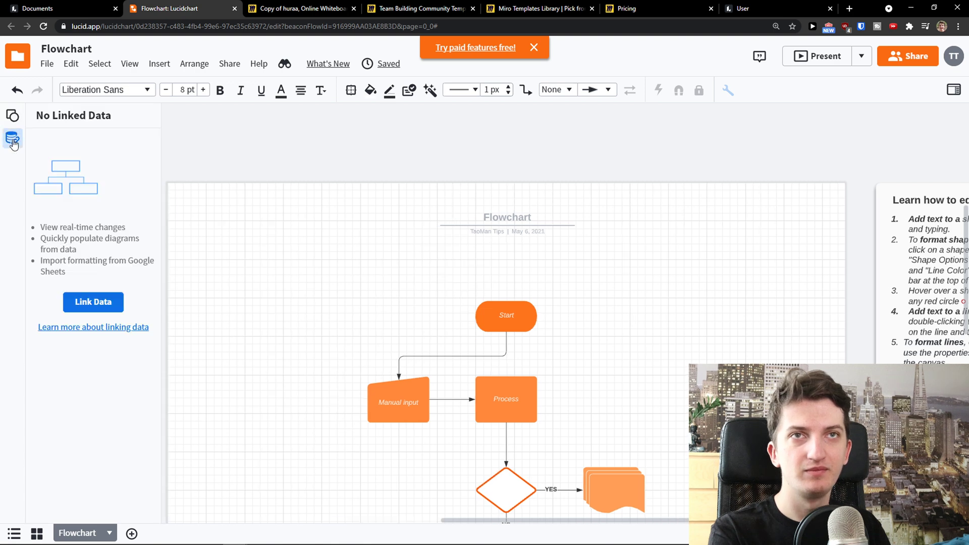
pyautogui.click(12, 116)
pyautogui.scroll(-1, 99, 353)
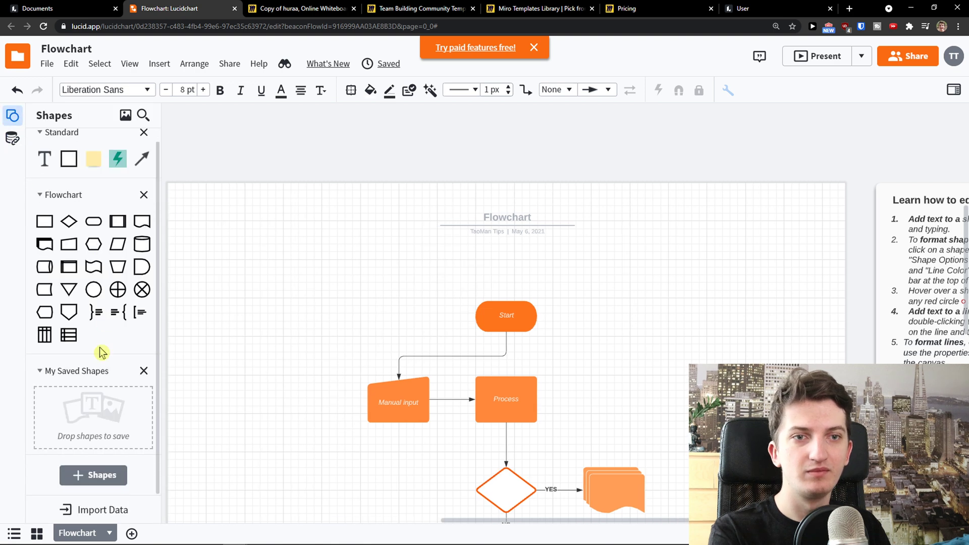
pyautogui.click(144, 371)
pyautogui.click(55, 8)
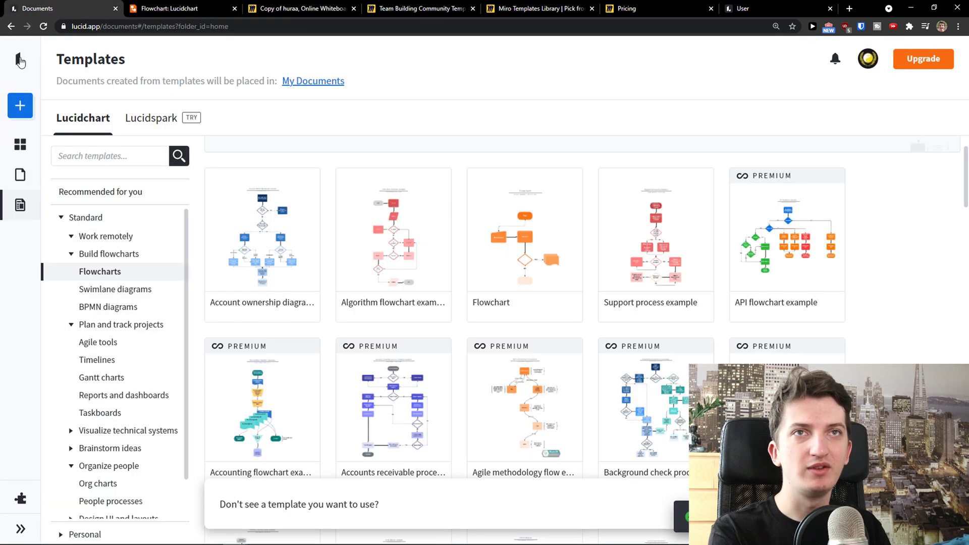
# From the Lucid dashboard, open the vertical timeline Blank diagram in a new tab
pyautogui.click(20, 59)
pyautogui.click(234, 163)
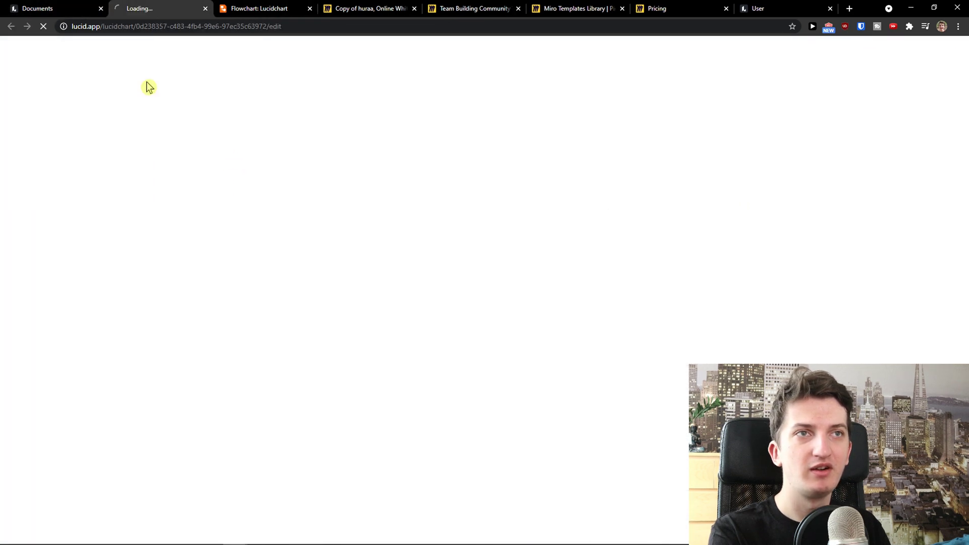
pyautogui.click(237, 167)
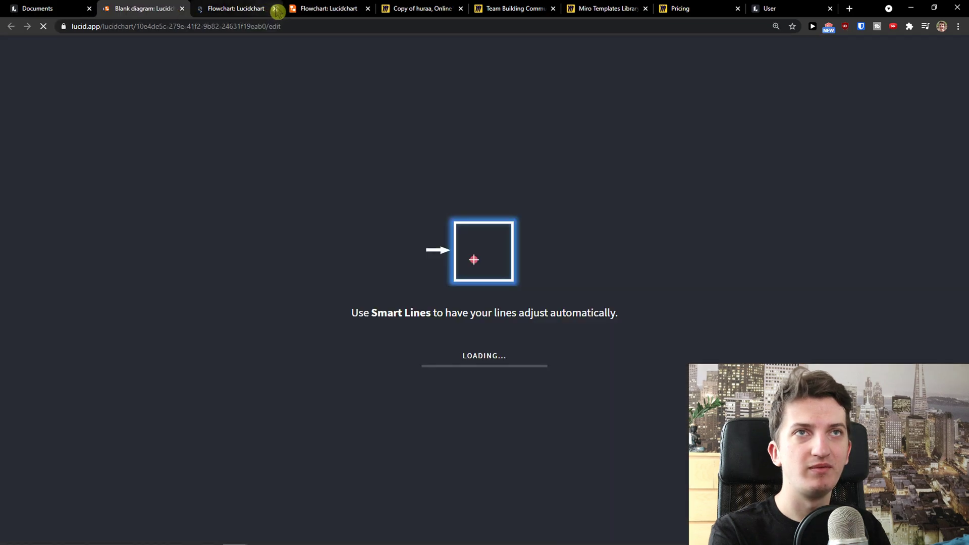
pyautogui.click(276, 8)
# Scroll through the Shapes panel of the vertical timeline diagram
pyautogui.scroll(-5, 68, 273)
pyautogui.scroll(3, 68, 272)
pyautogui.scroll(-3, 76, 277)
pyautogui.scroll(1, 84, 282)
pyautogui.scroll(-1, 83, 281)
pyautogui.scroll(2, 80, 283)
pyautogui.moveTo(76, 260)
pyautogui.scroll(-1, 79, 260)
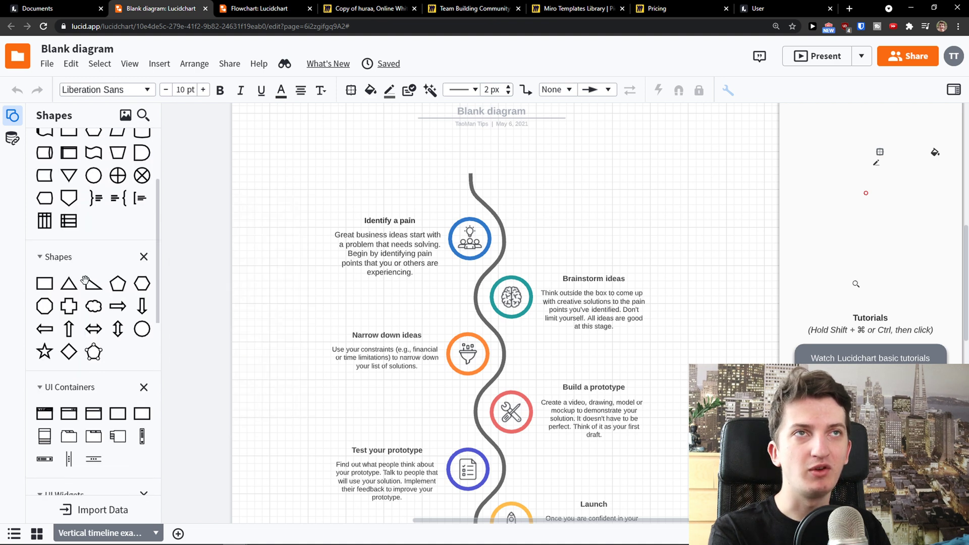
pyautogui.scroll(1, 90, 244)
pyautogui.moveTo(90, 238)
pyautogui.scroll(-1, 88, 242)
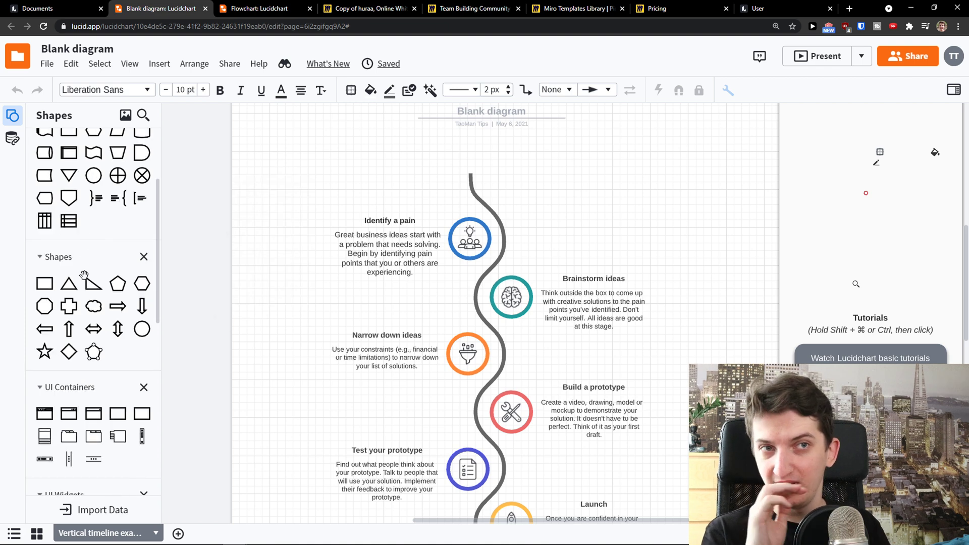
pyautogui.scroll(2, 84, 313)
pyautogui.scroll(-1, 91, 308)
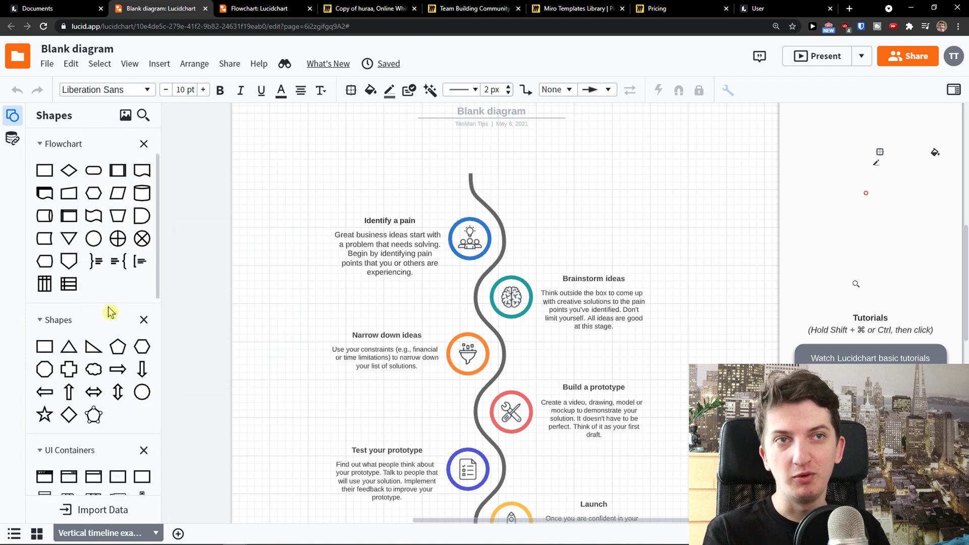
pyautogui.scroll(-5, 96, 297)
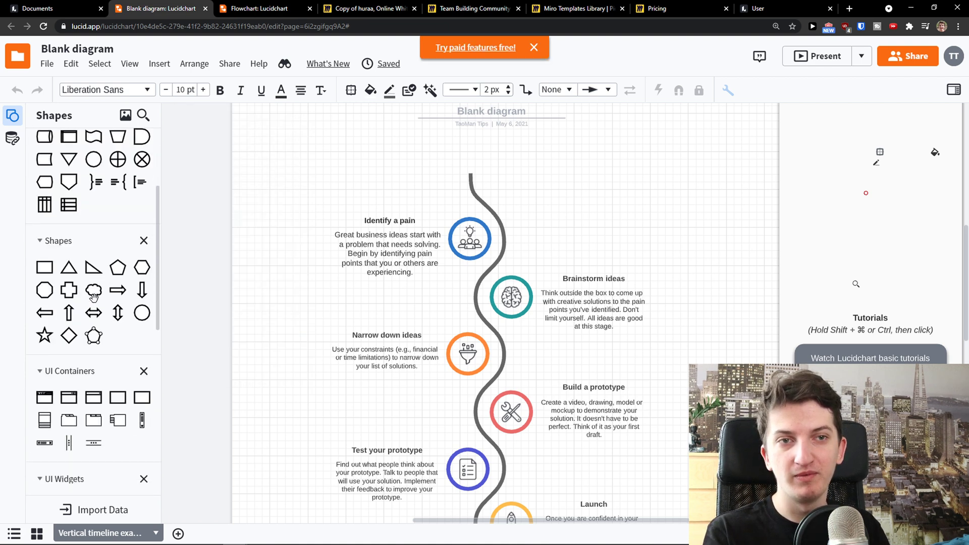
# Close the extra Flowchart tab and return to the Miro board
pyautogui.click(237, 8)
pyautogui.click(309, 8)
pyautogui.click(303, 8)
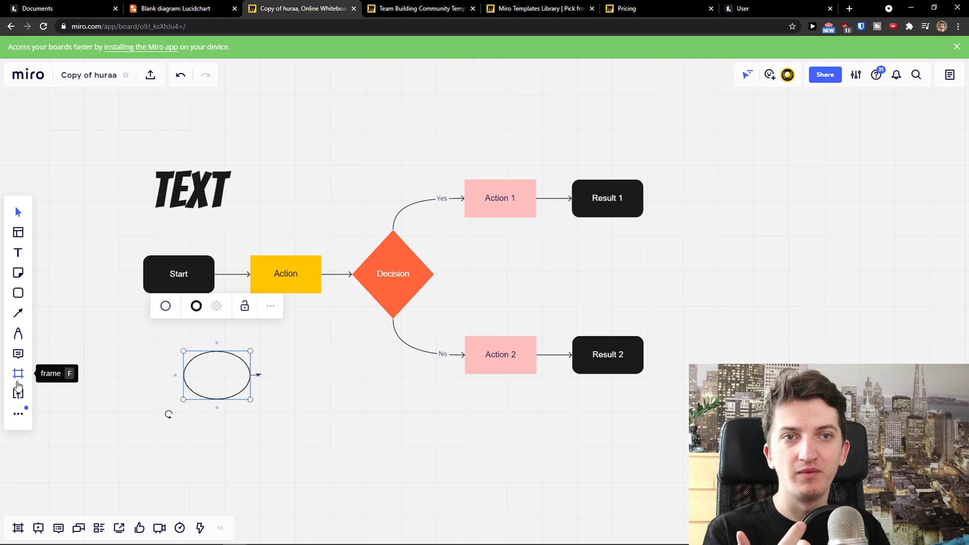
# Browse Miro's apps and tools list and its app search field
pyautogui.click(20, 416)
pyautogui.click(20, 416)
pyautogui.click(20, 416)
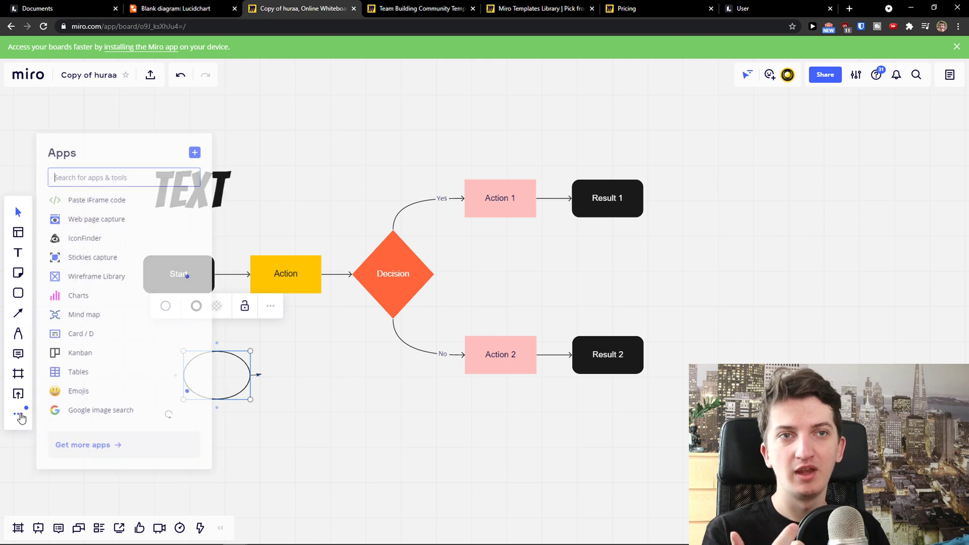
pyautogui.click(20, 415)
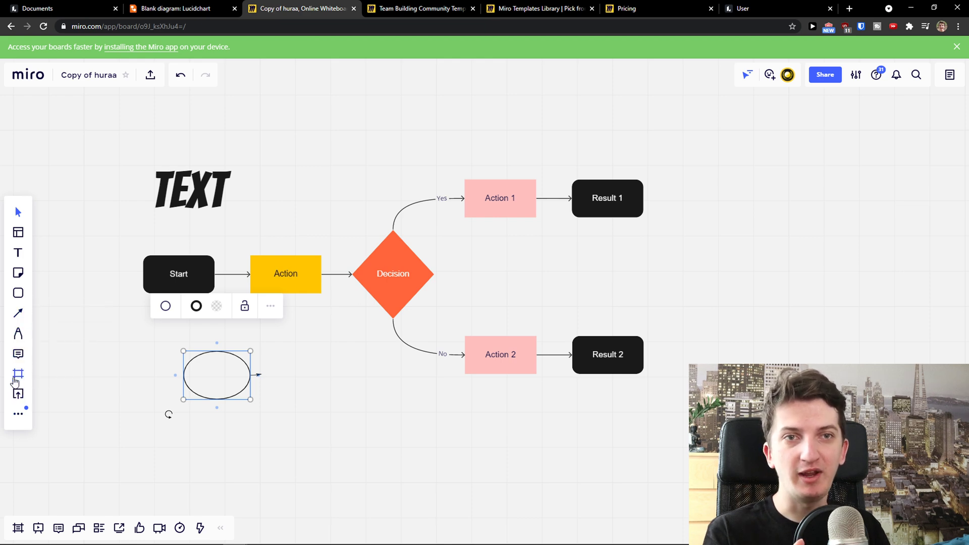
pyautogui.click(19, 375)
pyautogui.click(18, 414)
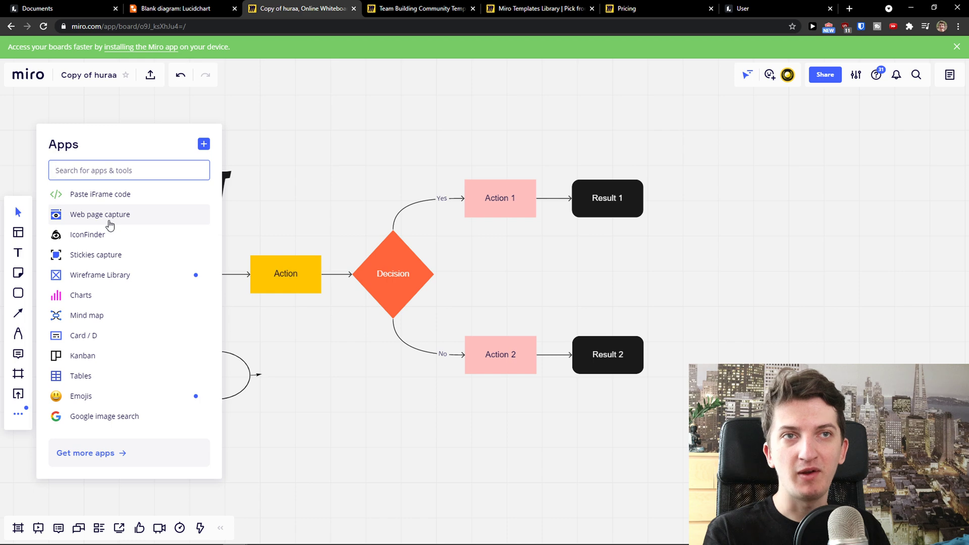
# Try and cancel Web page capture, open the Charts panel, then return to Lucidchart
pyautogui.click(119, 215)
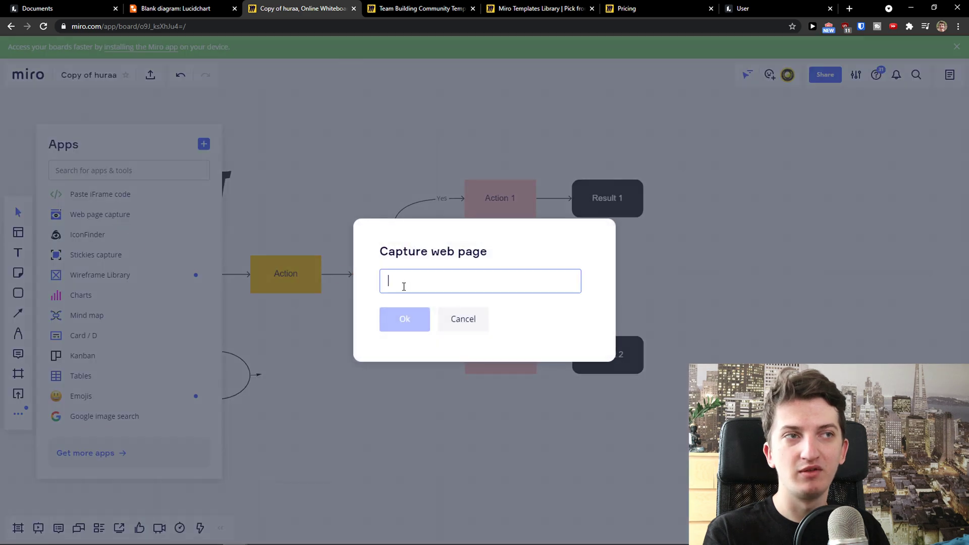
pyautogui.click(464, 320)
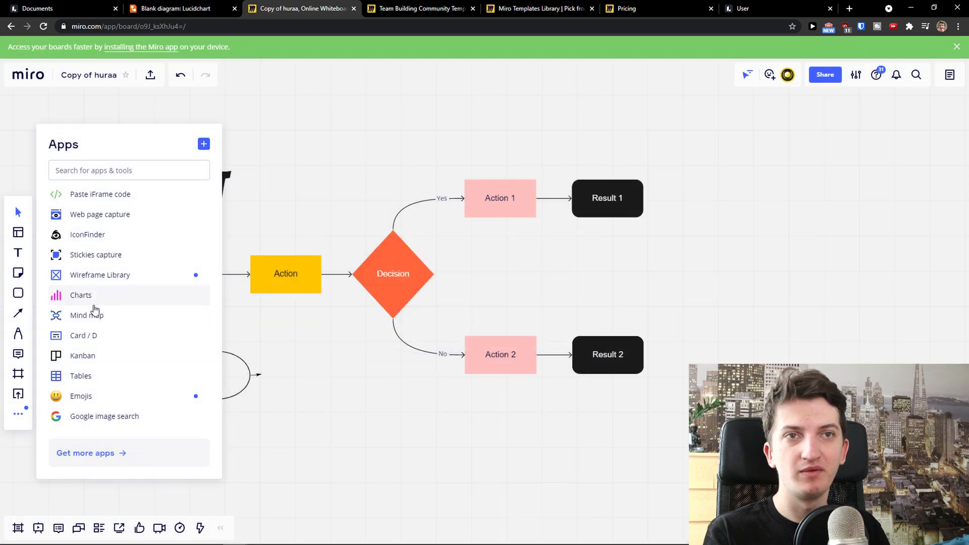
pyautogui.click(95, 298)
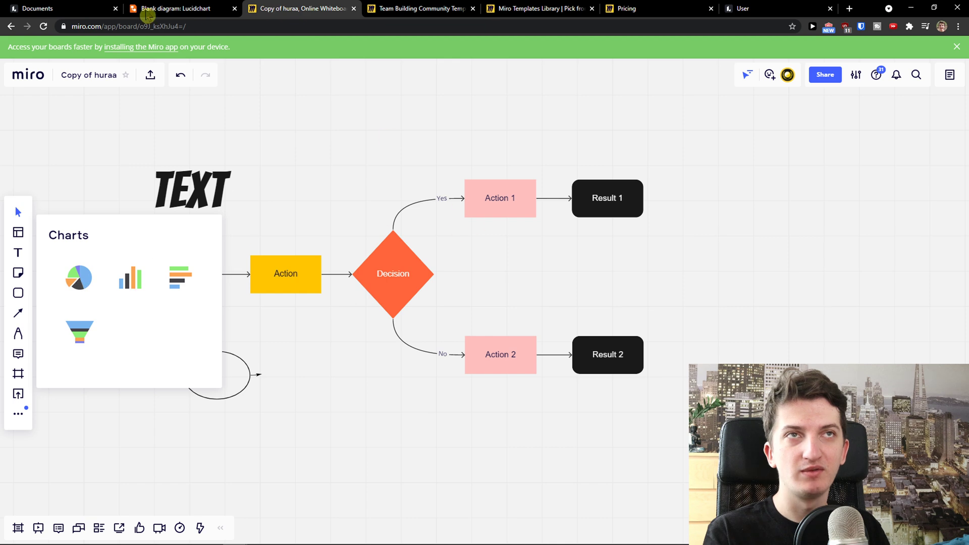
pyautogui.click(144, 14)
pyautogui.scroll(-5, 106, 190)
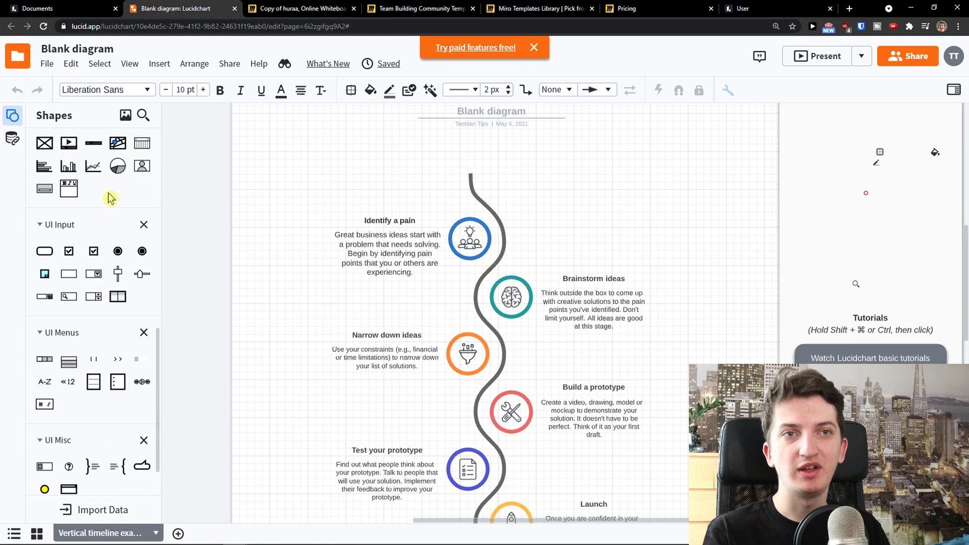
pyautogui.scroll(10, 106, 190)
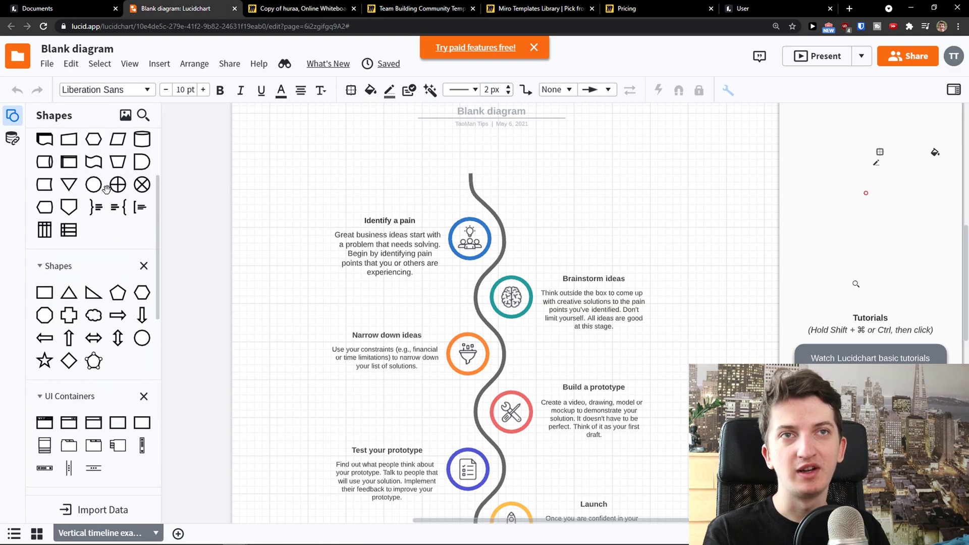
pyautogui.scroll(-4, 109, 195)
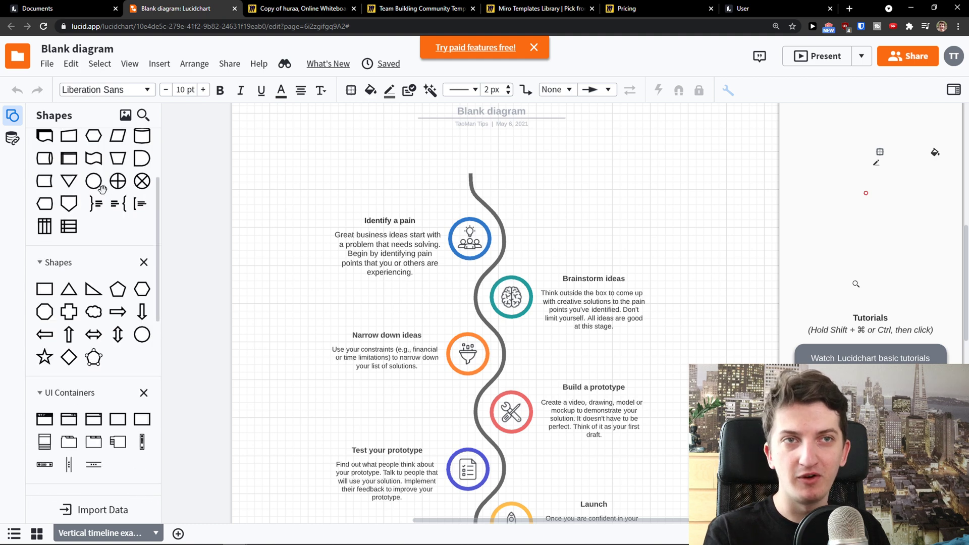
pyautogui.scroll(-1, 105, 193)
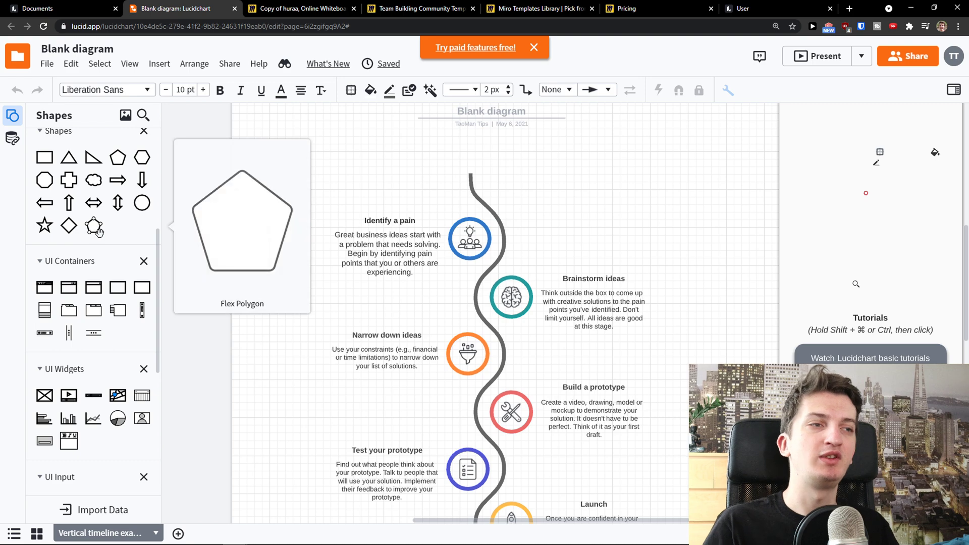
pyautogui.scroll(1, 391, 264)
pyautogui.scroll(1, 288, 246)
pyautogui.scroll(-2, 262, 244)
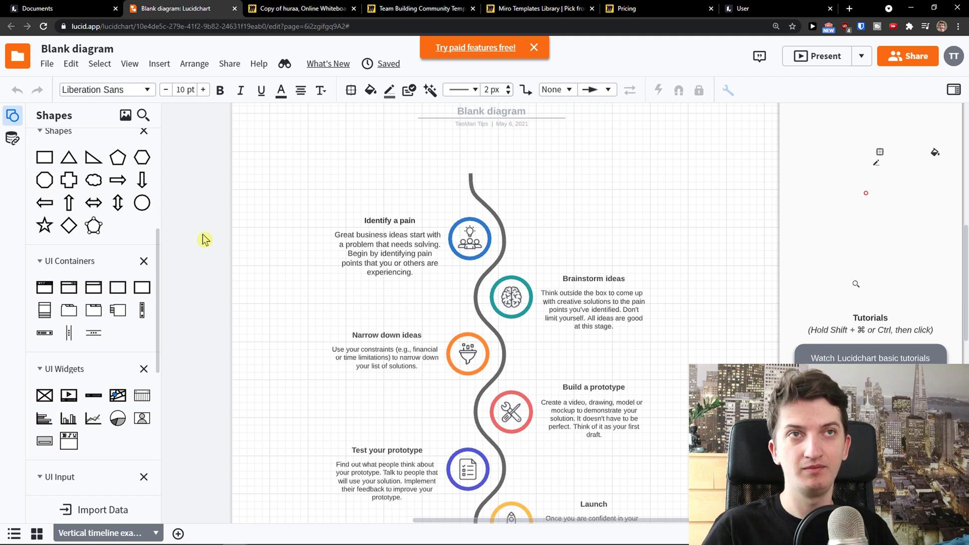
# Google 'lucidchart to sheets' in a new tab, skim the results, then return to Lucid Documents
pyautogui.click(851, 8)
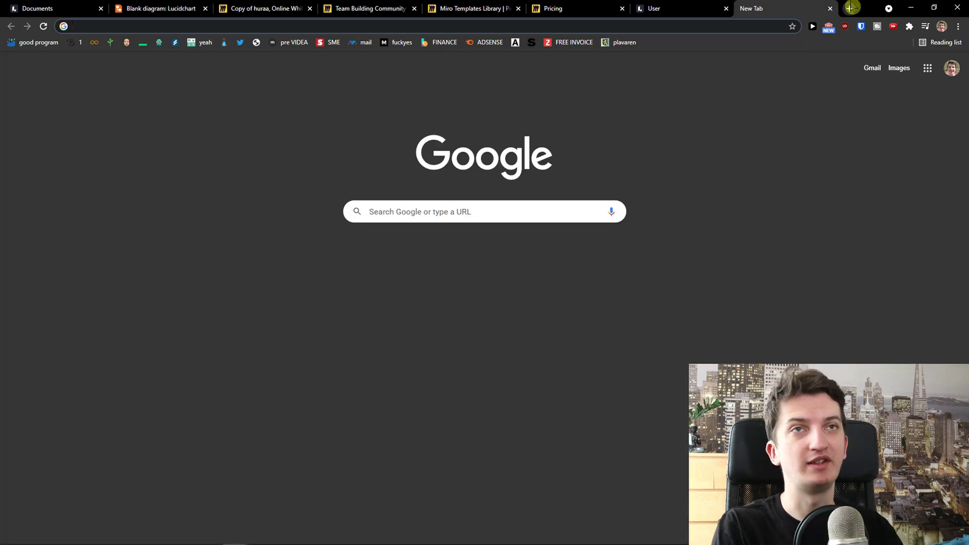
pyautogui.write('lucid')
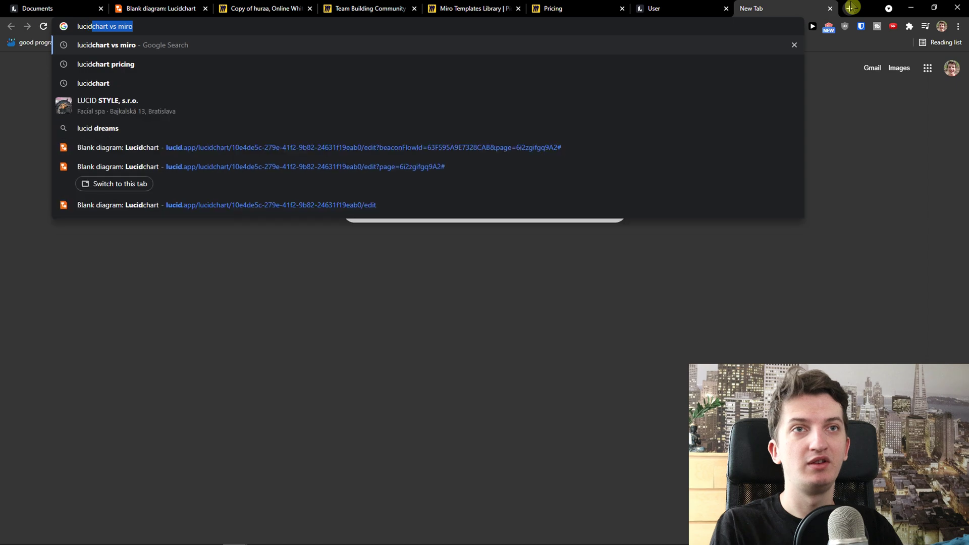
pyautogui.write('chart to')
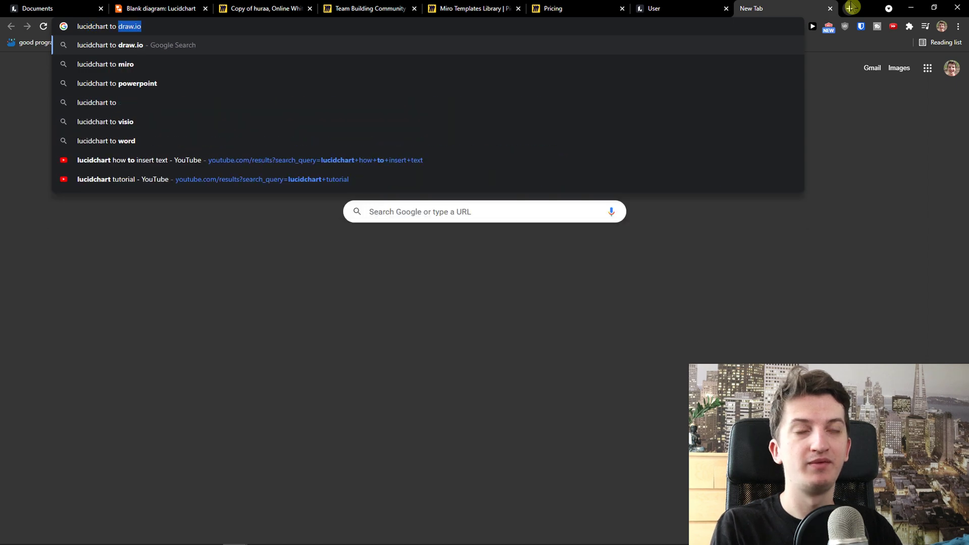
pyautogui.write(' sheets')
pyautogui.press('Return')
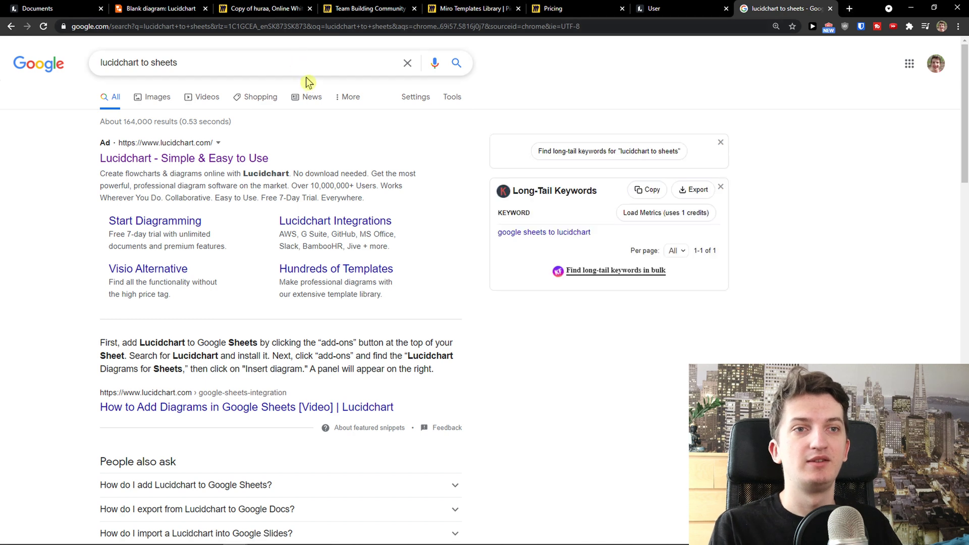
pyautogui.scroll(-1, 310, 87)
pyautogui.scroll(-2, 310, 87)
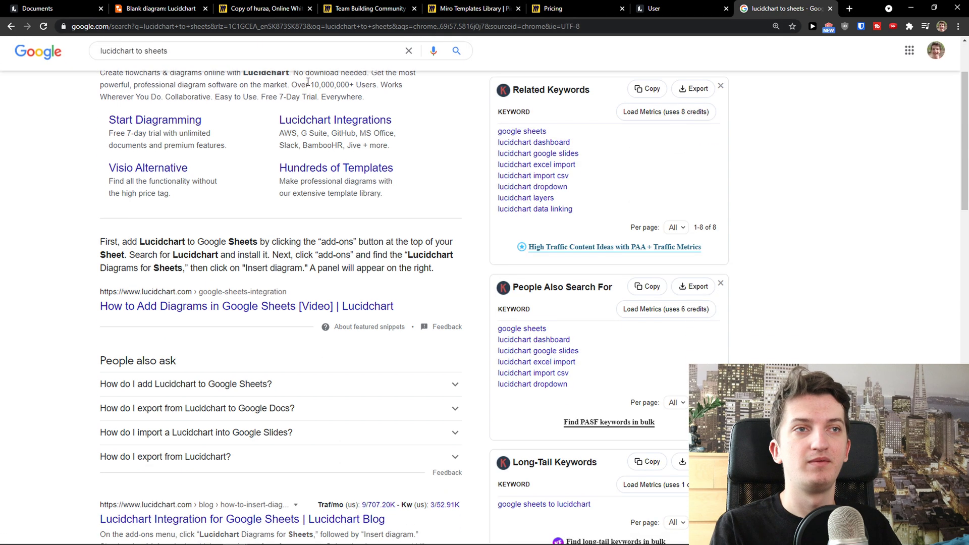
pyautogui.scroll(1, 150, 209)
pyautogui.click(67, 7)
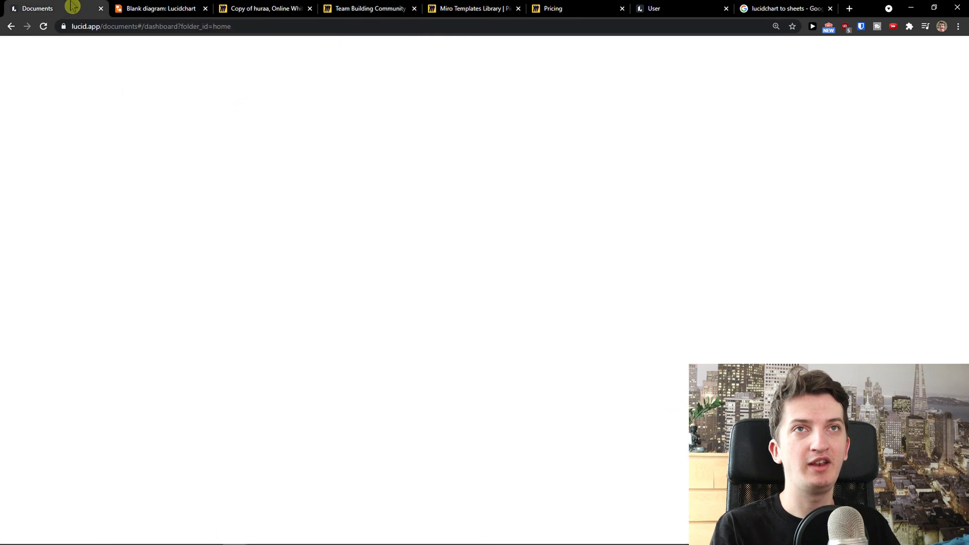
# Launch Paint and draw the Sheets data box with a header line
pyautogui.press('super')
pyautogui.write('paint')
pyautogui.press('Return')
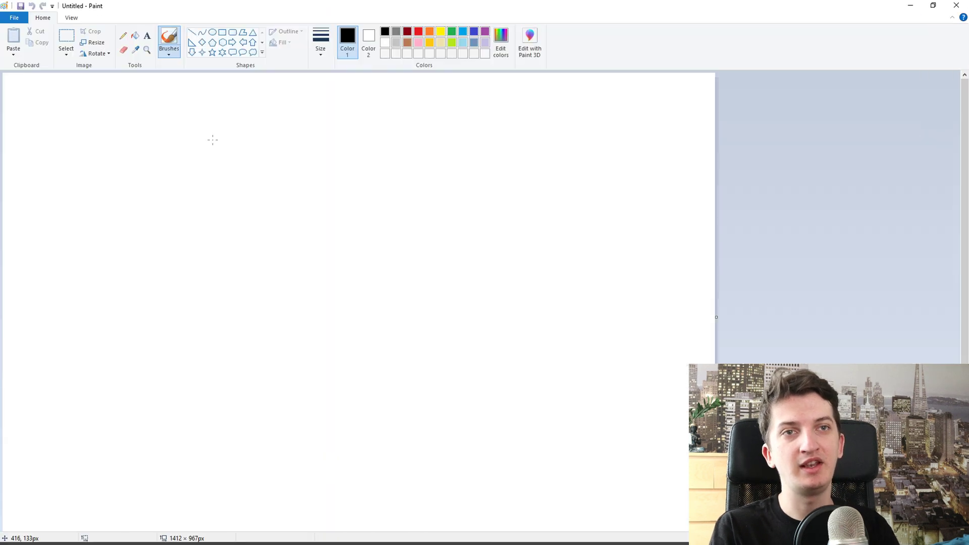
pyautogui.moveTo(49, 122); pyautogui.dragTo(51, 227)
pyautogui.moveTo(54, 124)
pyautogui.mouseDown()
pyautogui.moveTo(167, 214)
pyautogui.moveTo(49, 218)
pyautogui.mouseUp()
pyautogui.moveTo(49, 141); pyautogui.dragTo(211, 146)
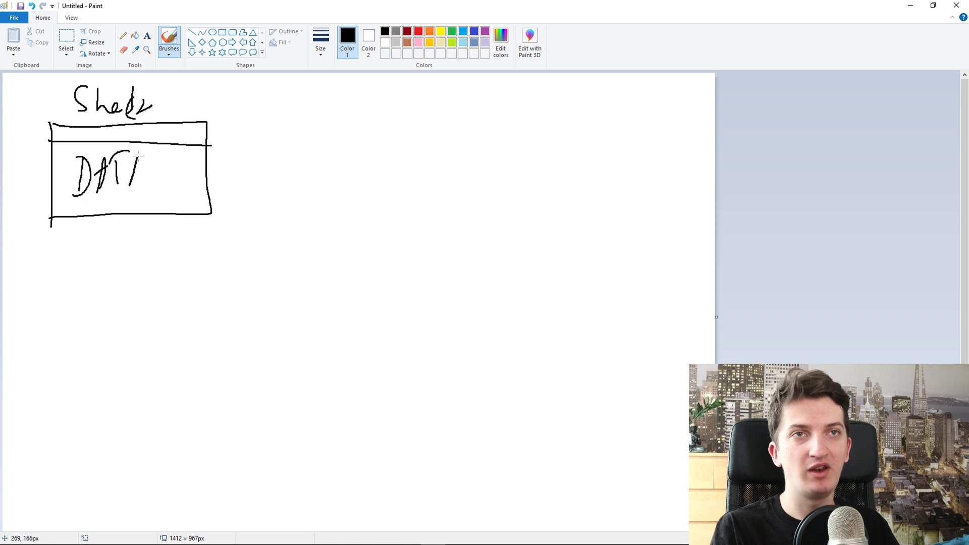
# Sketch an arrow to a Lucidchart outline with wavy lines, then circle the arrow
pyautogui.moveTo(277, 177); pyautogui.dragTo(264, 209)
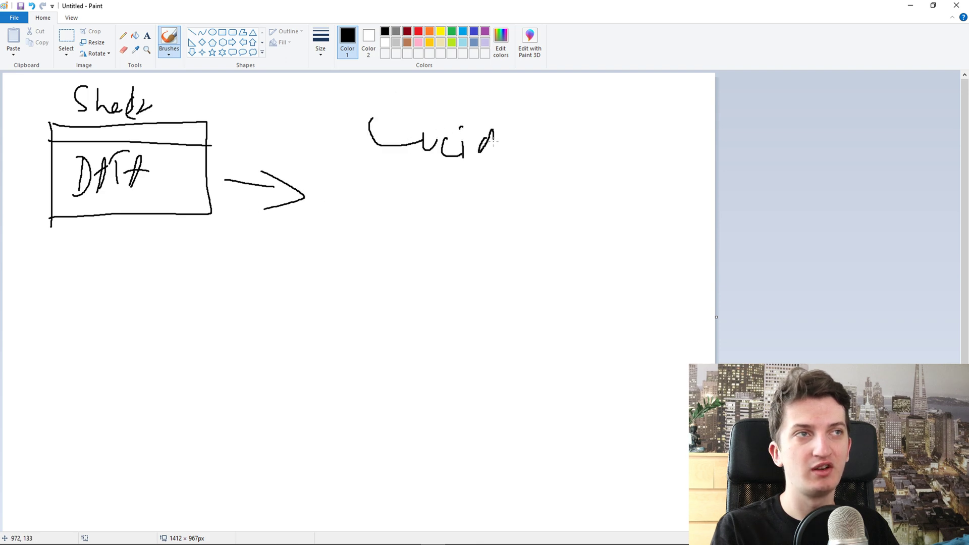
pyautogui.moveTo(369, 253); pyautogui.dragTo(455, 214)
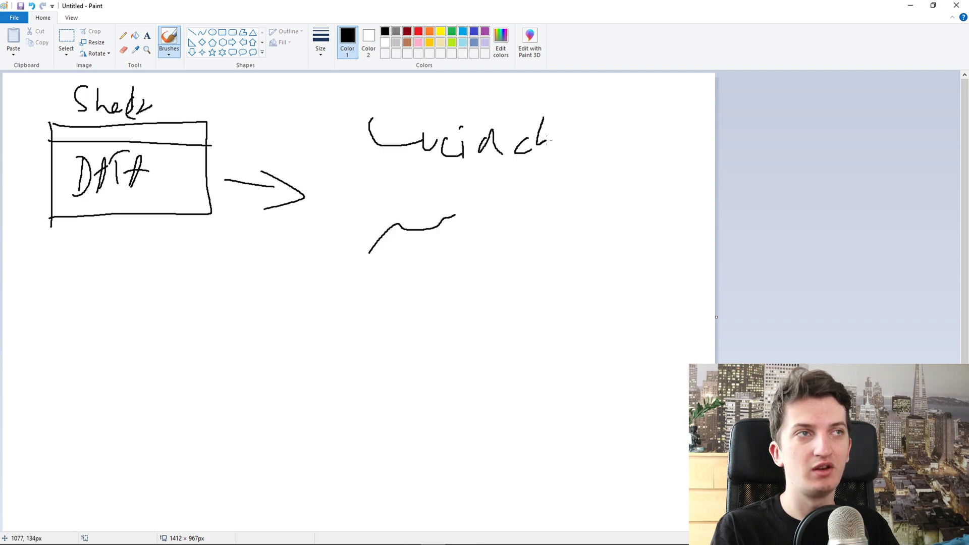
pyautogui.moveTo(367, 110)
pyautogui.mouseDown()
pyautogui.moveTo(328, 271)
pyautogui.moveTo(361, 88)
pyautogui.mouseUp()
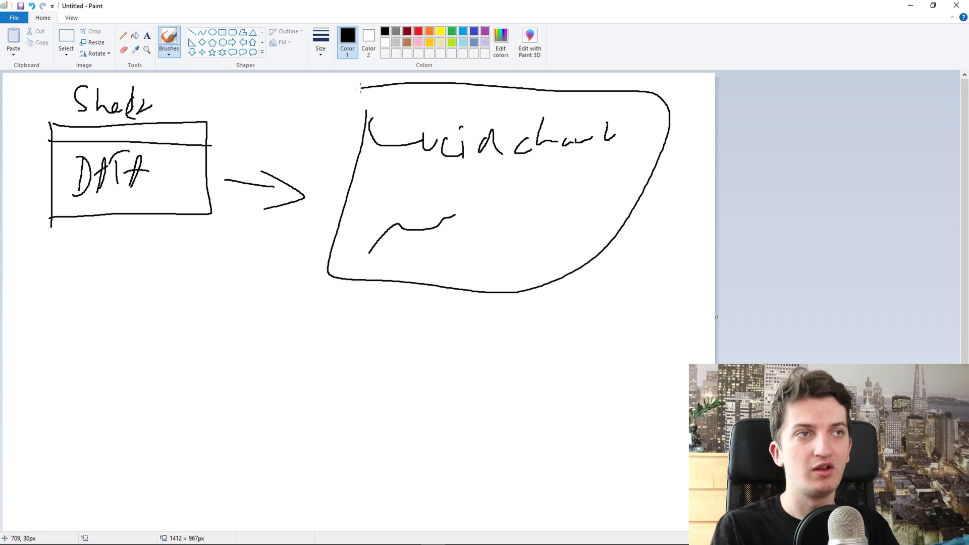
pyautogui.moveTo(455, 215); pyautogui.dragTo(555, 200)
pyautogui.moveTo(384, 207); pyautogui.dragTo(454, 194)
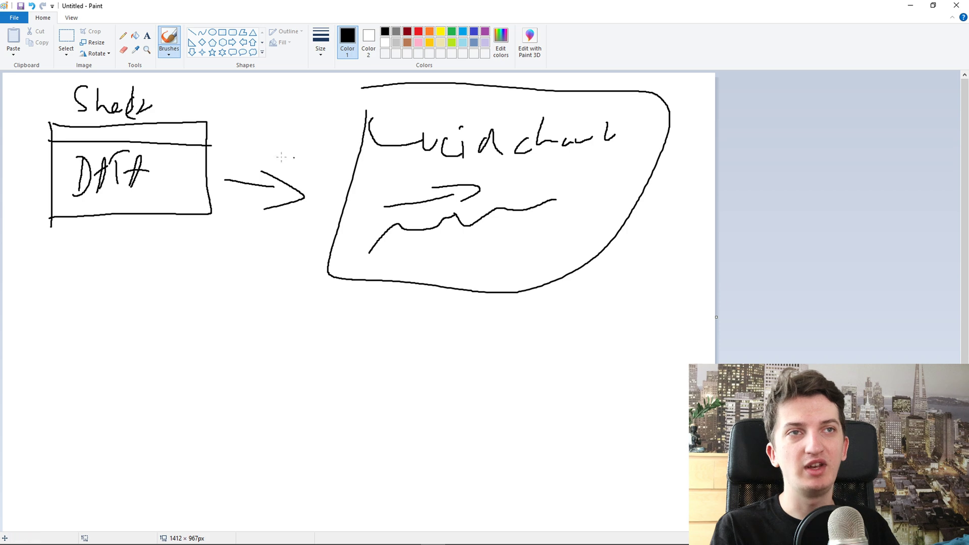
pyautogui.moveTo(242, 207); pyautogui.dragTo(250, 226)
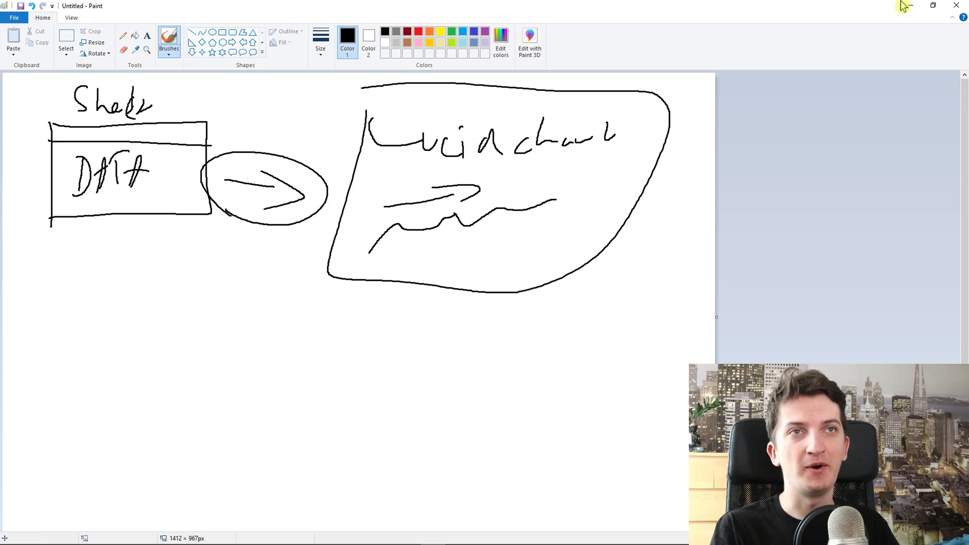
pyautogui.hotkey('alt', 'Tab')
# Back on the Miro board, close the Charts panel and glance through the Apps list
pyautogui.click(262, 7)
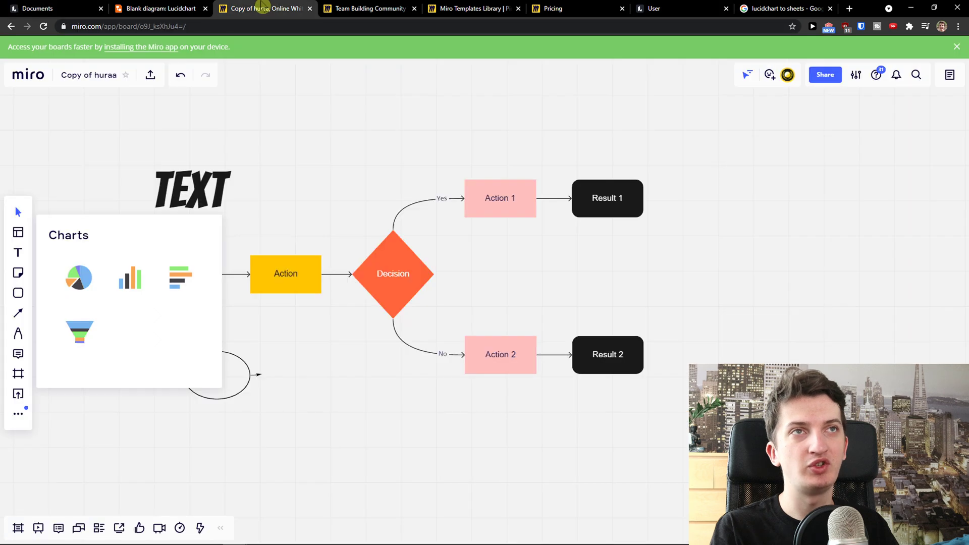
pyautogui.click(262, 162)
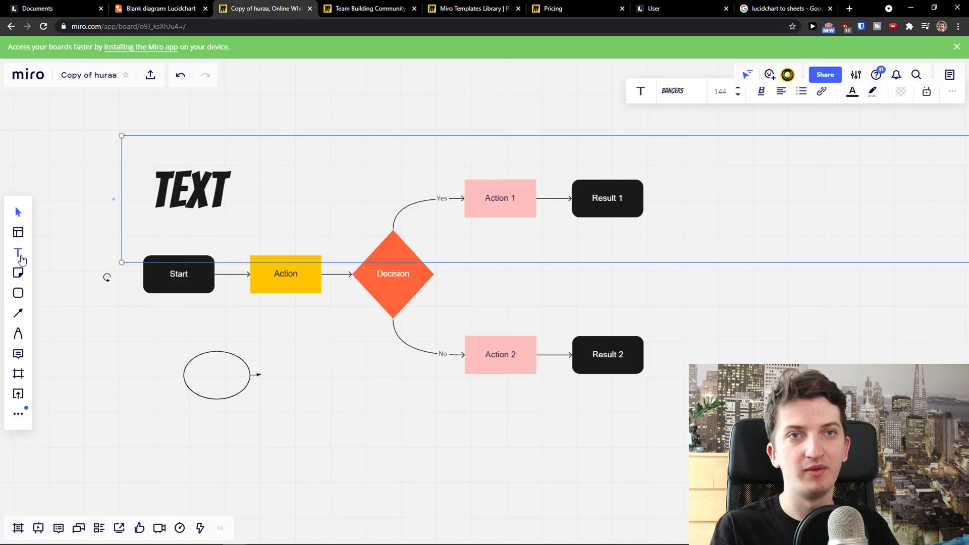
pyautogui.click(19, 414)
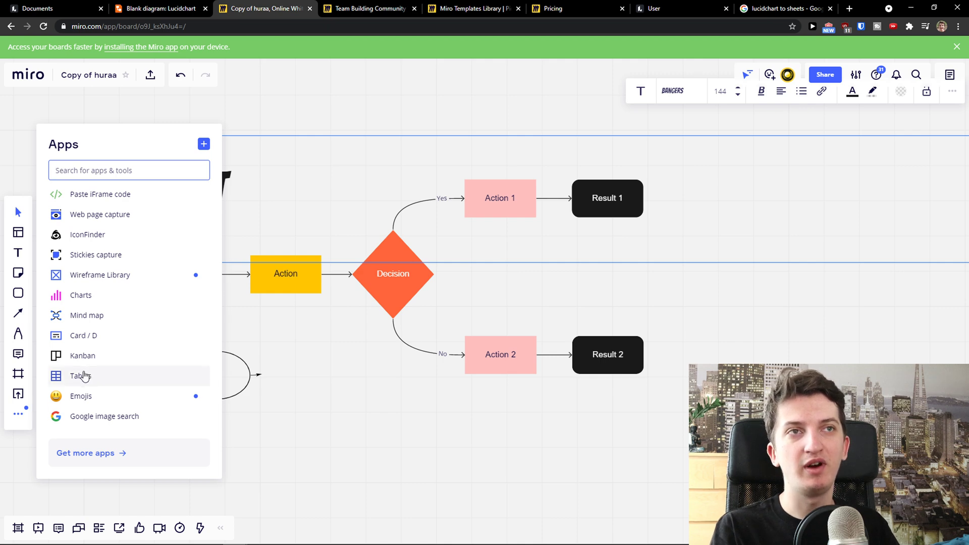
pyautogui.click(417, 434)
# Pan the board to reposition the flowchart, briefly checking the Lucidchart diagram
pyautogui.scroll(-5, 242, 396)
pyautogui.scroll(2, 270, 350)
pyautogui.moveTo(493, 362); pyautogui.dragTo(420, 387)
pyautogui.click(144, 6)
pyautogui.click(277, 8)
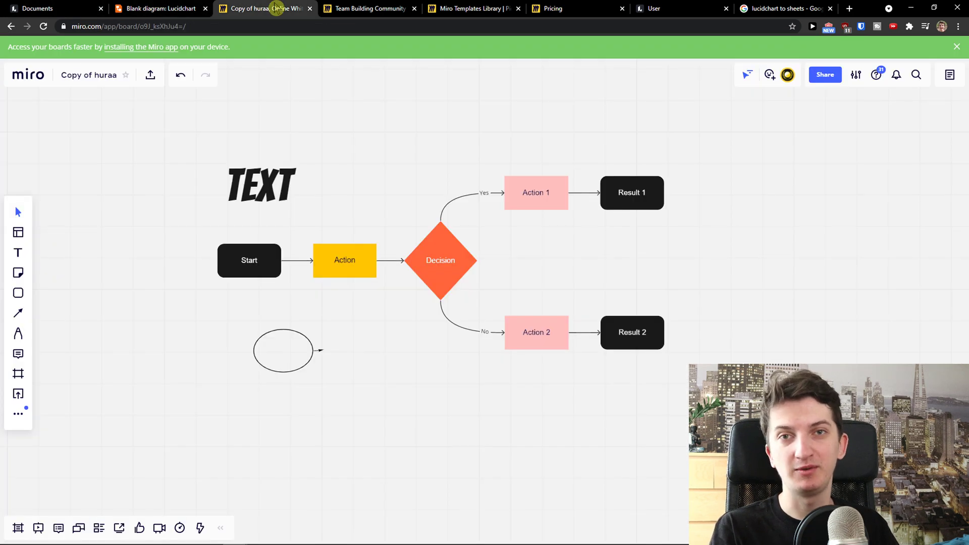